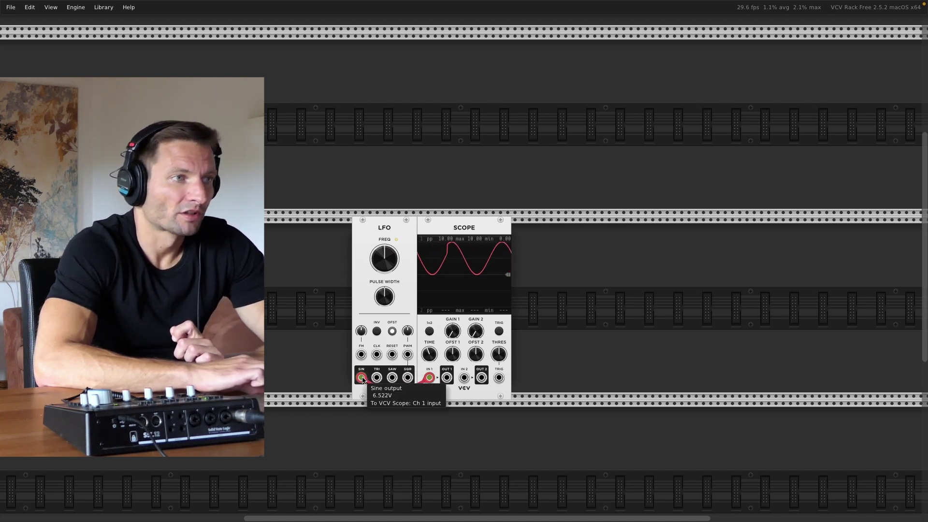
pyautogui.rightClick(317, 314)
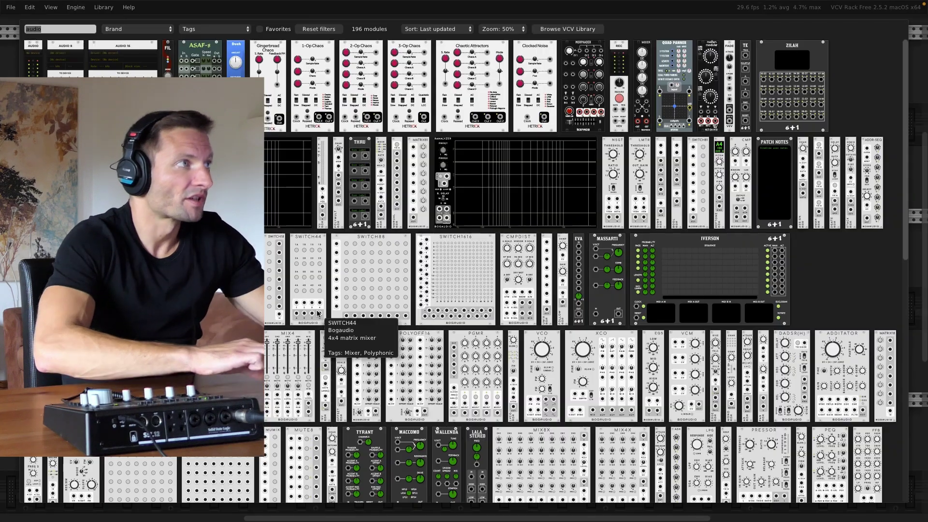
pyautogui.write('vc')
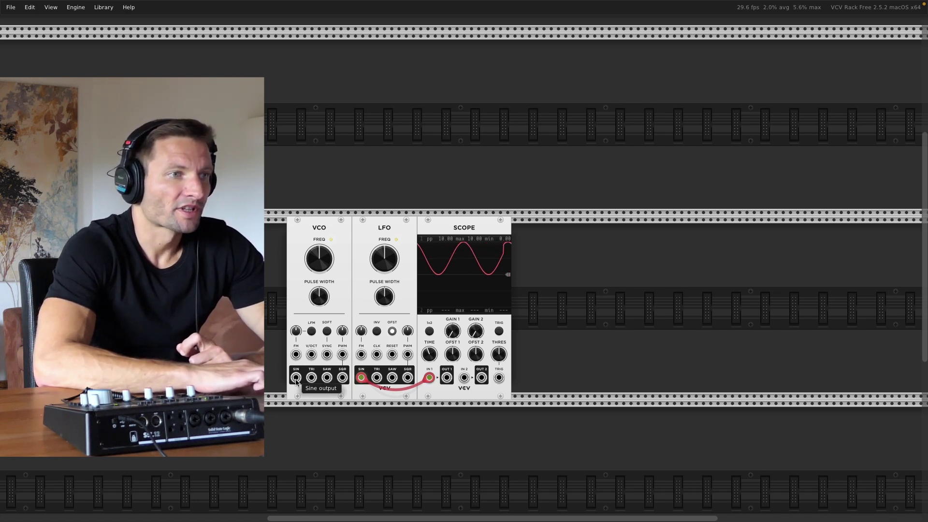
pyautogui.moveTo(296, 382); pyautogui.dragTo(465, 377)
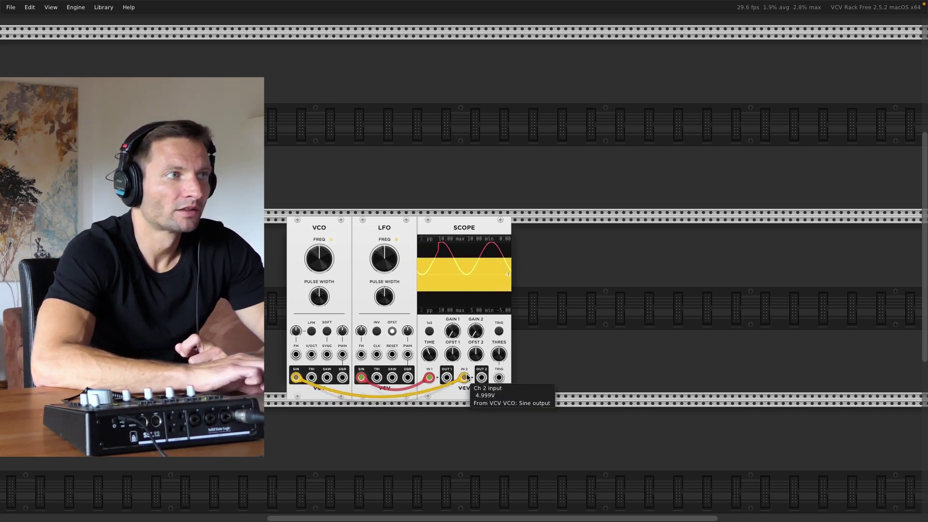
# Step: Lower the VCO's frequency to about 12 Hz
pyautogui.moveTo(318, 250)
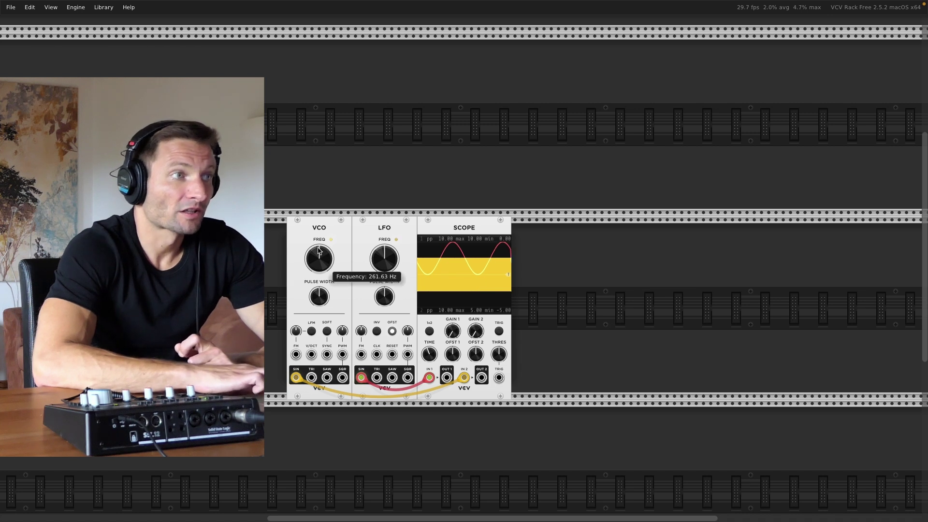
pyautogui.moveTo(318, 255); pyautogui.dragTo(318, 333)
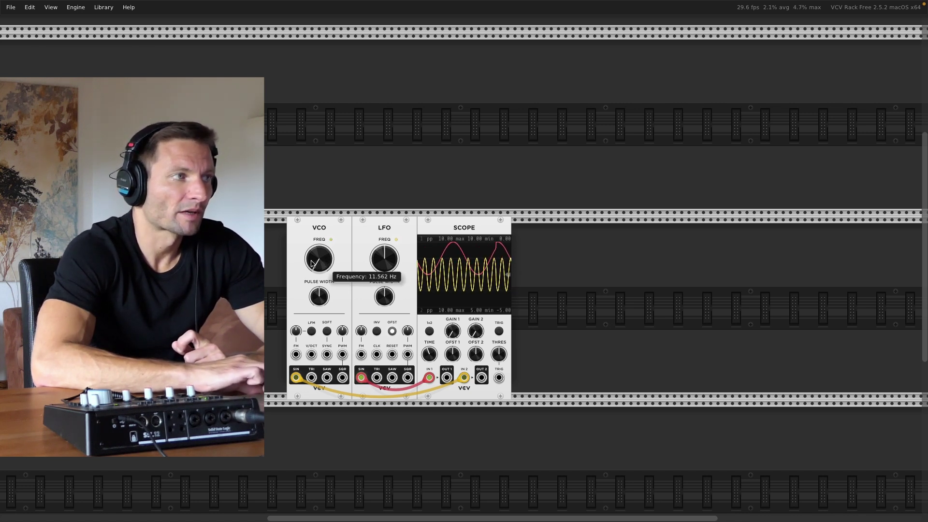
pyautogui.rightClick(381, 260)
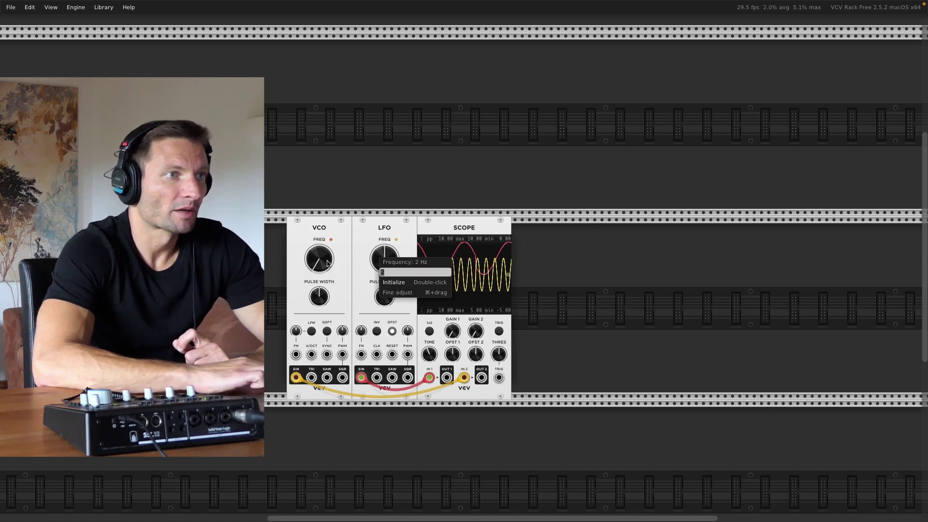
pyautogui.rightClick(323, 262)
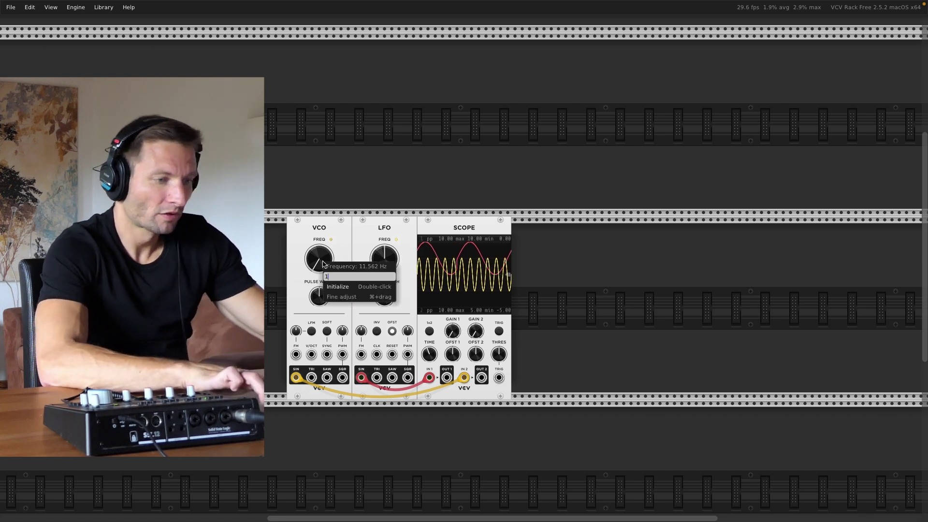
pyautogui.press('Escape')
# Step: Set the LFO's frequency to 12 Hz and switch off its unipolar offset
pyautogui.rightClick(387, 263)
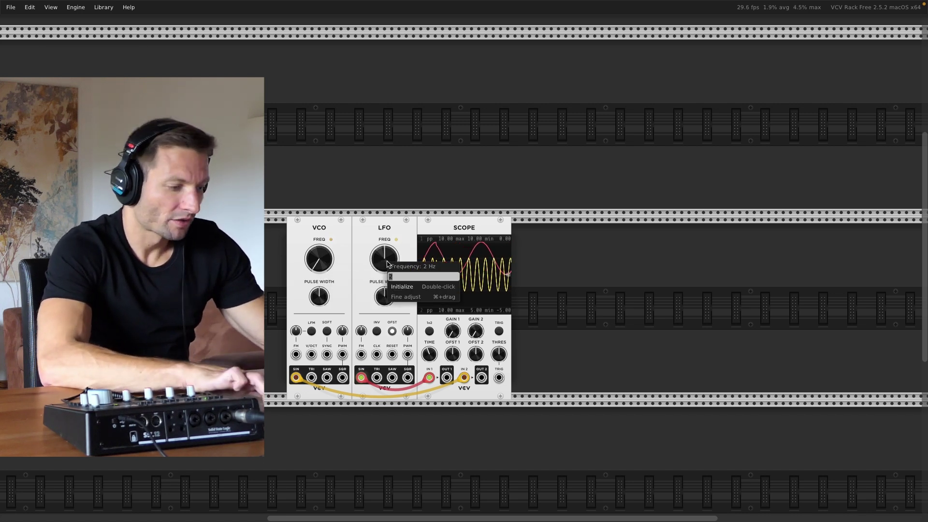
pyautogui.write('12')
pyautogui.press('Return')
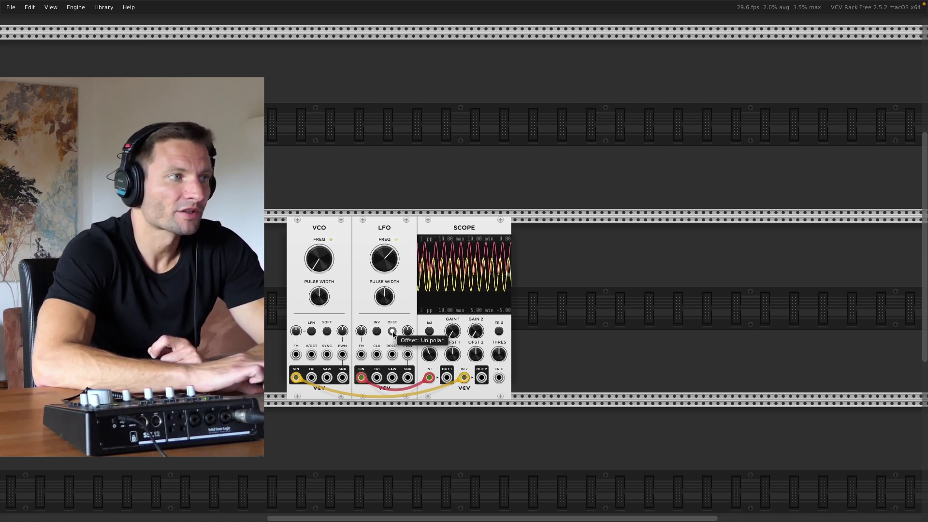
pyautogui.click(393, 331)
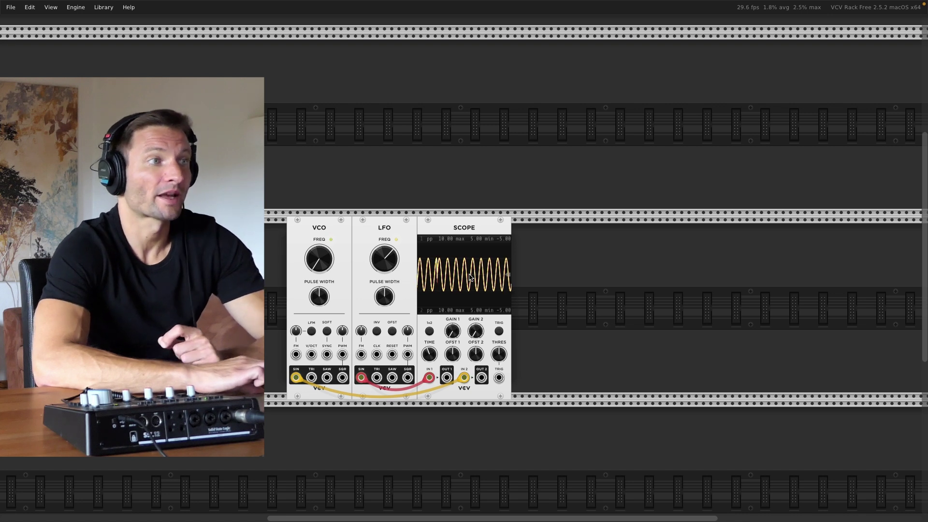
# Step: Add the MindMeld MixMaster Jr mixer module and place it in the row above the VCO, LFO and Scope
pyautogui.rightClick(578, 298)
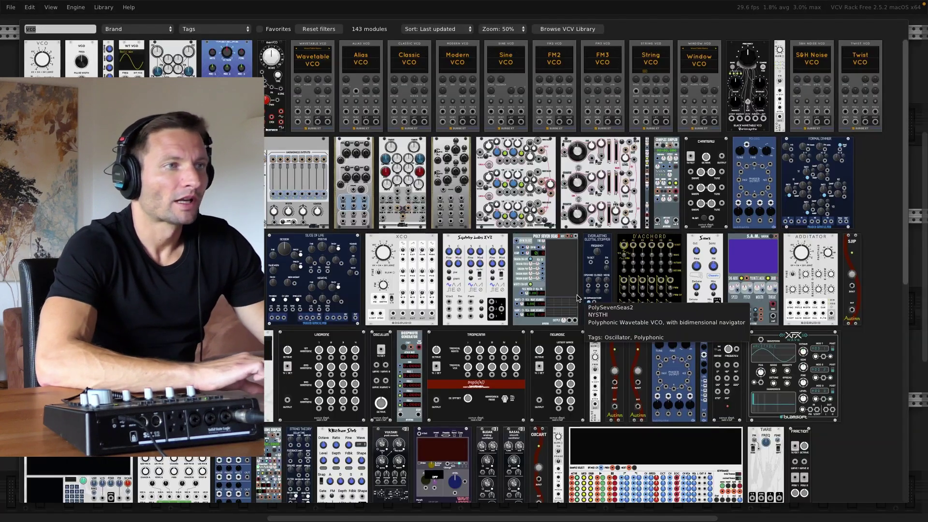
pyautogui.press('BackSpace')
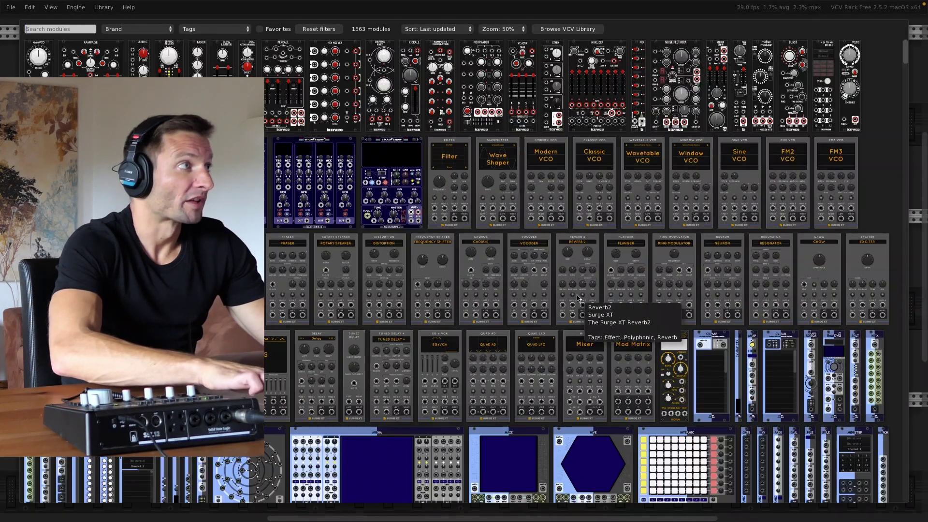
pyautogui.write('mixe')
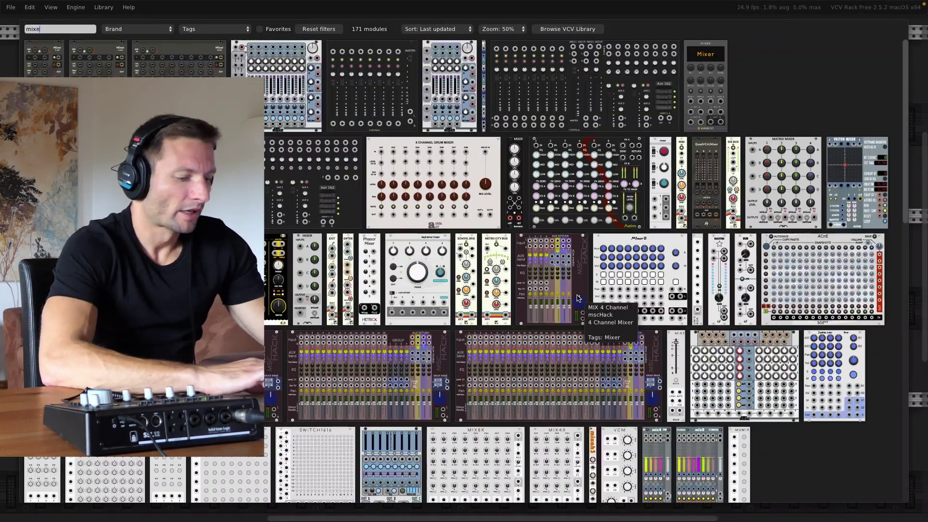
pyautogui.write('r')
pyautogui.scroll(-5, 508, 414)
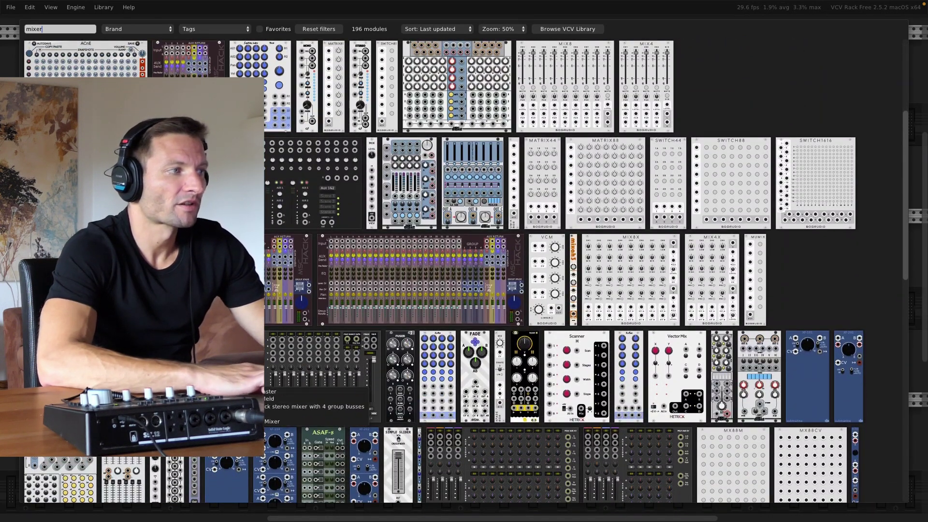
pyautogui.click(308, 370)
pyautogui.moveTo(532, 340); pyautogui.dragTo(305, 165)
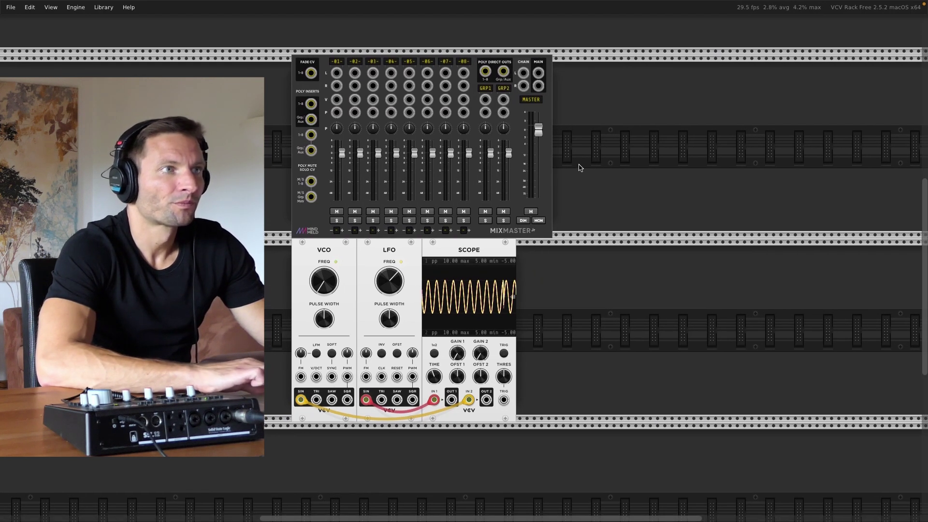
# Step: Add the two-channel VCV Audio module and dock it against the right edge of the MixMaster
pyautogui.rightClick(579, 164)
pyautogui.write('audio')
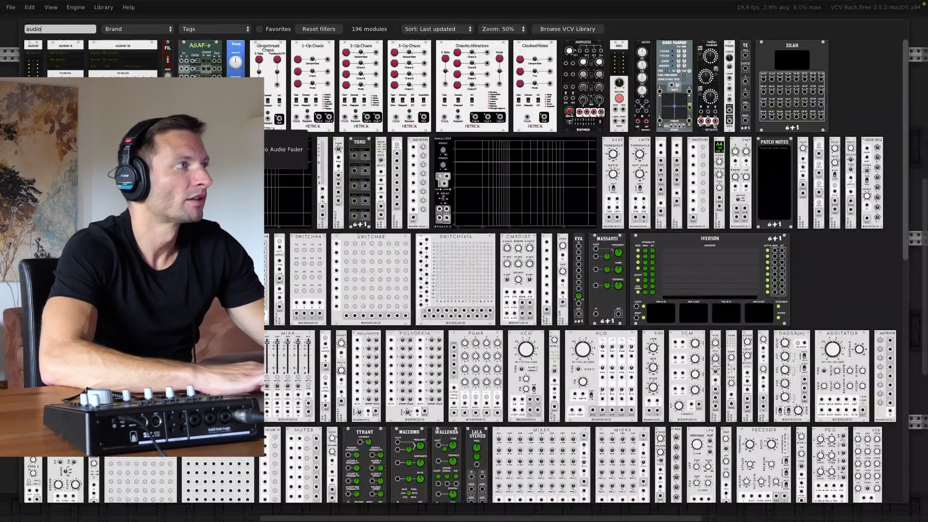
pyautogui.click(32, 58)
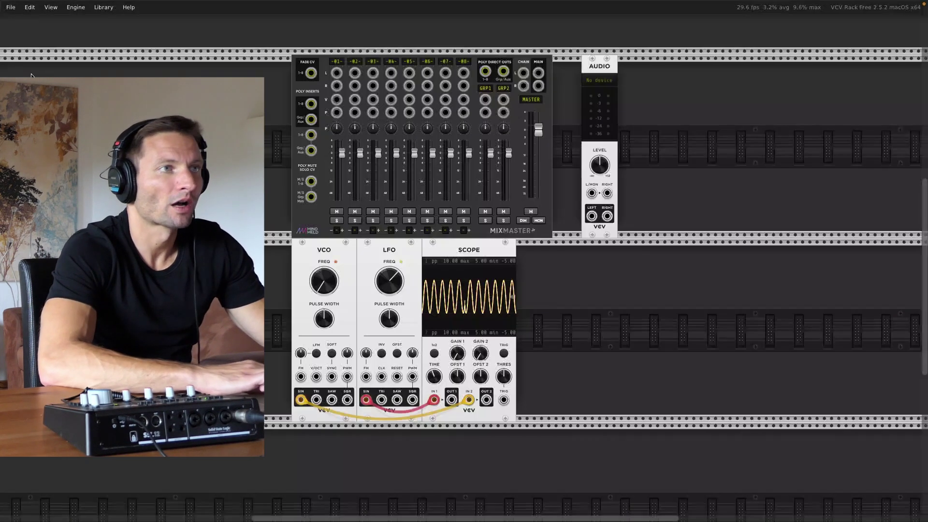
pyautogui.moveTo(590, 63); pyautogui.dragTo(563, 193)
# Step: Patch the mixer's main left and right outputs into the Audio module and select SSL 12 (1-2 in, 1-2 out) as its device
pyautogui.moveTo(539, 85); pyautogui.dragTo(579, 193)
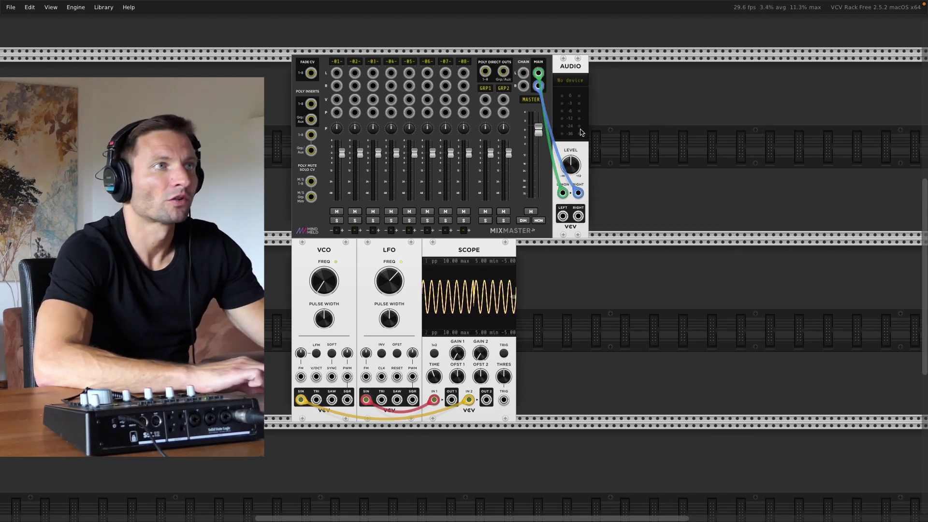
pyautogui.click(582, 81)
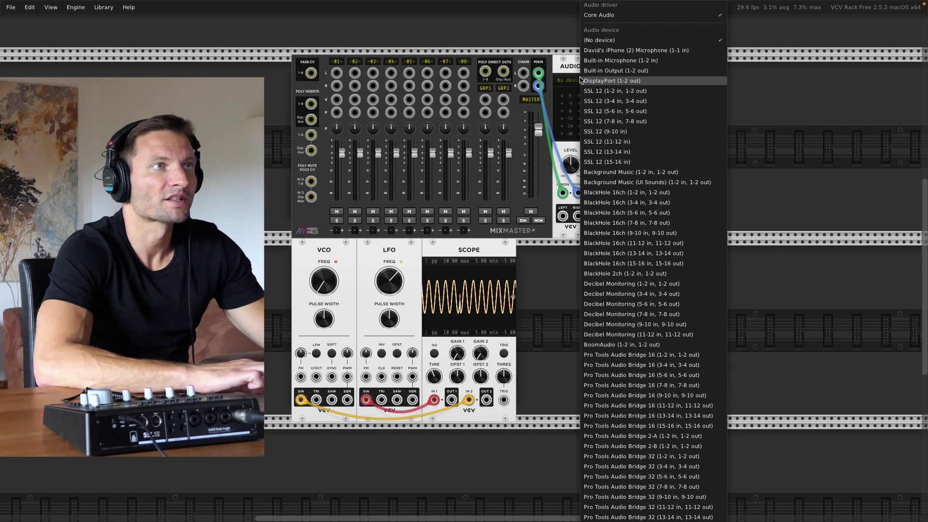
pyautogui.click(617, 92)
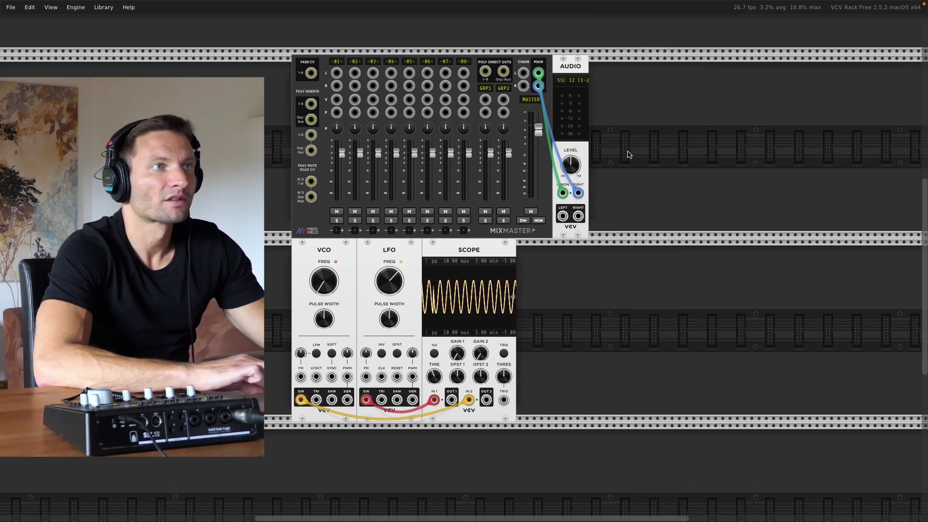
pyautogui.click(585, 84)
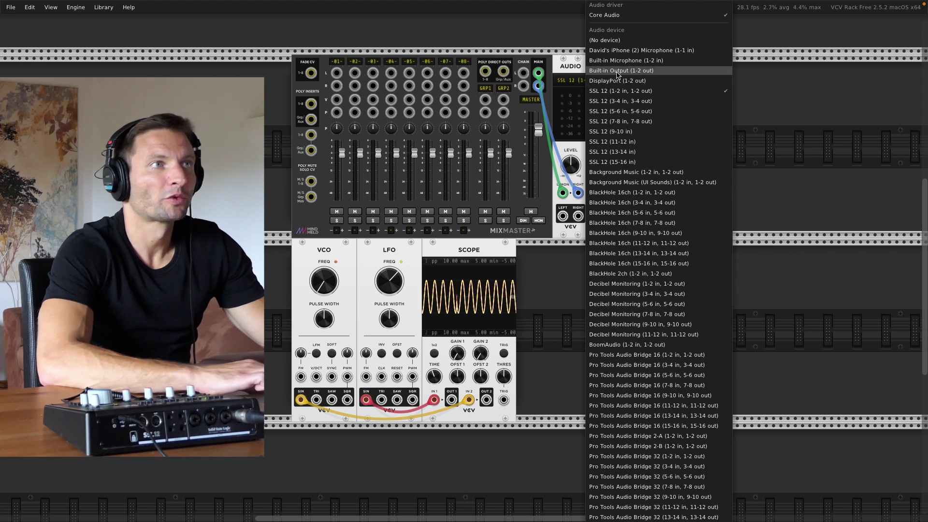
pyautogui.click(784, 129)
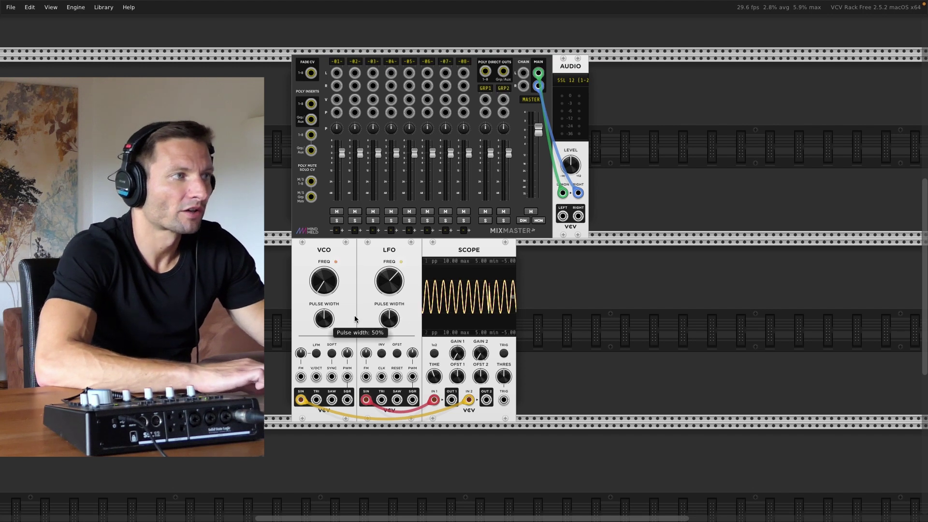
# Step: Lower the mixer's channel 1, channel 2 and master faders
pyautogui.click(336, 74)
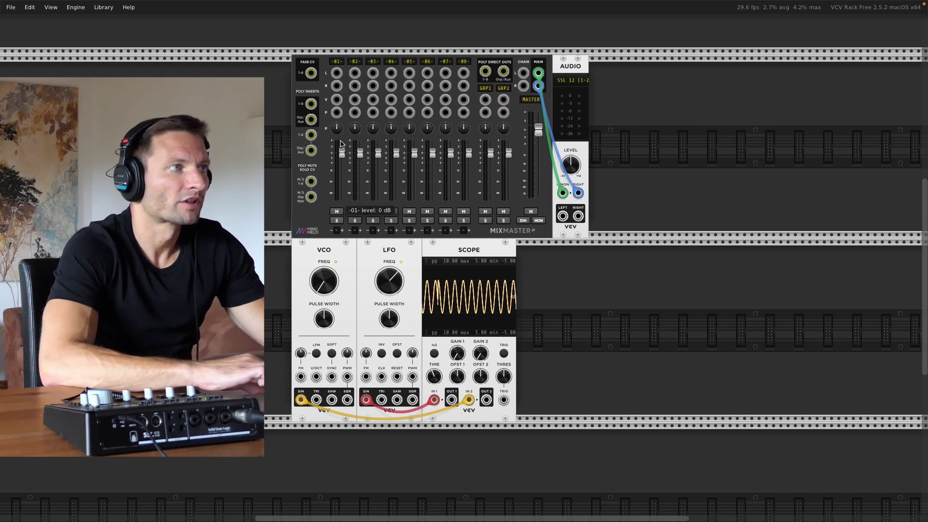
pyautogui.moveTo(342, 158); pyautogui.dragTo(361, 178)
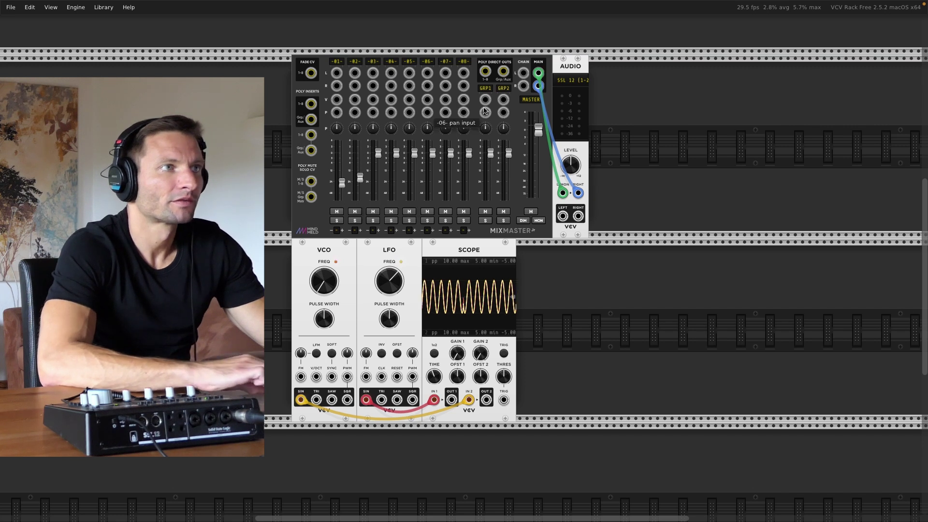
pyautogui.moveTo(539, 177); pyautogui.dragTo(539, 185)
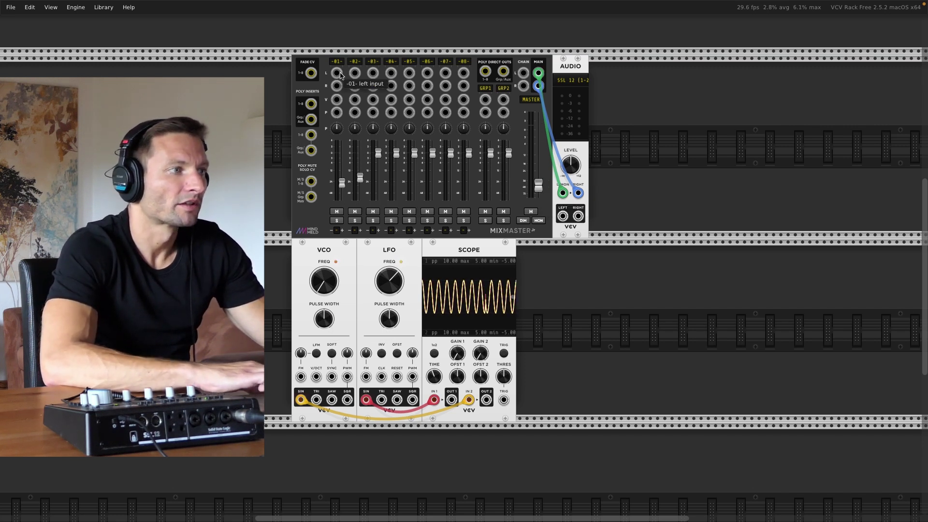
# Step: Patch the VCO's sine output to the mixer's channel 1 left input, then raise the master fader and lower channel 1's level
pyautogui.moveTo(339, 75); pyautogui.dragTo(300, 400)
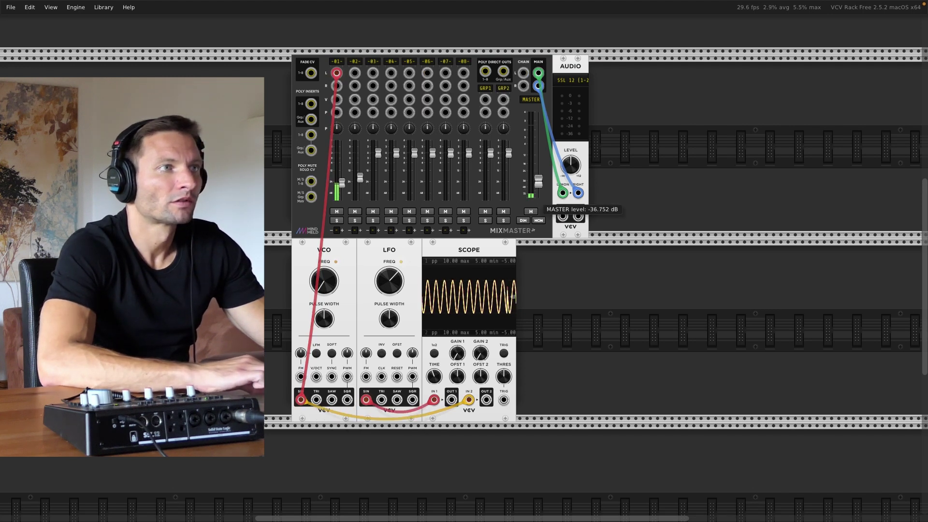
pyautogui.moveTo(539, 181); pyautogui.dragTo(538, 163)
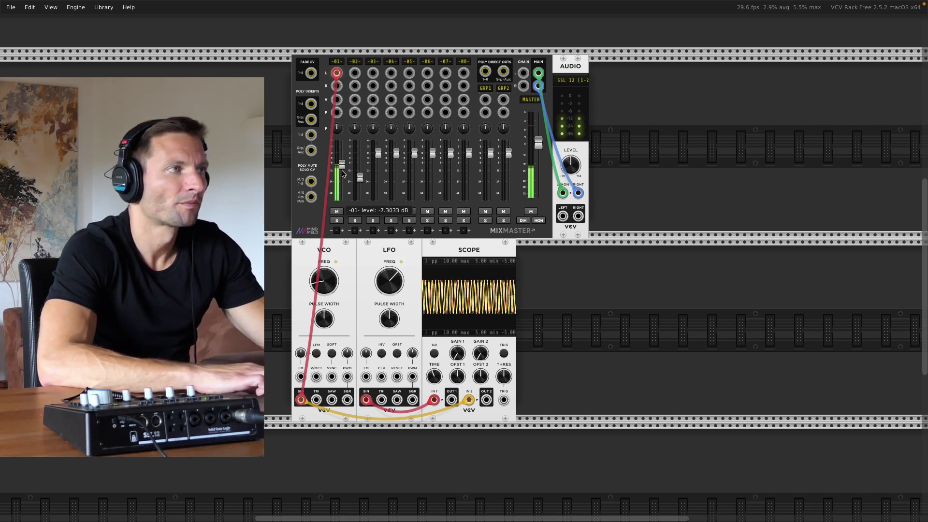
pyautogui.moveTo(341, 167); pyautogui.dragTo(342, 187)
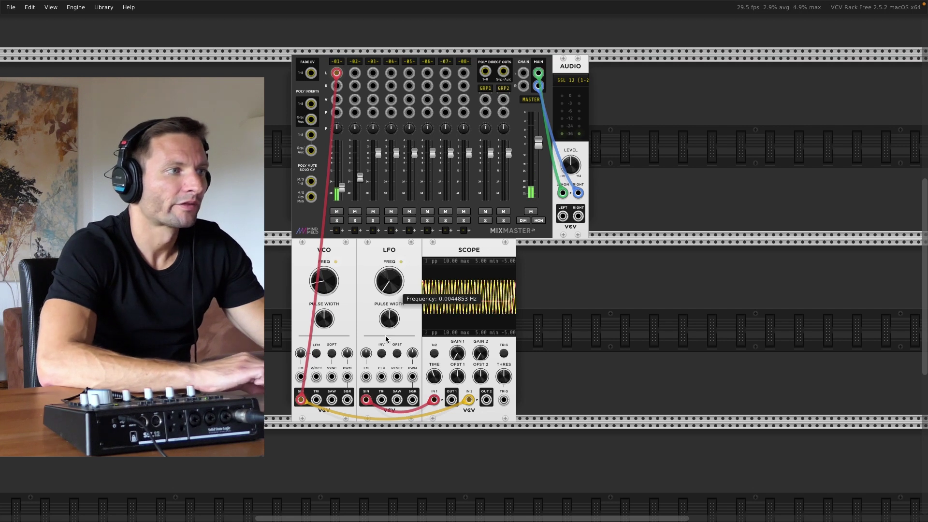
# Step: Patch the LFO's sine output to the mixer's channel 2 left input and raise the LFO's frequency to about 45 Hz
pyautogui.moveTo(354, 73); pyautogui.dragTo(366, 399)
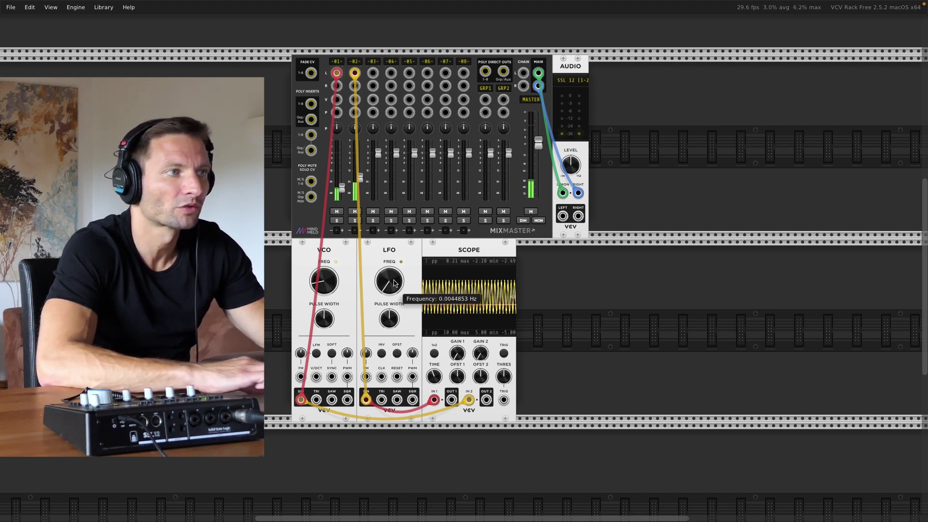
pyautogui.moveTo(396, 285)
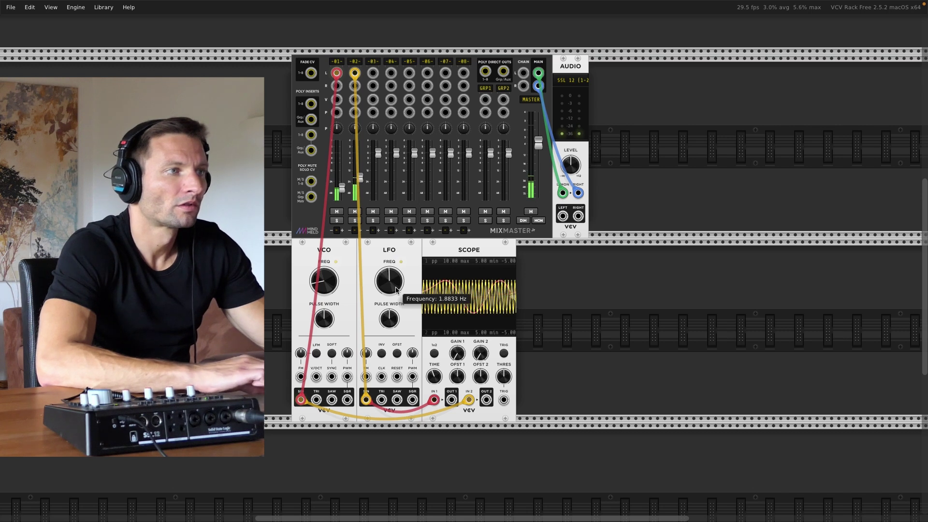
pyautogui.moveTo(395, 290); pyautogui.dragTo(396, 288)
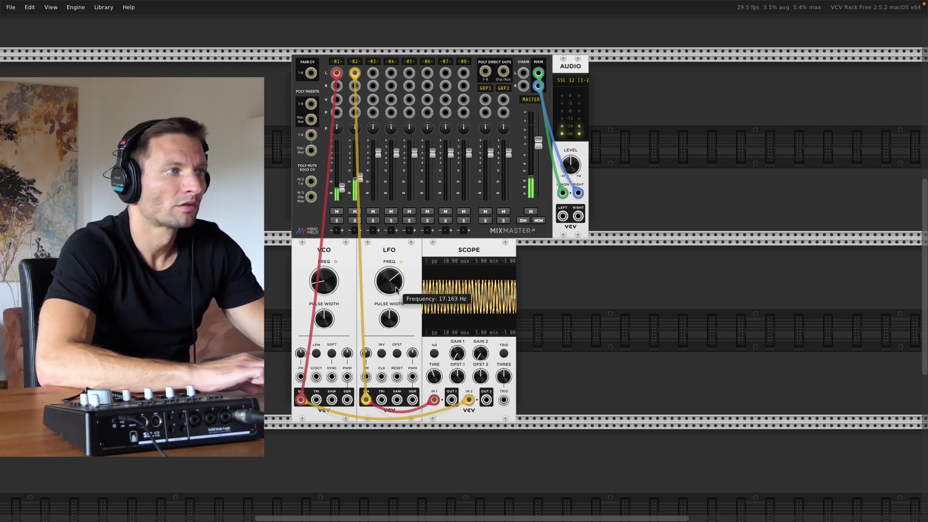
pyautogui.moveTo(389, 281); pyautogui.dragTo(389, 279)
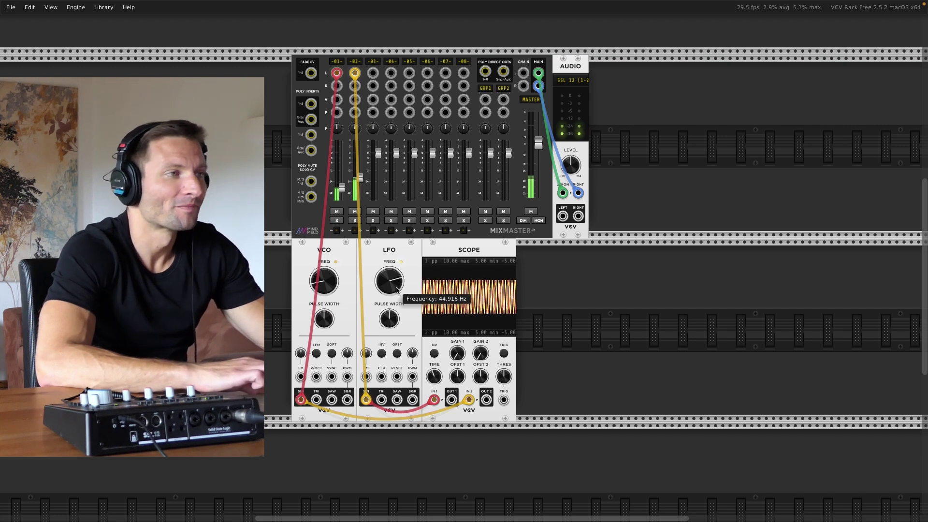
# Step: Set the VCO's frequency to 40 Hz and the LFO's frequency to 80 Hz
pyautogui.rightClick(328, 282)
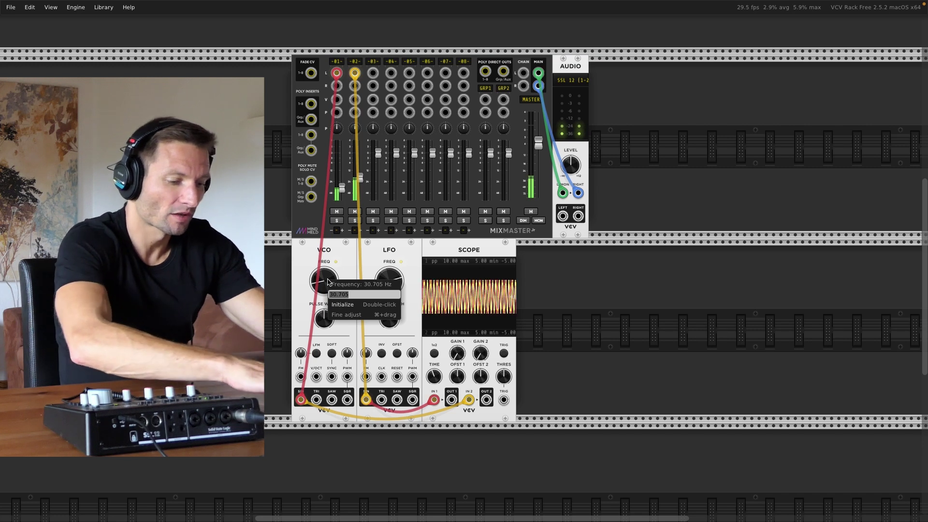
pyautogui.write('40')
pyautogui.press('Return')
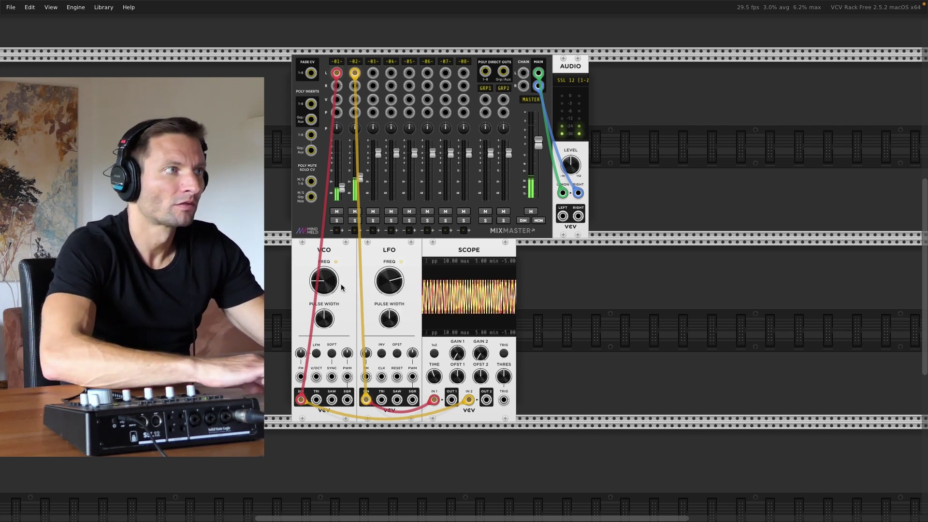
pyautogui.rightClick(390, 283)
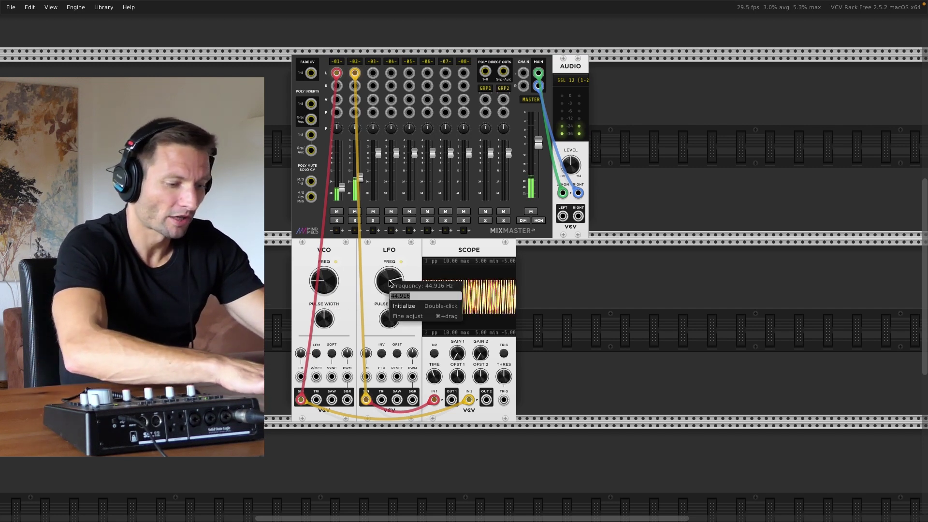
pyautogui.write('80')
pyautogui.press('Return')
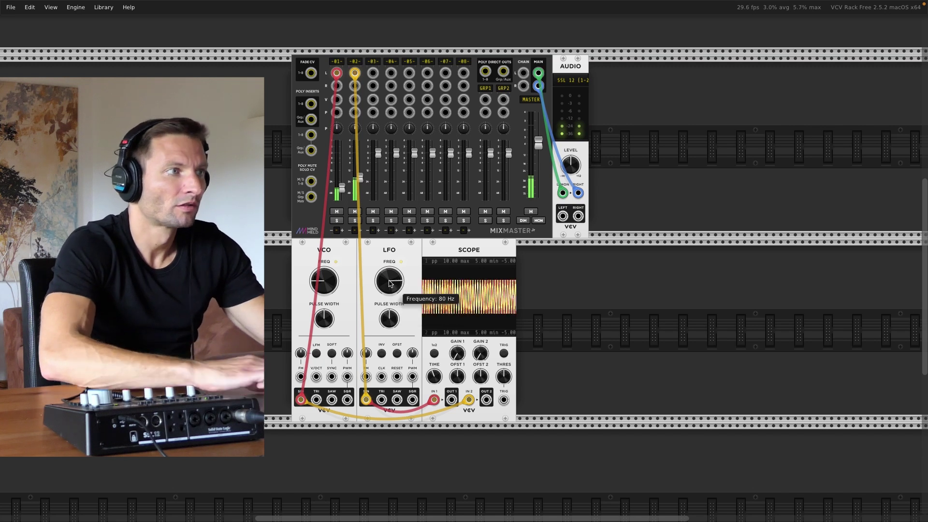
# Step: Match the VCO to the LFO by setting the VCO's frequency to 80 Hz
pyautogui.rightClick(321, 279)
pyautogui.write('80')
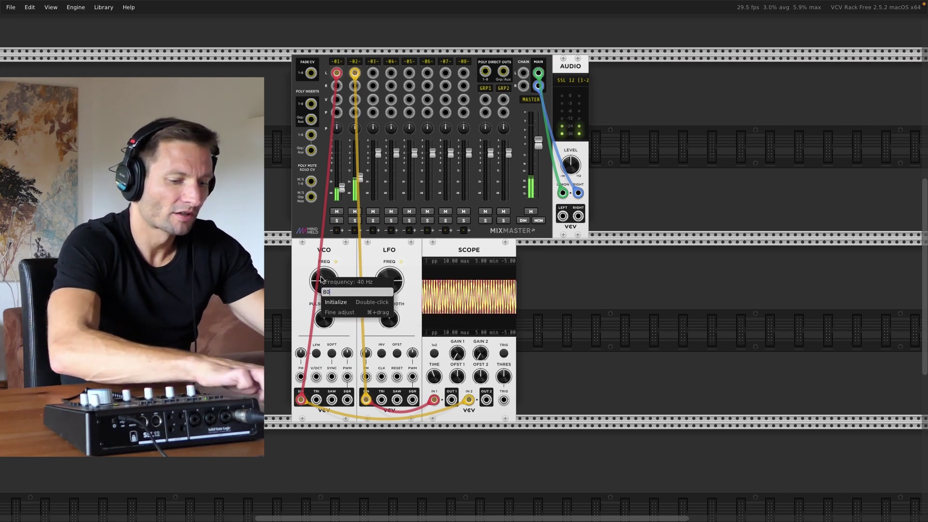
pyautogui.press('Return')
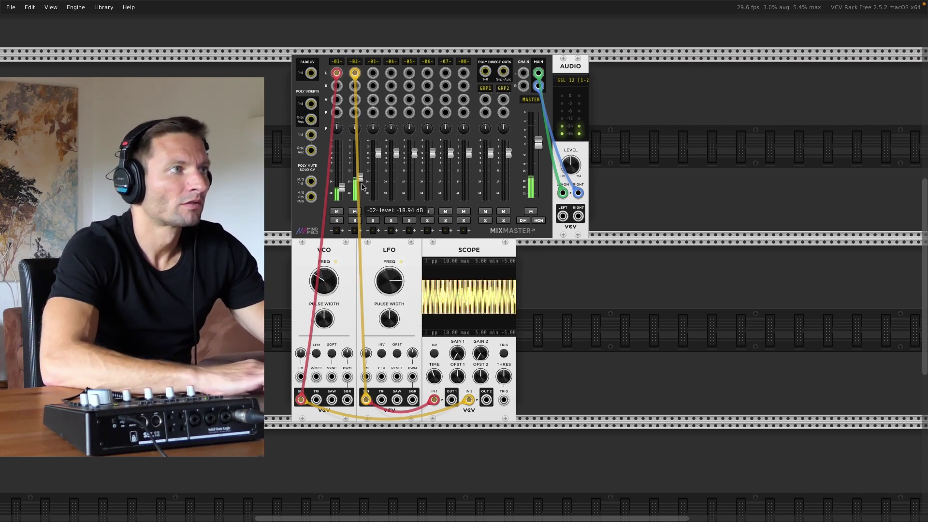
# Step: Rebalance the mixer's channel 1 and channel 2 levels and lower the LFO's frequency to about 52 Hz
pyautogui.moveTo(361, 182); pyautogui.dragTo(342, 177)
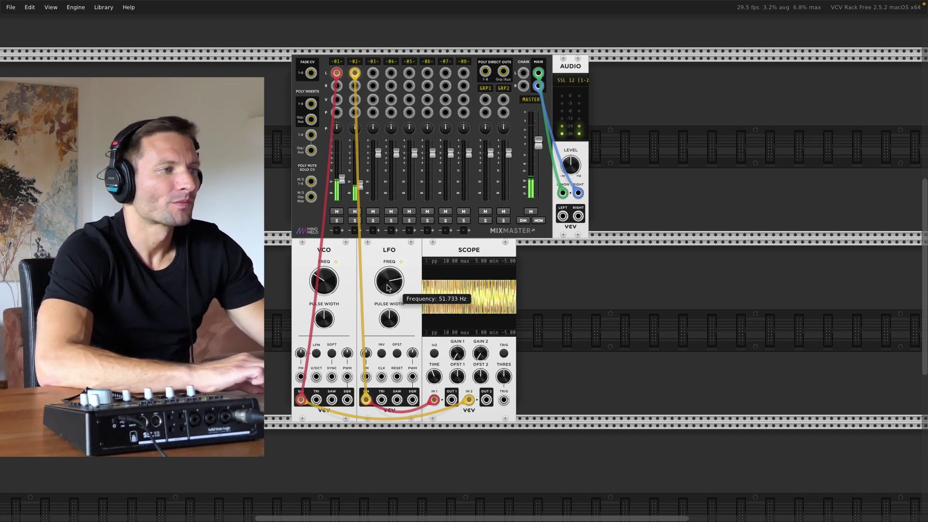
pyautogui.moveTo(391, 313)
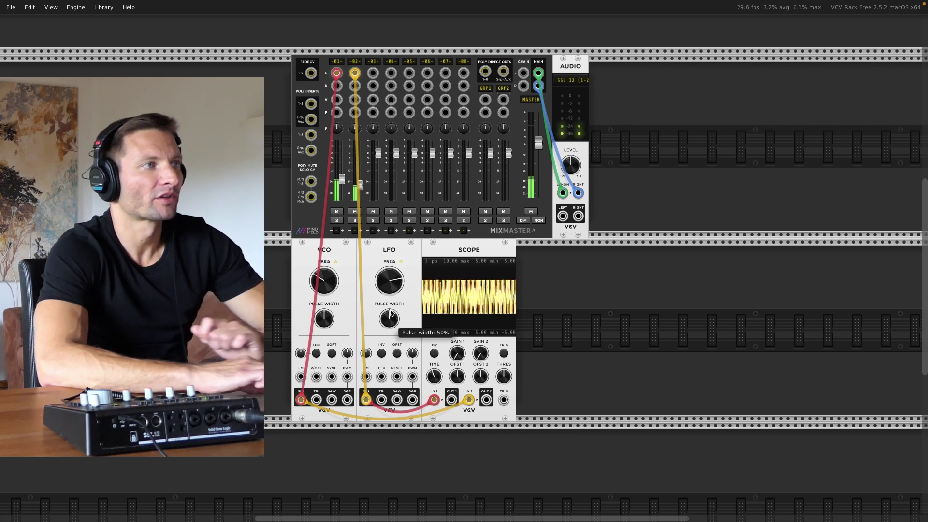
pyautogui.moveTo(342, 192); pyautogui.dragTo(342, 199)
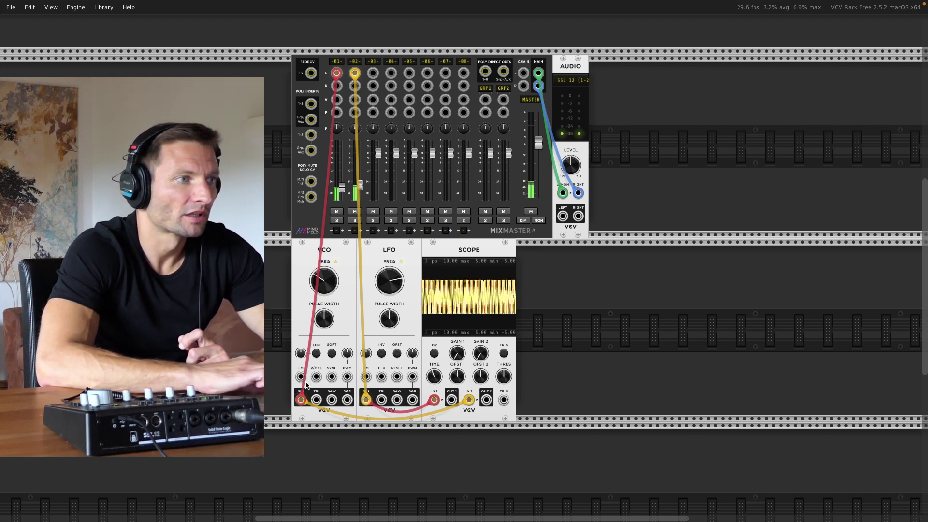
# Step: Mute the mixer's master output and delete the VCO module from the rack
pyautogui.click(531, 213)
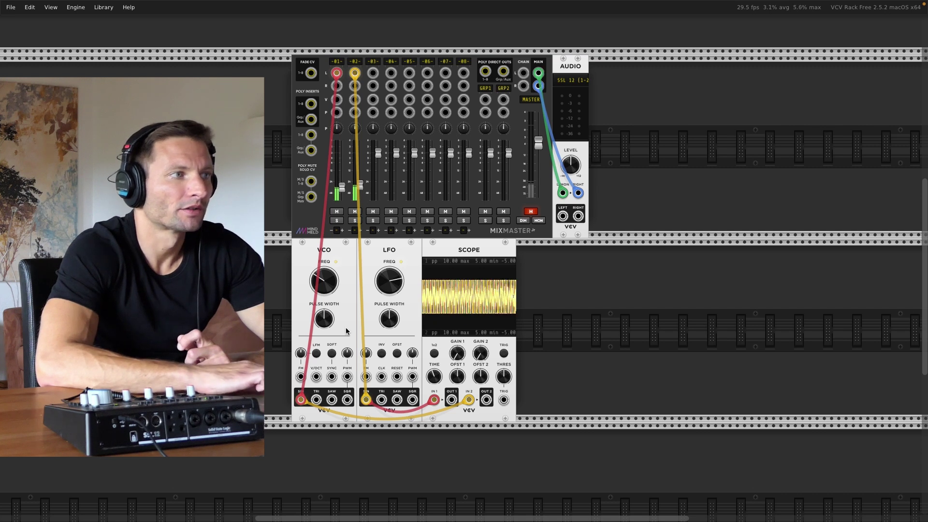
pyautogui.press('Delete')
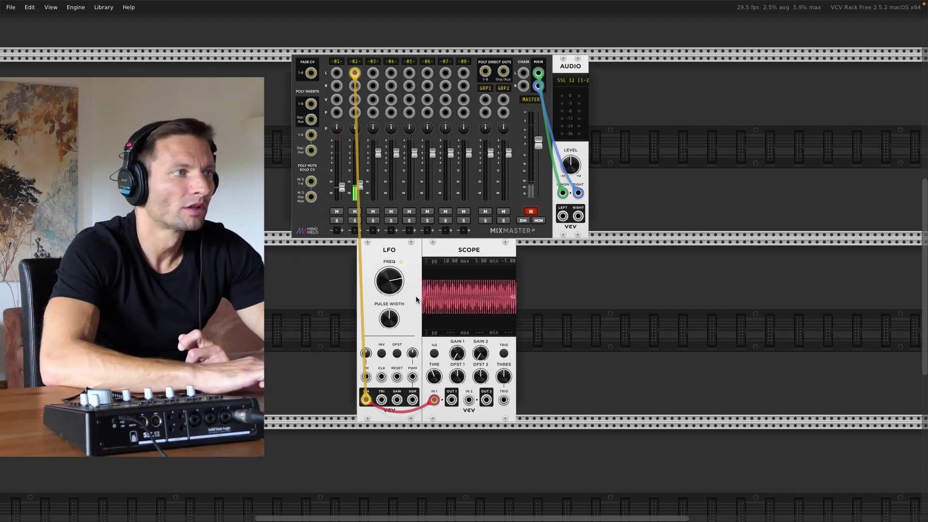
# Step: Lower the LFO's frequency and set it to exactly 1 Hz
pyautogui.moveTo(386, 286); pyautogui.dragTo(386, 285)
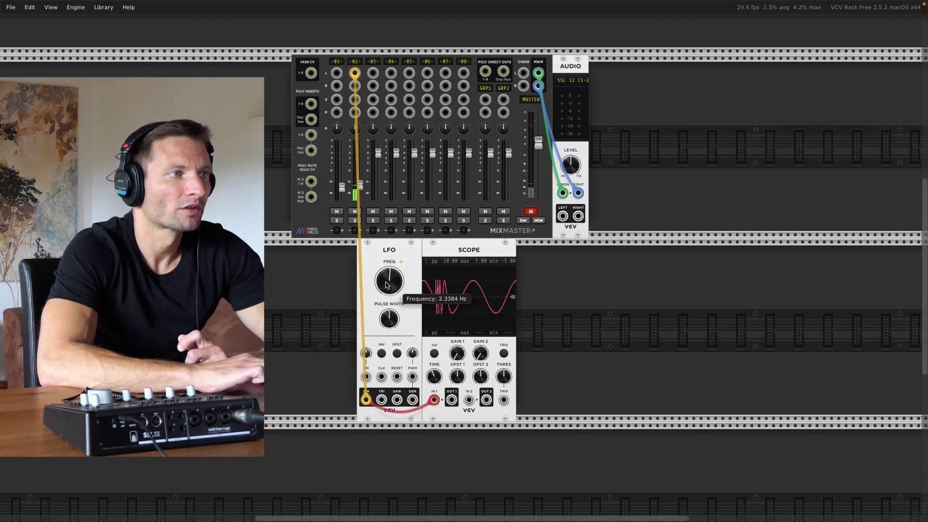
pyautogui.rightClick(387, 285)
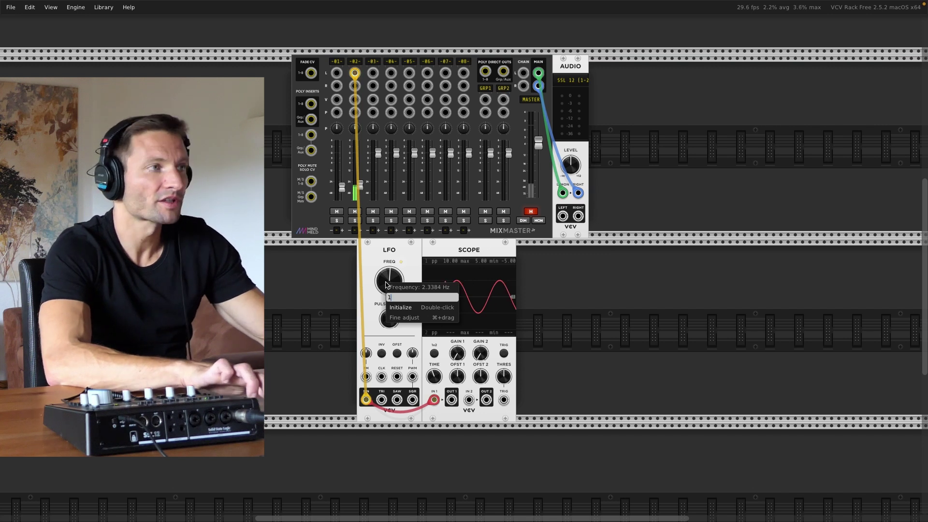
pyautogui.write('1')
pyautogui.press('Return')
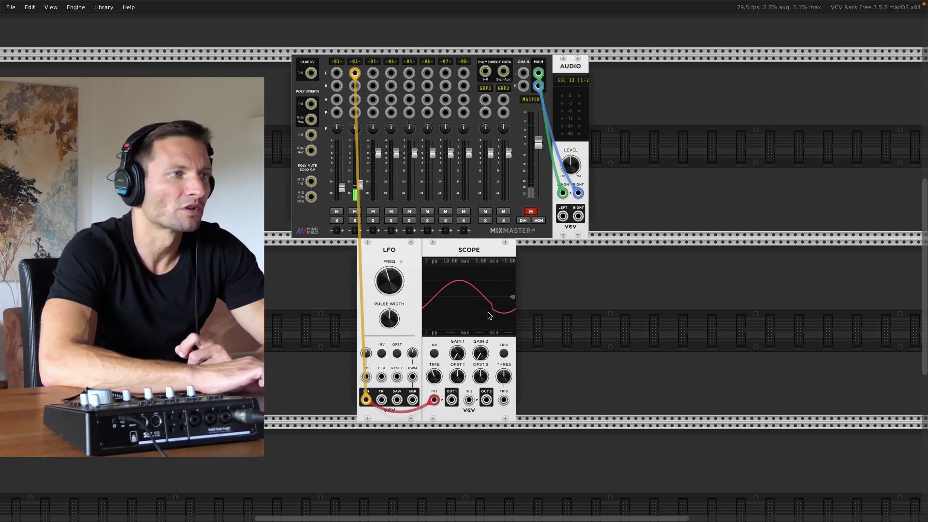
# Step: Raise the LFO's frequency and adjust the scope's time scale so that about three cycles fill the display
pyautogui.moveTo(440, 375); pyautogui.dragTo(439, 369)
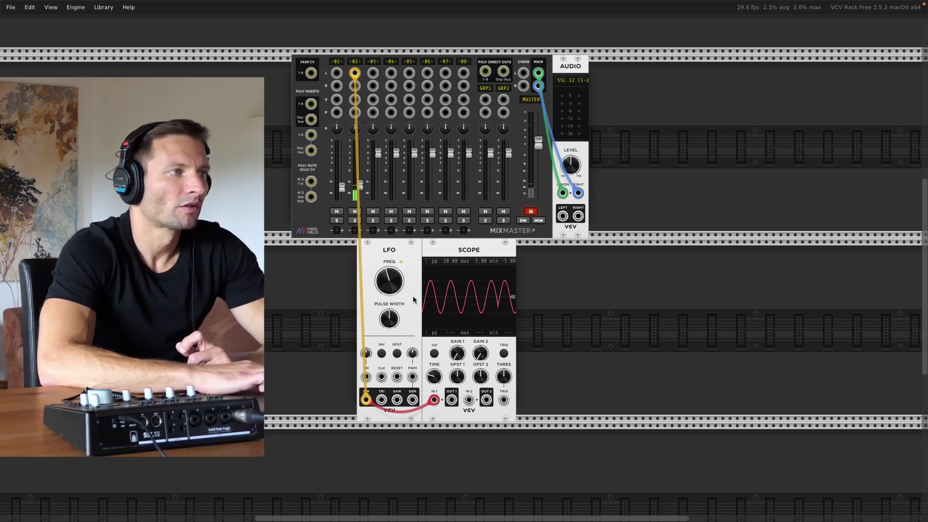
pyautogui.moveTo(395, 289); pyautogui.dragTo(396, 289)
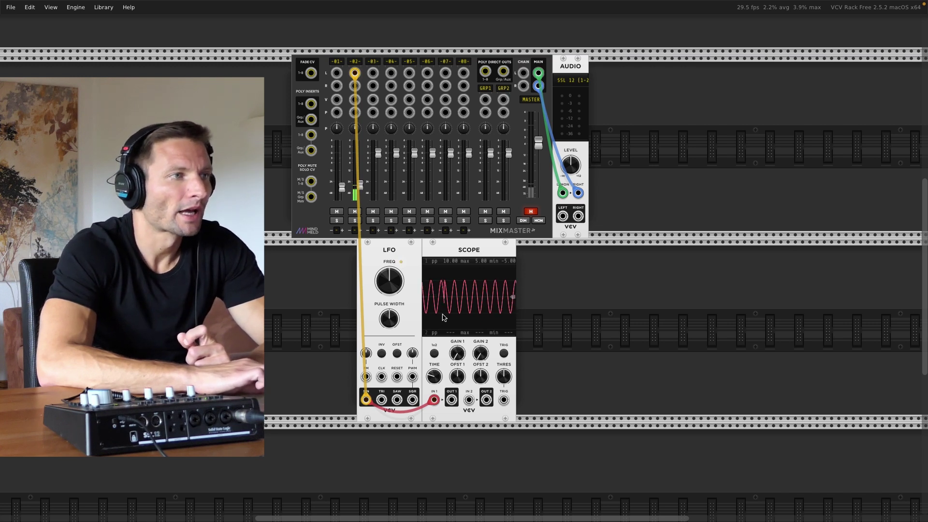
pyautogui.moveTo(434, 377)
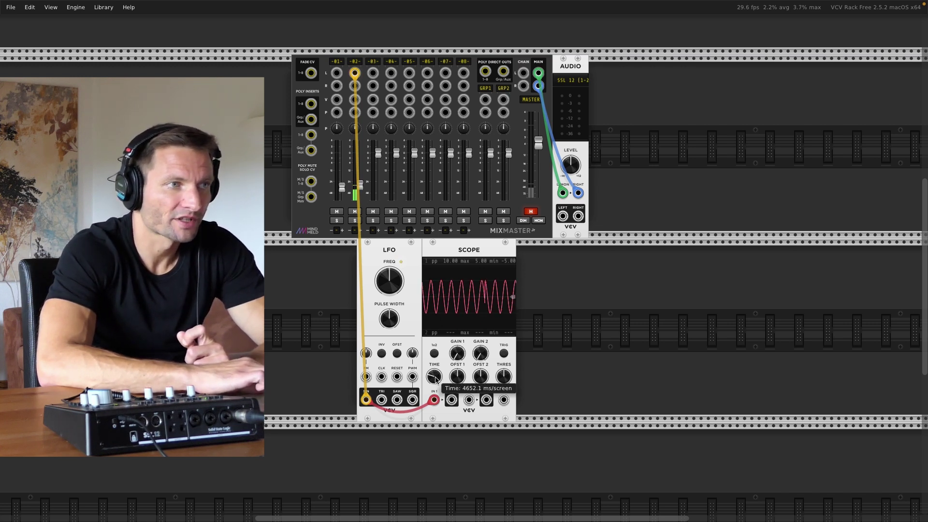
pyautogui.moveTo(434, 377); pyautogui.dragTo(434, 380)
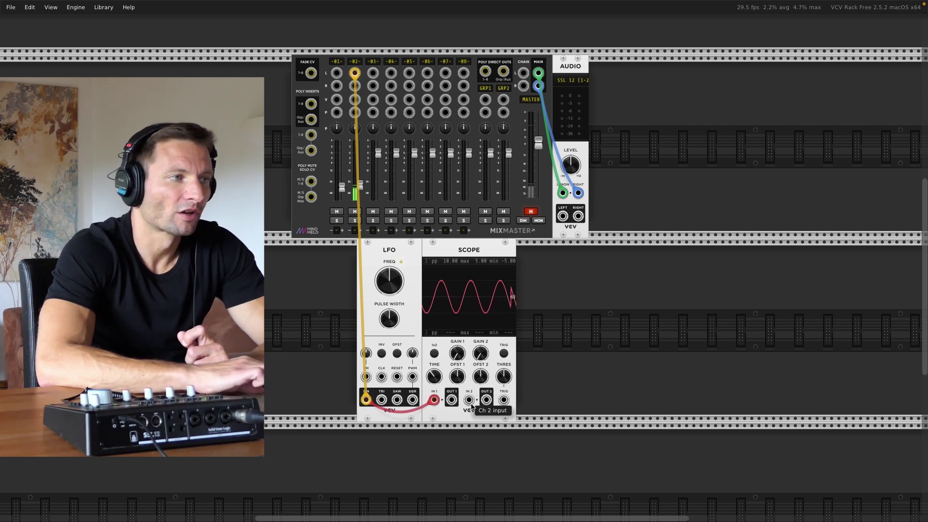
# Step: Patch the LFO's triangle output to the scope's channel 2 input, switch that cable to the saw output, and finally to the square output
pyautogui.moveTo(472, 405); pyautogui.dragTo(382, 400)
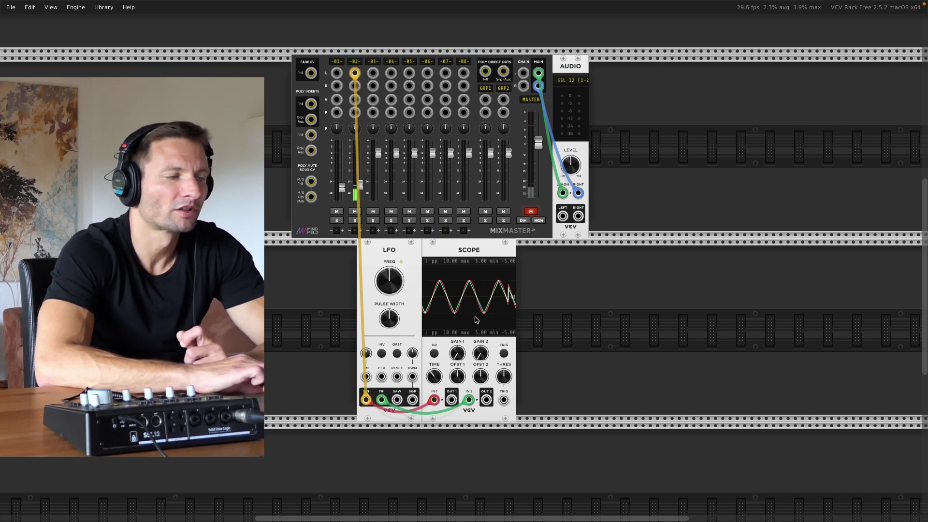
pyautogui.moveTo(382, 401); pyautogui.dragTo(397, 401)
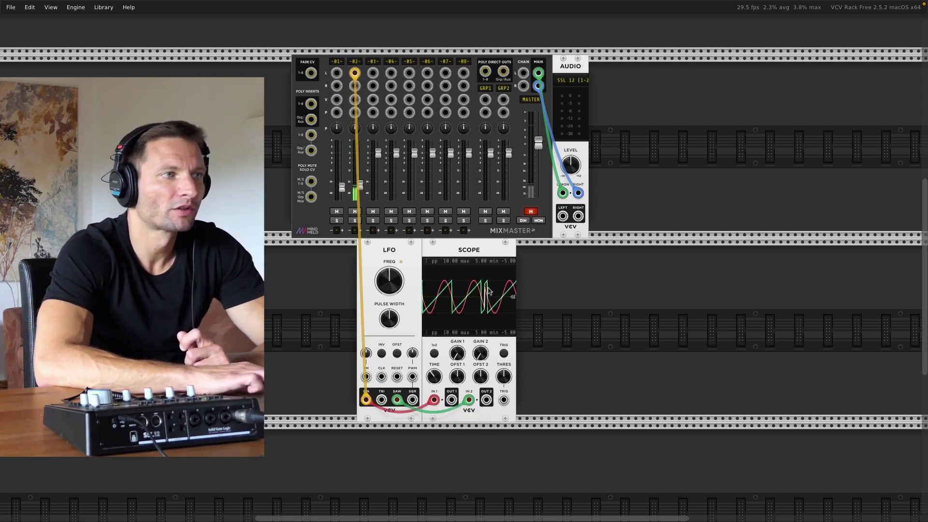
pyautogui.moveTo(397, 399); pyautogui.dragTo(415, 403)
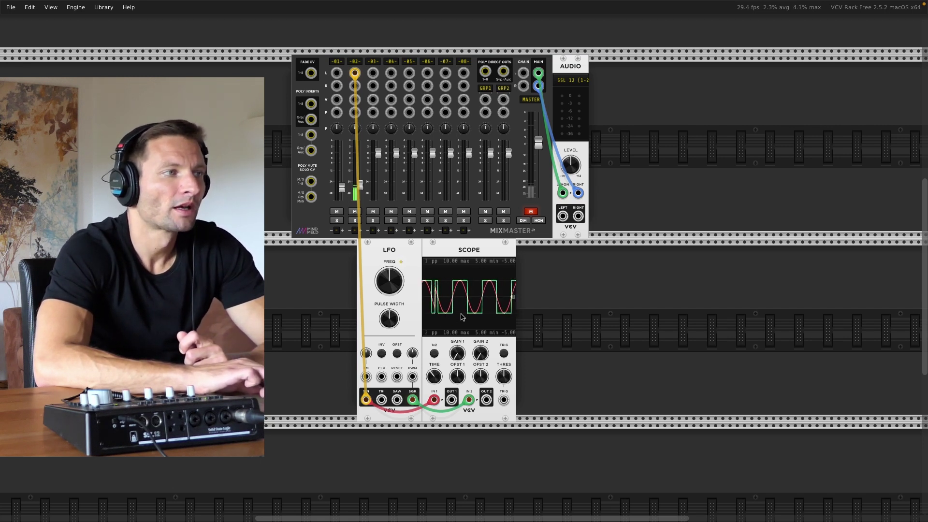
# Step: Increase the LFO's pulse width to about 75% and turn on its invert option
pyautogui.moveTo(388, 321)
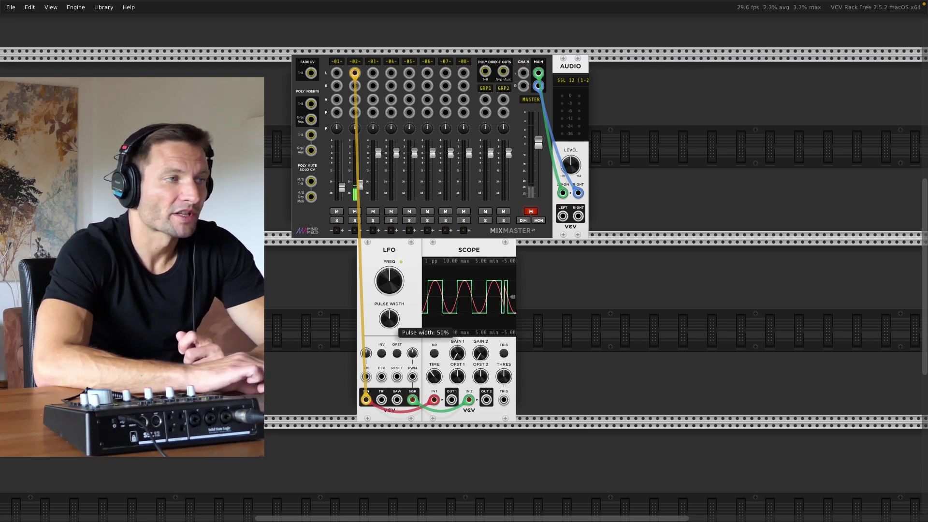
pyautogui.moveTo(389, 320); pyautogui.dragTo(389, 299)
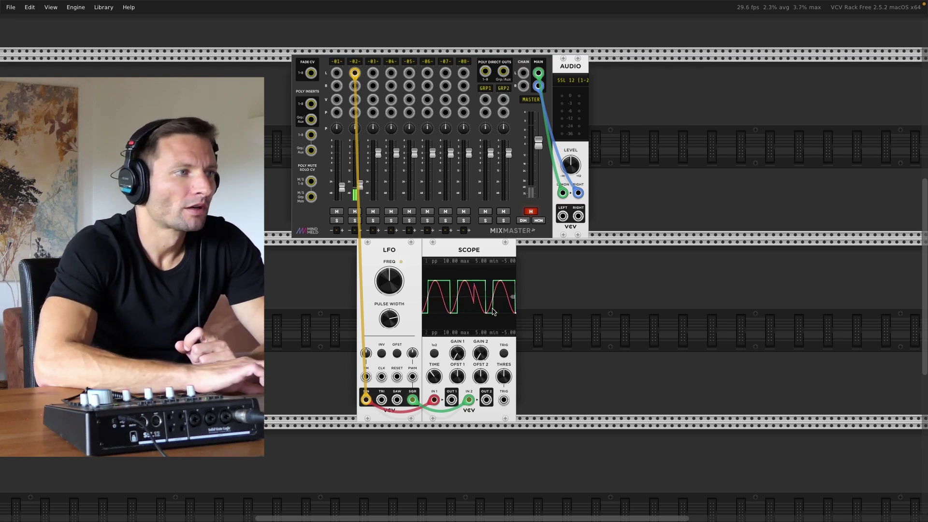
pyautogui.moveTo(389, 319)
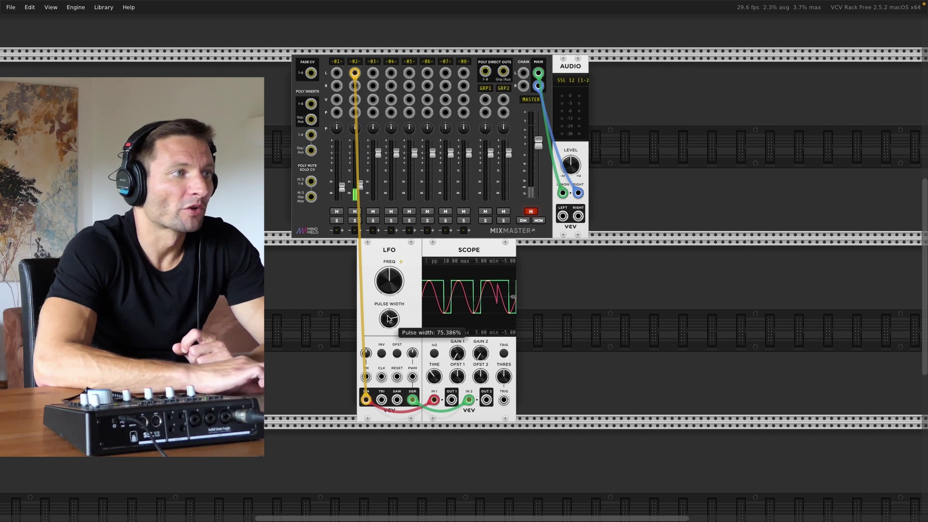
pyautogui.moveTo(388, 319); pyautogui.dragTo(390, 319)
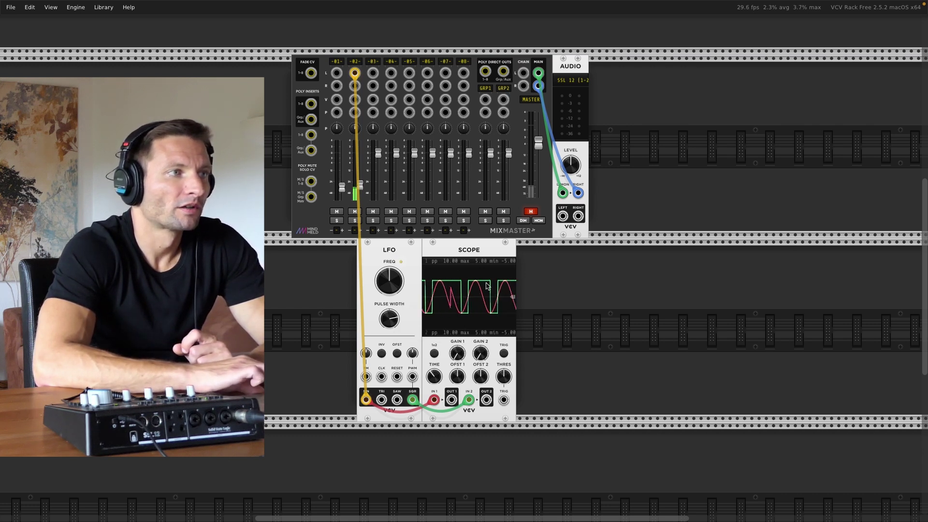
pyautogui.click(382, 355)
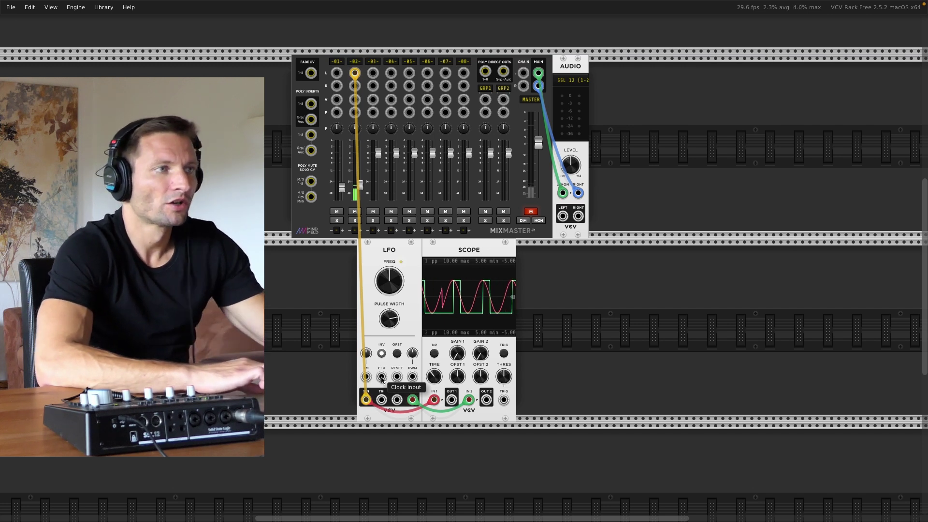
# Step: Clear the module search, filter the modules by the Low-frequency oscillator tag, and add tidal modulator 2 beside the scope
pyautogui.rightClick(583, 320)
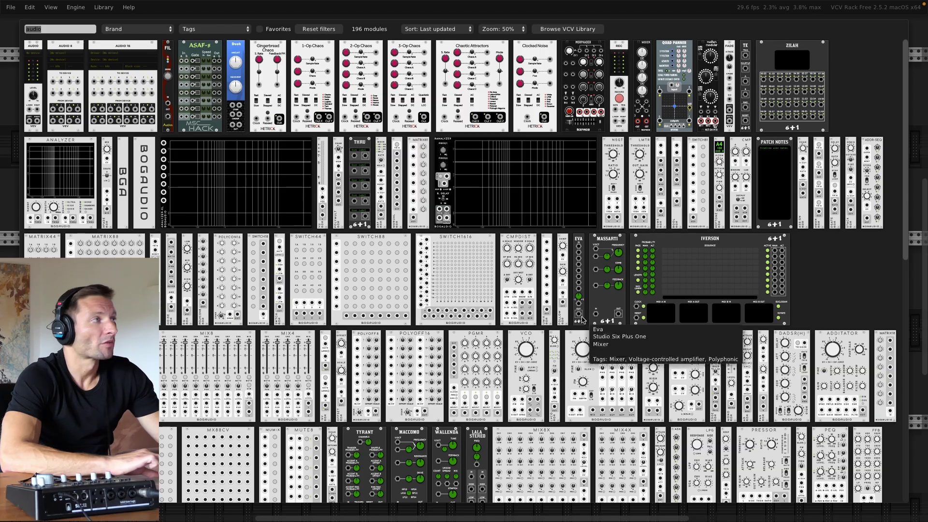
pyautogui.click(212, 30)
pyautogui.click(81, 30)
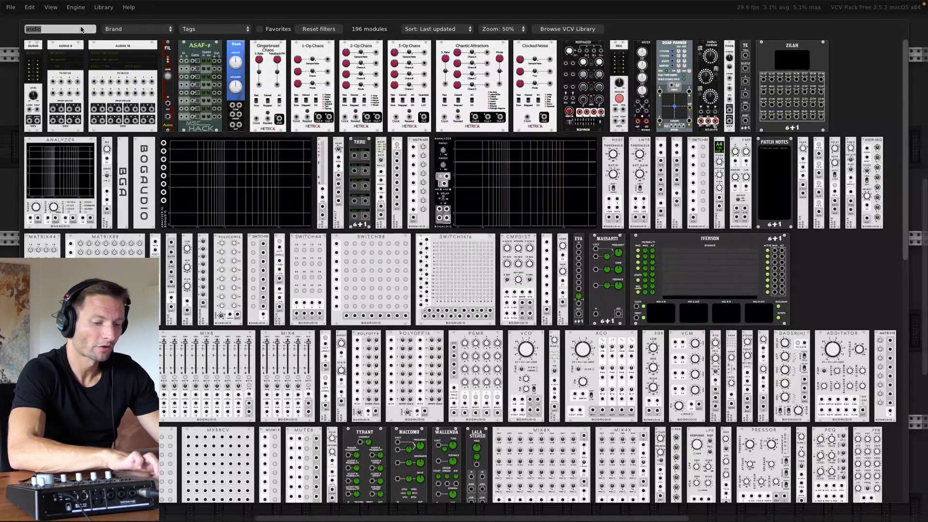
pyautogui.press('BackSpace')
pyautogui.click(211, 31)
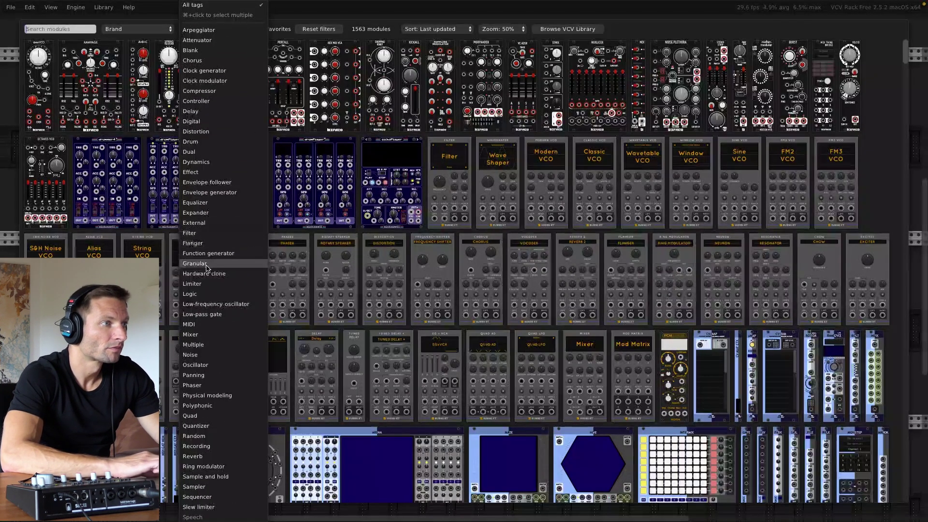
pyautogui.click(201, 305)
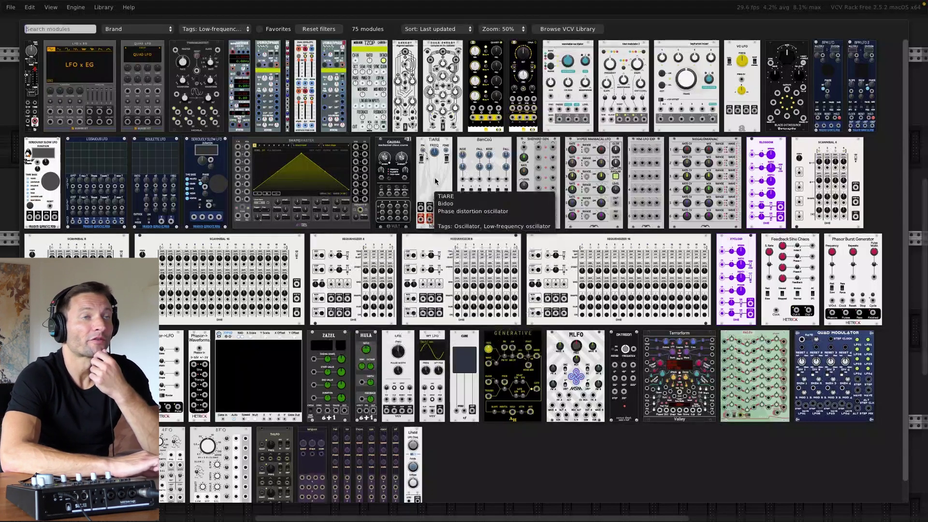
pyautogui.click(612, 83)
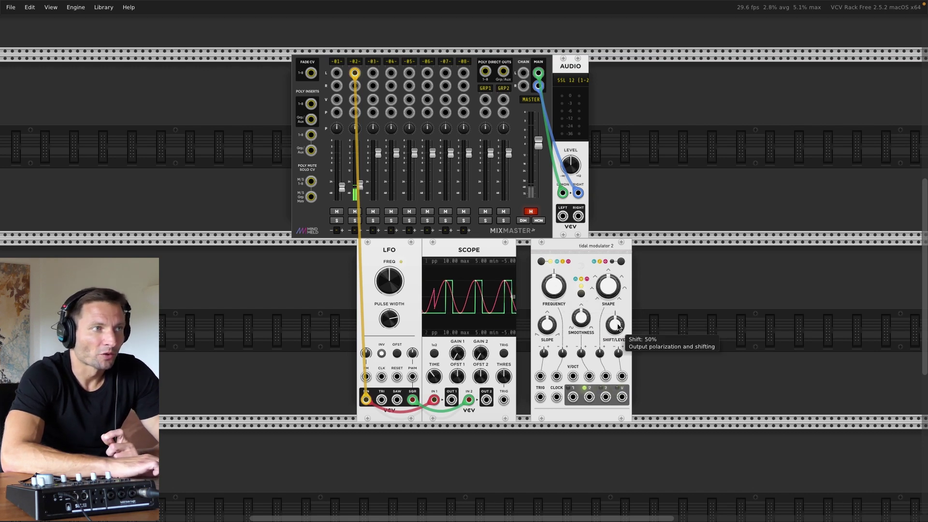
# Step: Replace the scope's channel 2 cable with one from tidal modulator 2's channel 1 output and raise the modulator's shift to about 92%
pyautogui.moveTo(472, 402); pyautogui.dragTo(473, 418)
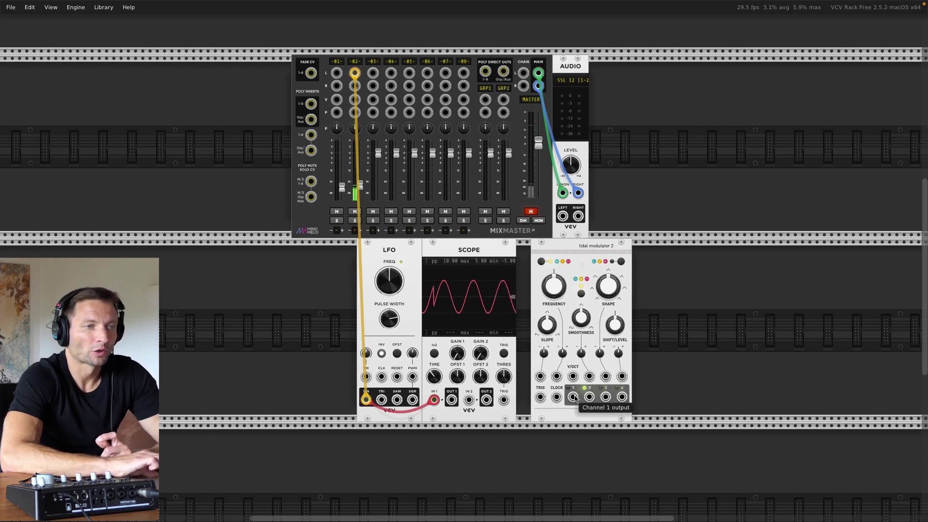
pyautogui.moveTo(574, 398)
pyautogui.mouseDown()
pyautogui.moveTo(514, 429)
pyautogui.moveTo(486, 423)
pyautogui.moveTo(470, 401)
pyautogui.mouseUp()
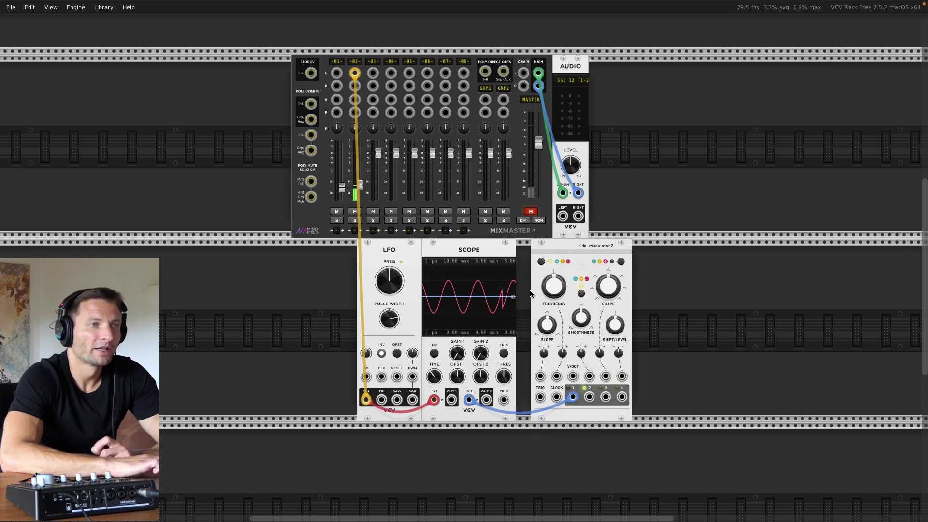
pyautogui.moveTo(623, 327)
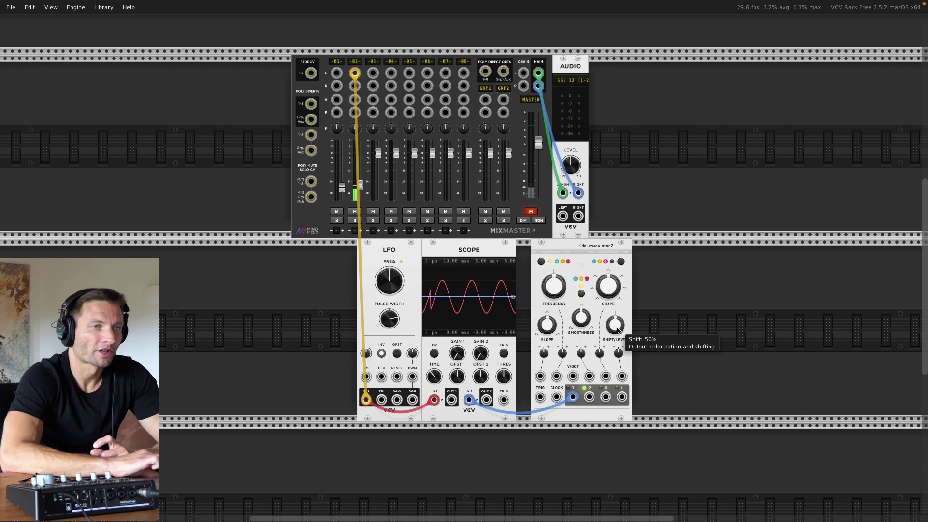
pyautogui.moveTo(617, 330); pyautogui.dragTo(618, 327)
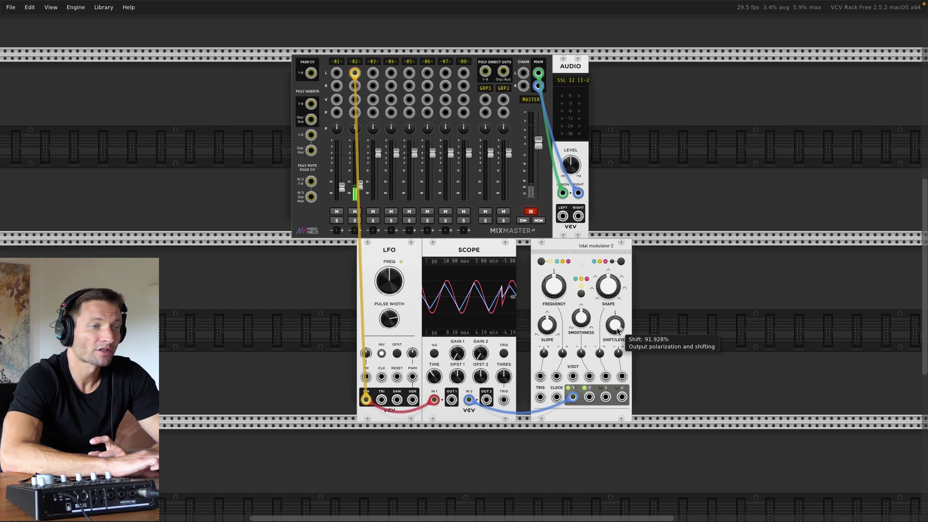
# Step: Fine-tune tidal modulator 2's shift and sweep its shape through a sine-like curve and about 79% back to a triangle
pyautogui.moveTo(617, 326); pyautogui.dragTo(617, 325)
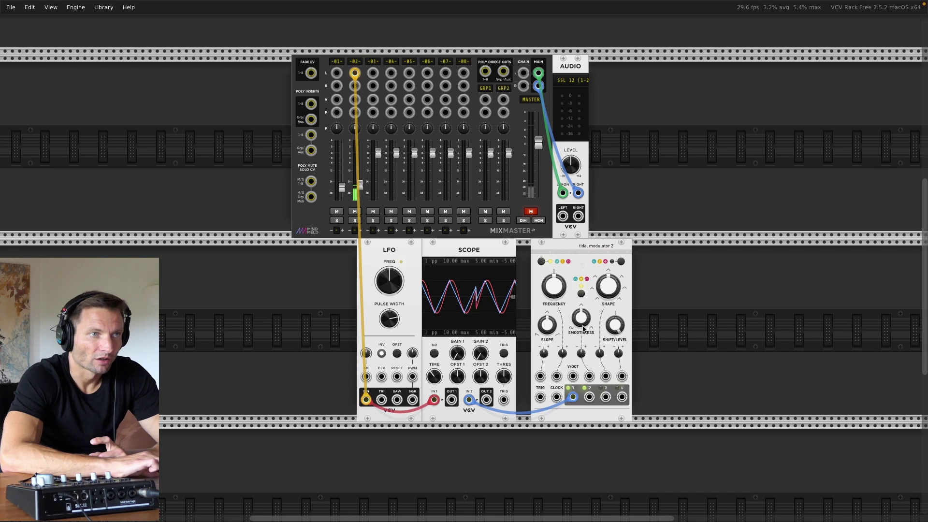
pyautogui.moveTo(582, 321)
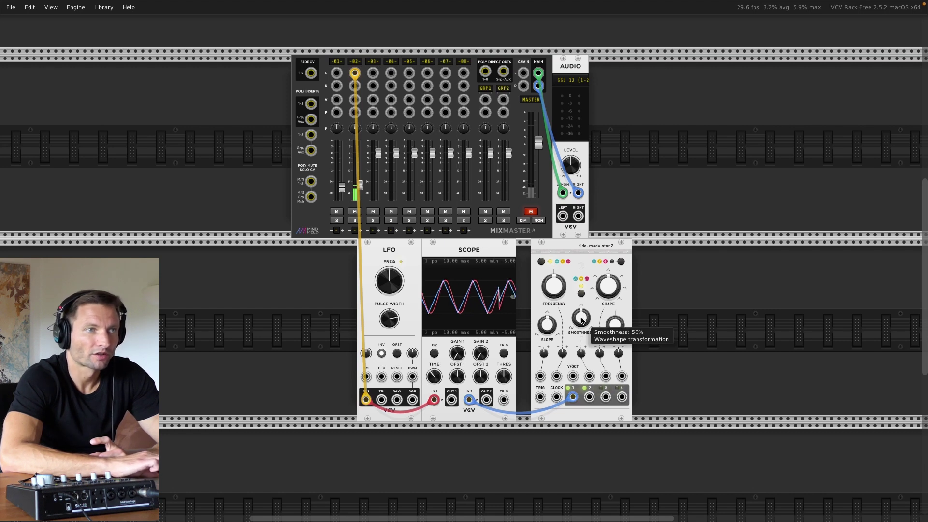
pyautogui.moveTo(608, 294)
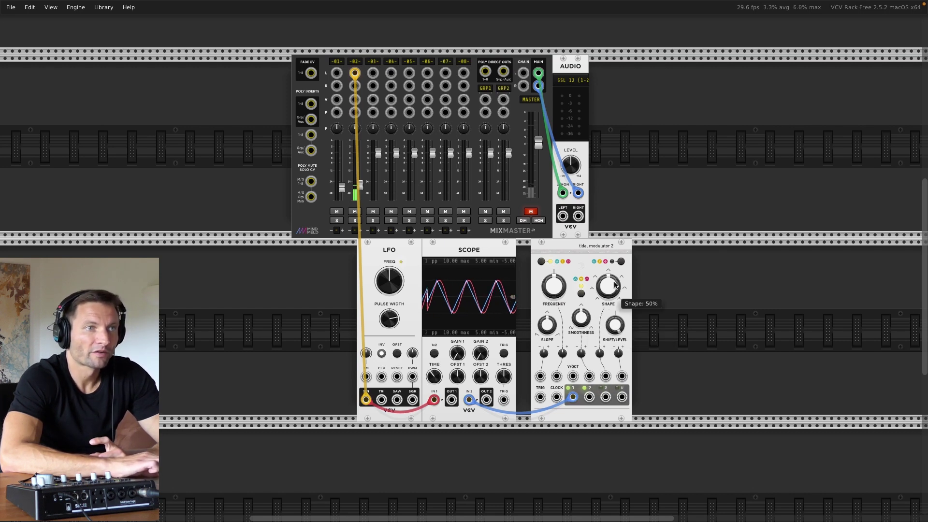
pyautogui.moveTo(608, 292); pyautogui.dragTo(608, 280)
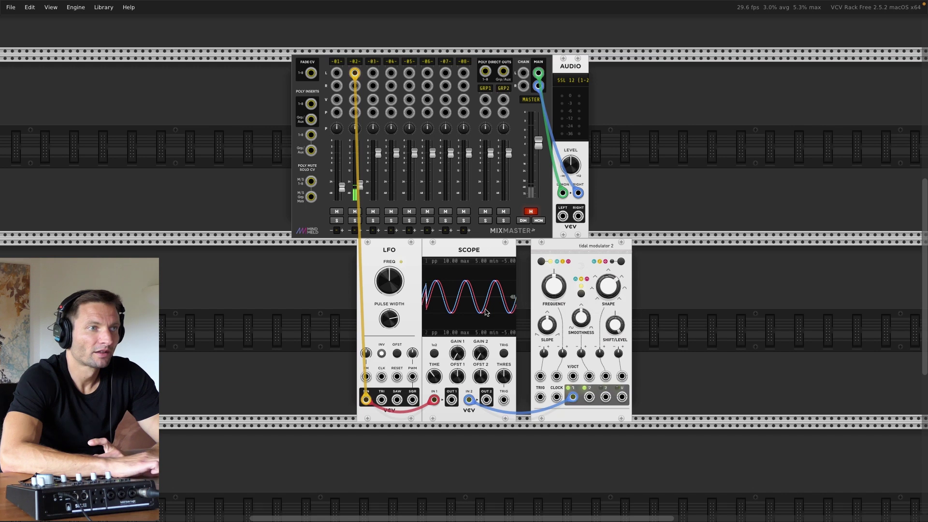
pyautogui.moveTo(606, 295)
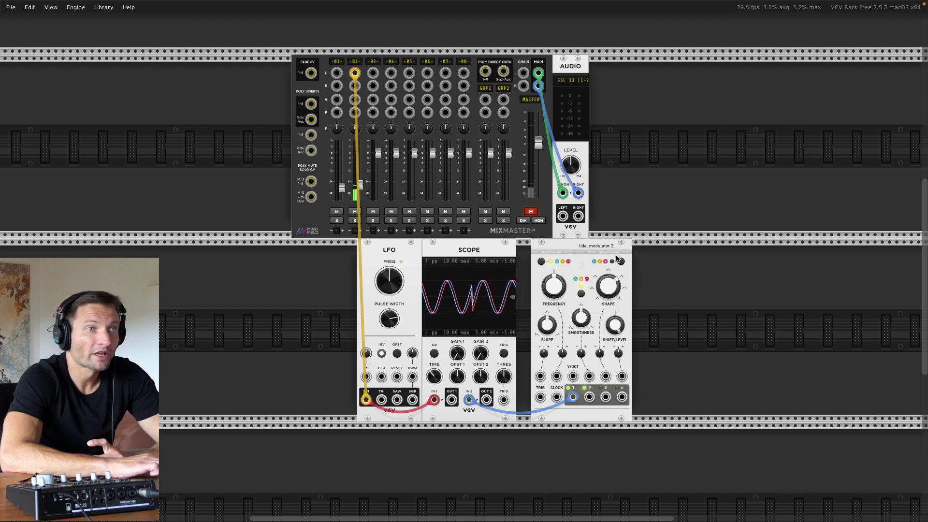
pyautogui.moveTo(607, 287); pyautogui.dragTo(610, 289)
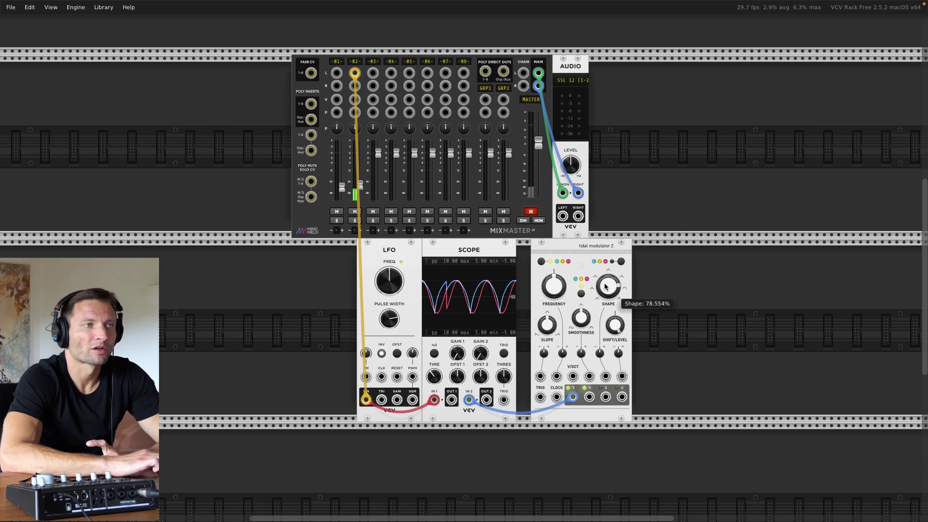
pyautogui.moveTo(605, 286); pyautogui.dragTo(605, 285)
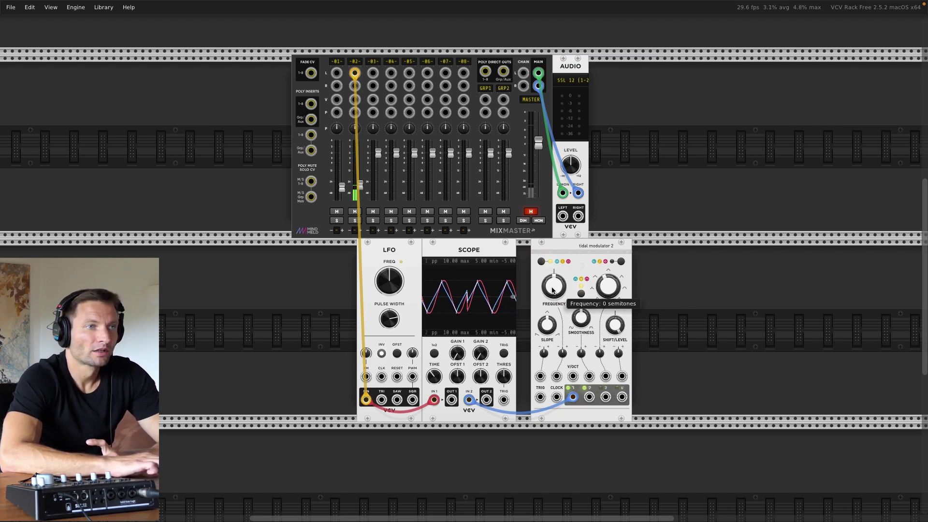
# Step: Slow tidal modulator 2 to about -18.9 semitones and reshape its wave with the slope at a falling ramp and smoothness above 50%
pyautogui.moveTo(552, 290); pyautogui.dragTo(552, 290)
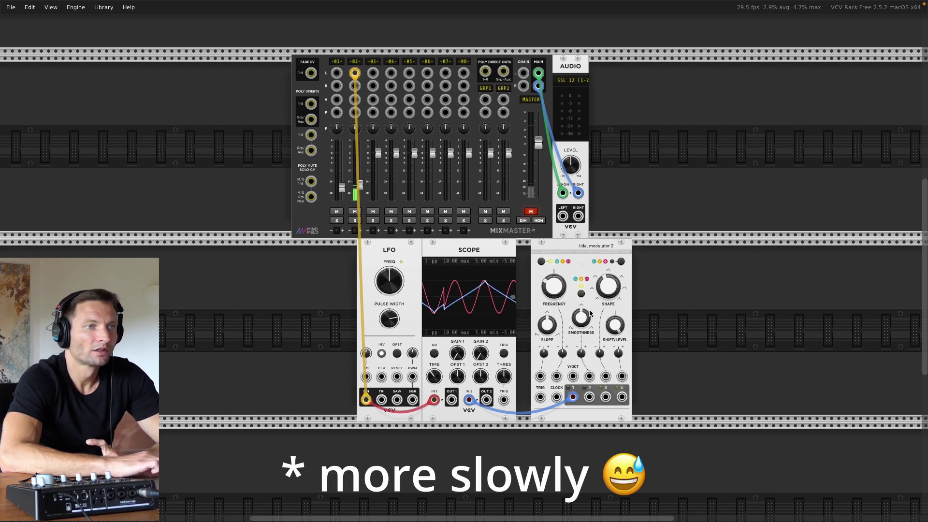
pyautogui.moveTo(580, 327)
pyautogui.moveTo(548, 324)
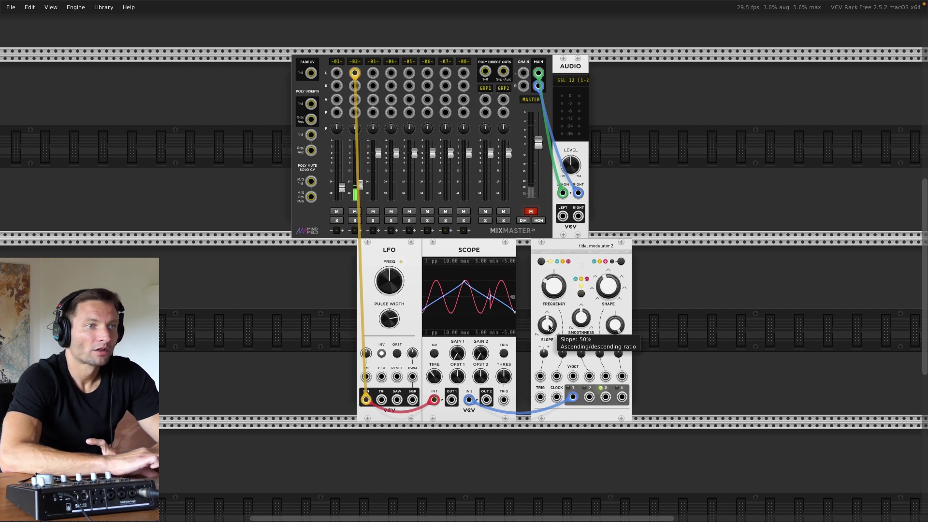
pyautogui.moveTo(548, 326); pyautogui.dragTo(549, 328)
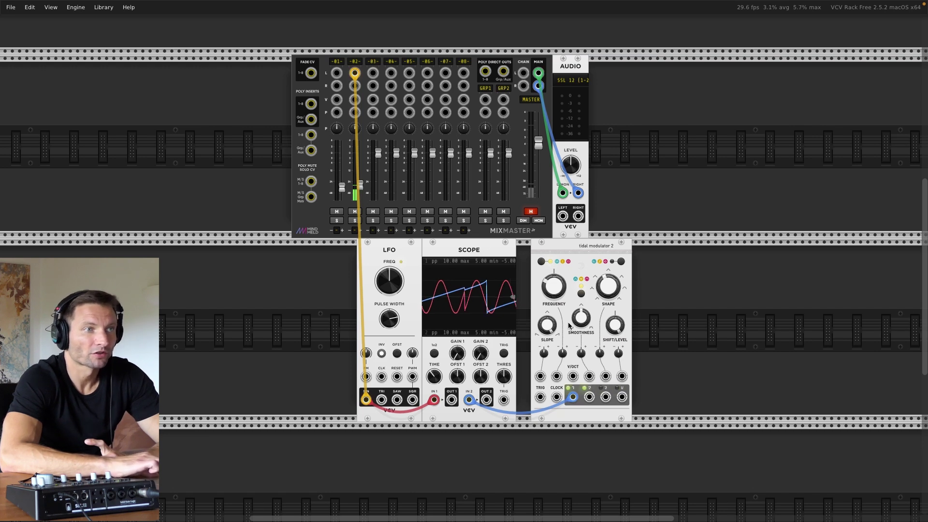
pyautogui.moveTo(547, 326); pyautogui.dragTo(547, 345)
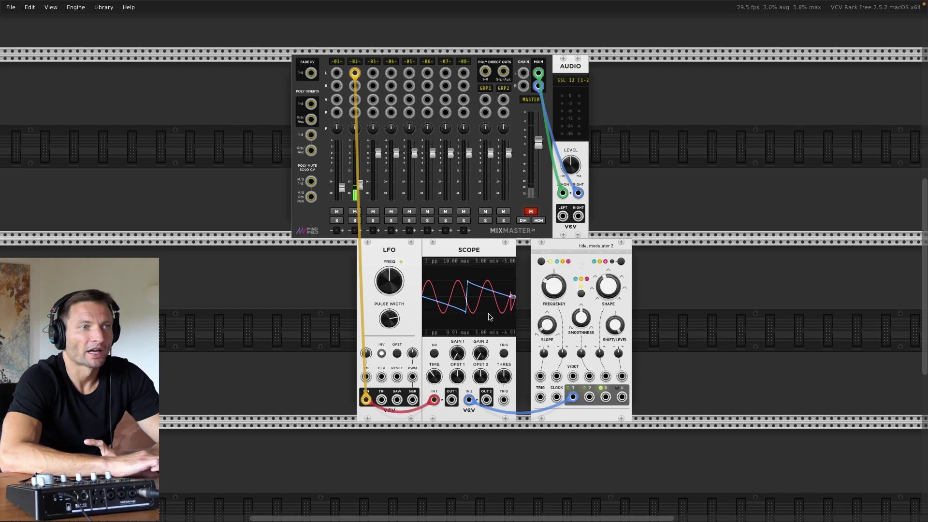
pyautogui.moveTo(547, 326); pyautogui.dragTo(547, 314)
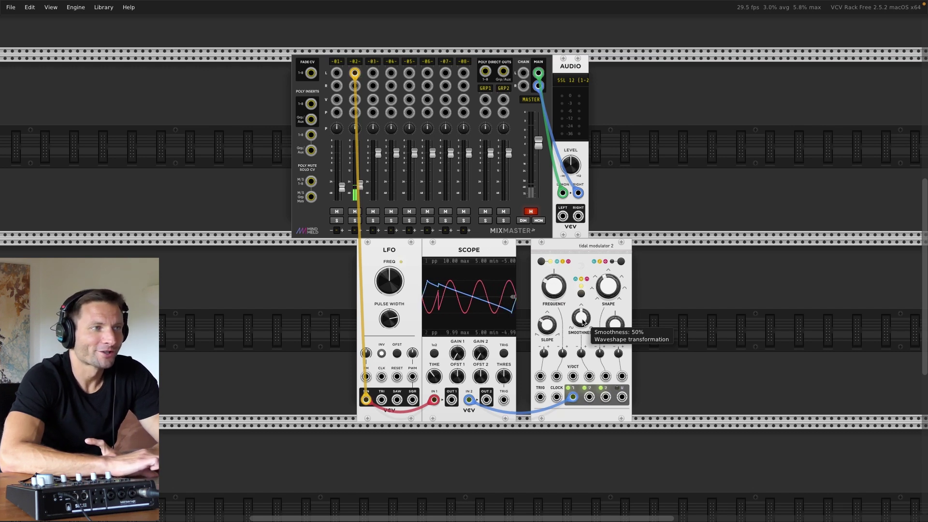
pyautogui.moveTo(583, 323); pyautogui.dragTo(583, 323)
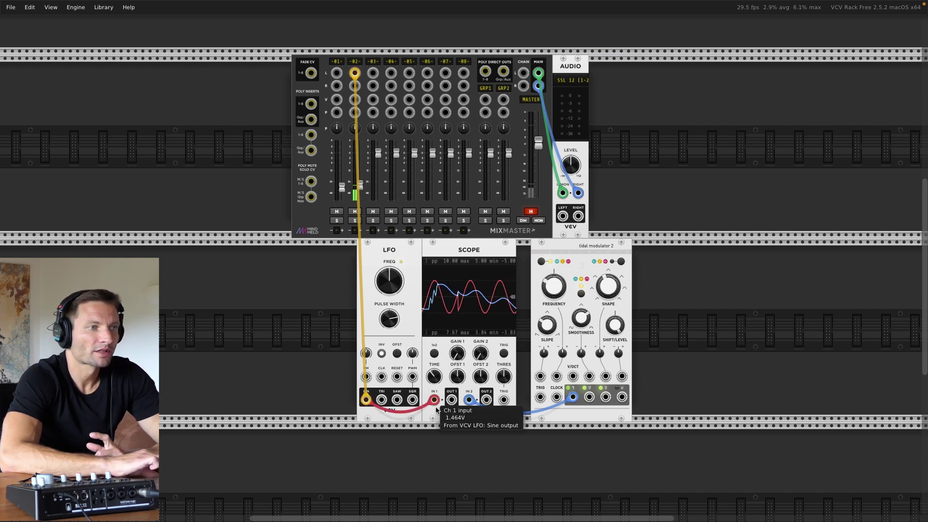
# Step: Replace the scope's channel 1 cable with one from the LFO's square output and reset the LFO's pulse width to 50%
pyautogui.moveTo(434, 399); pyautogui.dragTo(426, 423)
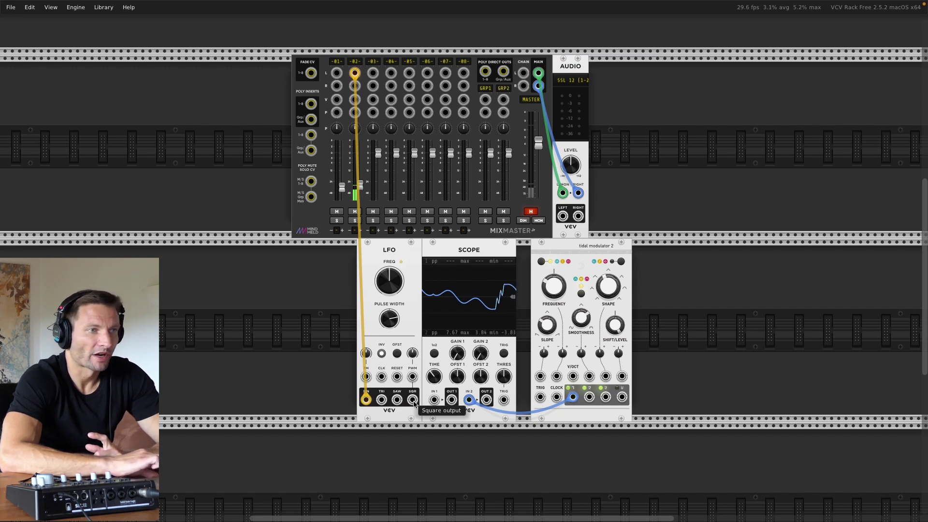
pyautogui.moveTo(412, 400); pyautogui.dragTo(434, 401)
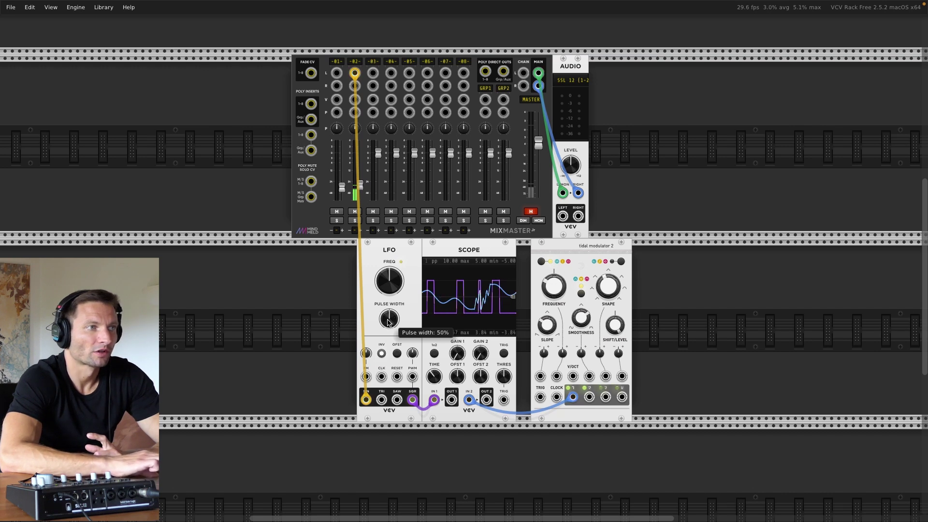
pyautogui.doubleClick(391, 321)
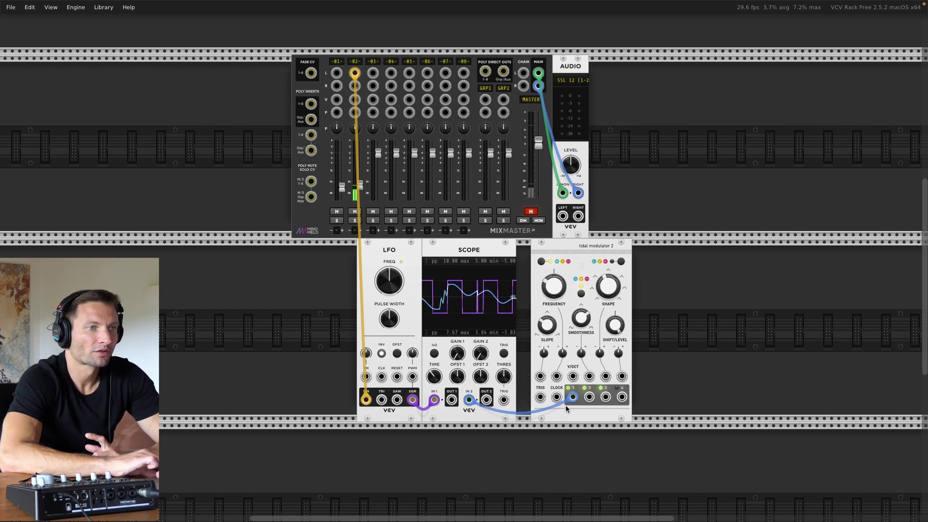
# Step: Patch the LFO's square output to tidal modulator 2's clock input and raise the modulator's frequency so it cycles faster than the clock
pyautogui.moveTo(557, 397); pyautogui.dragTo(411, 401)
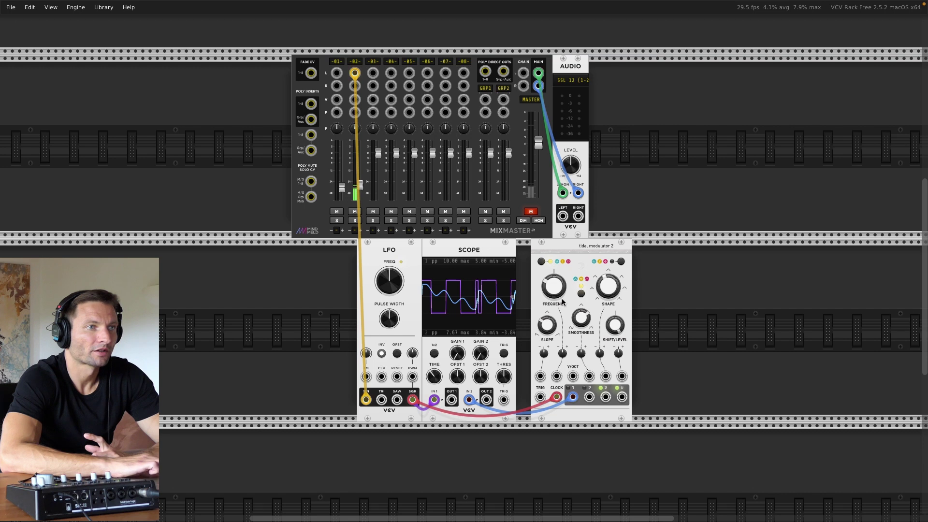
pyautogui.moveTo(557, 293)
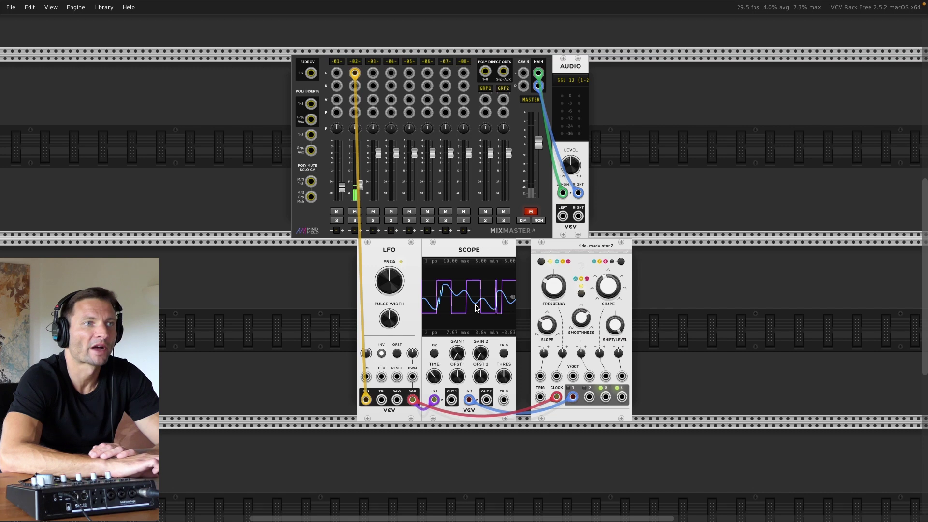
pyautogui.moveTo(552, 293)
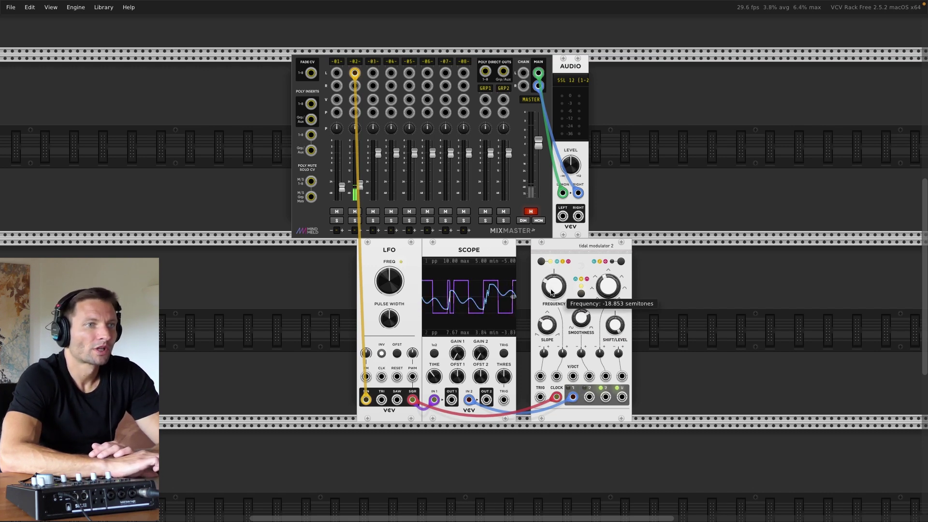
pyautogui.moveTo(554, 290); pyautogui.dragTo(554, 290)
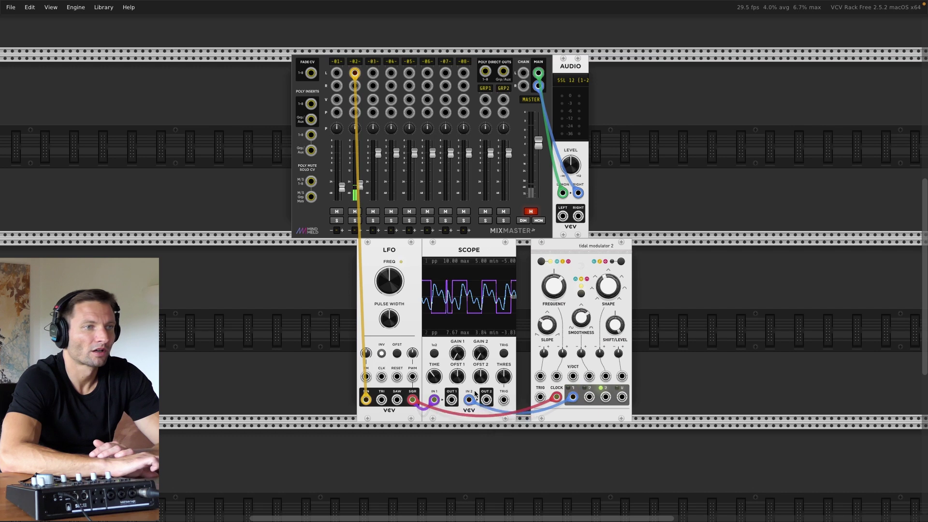
pyautogui.moveTo(556, 290)
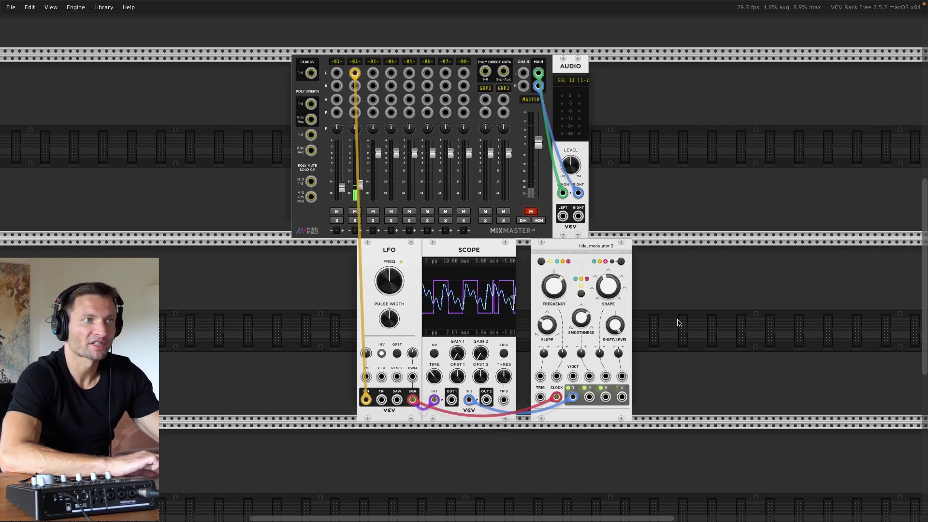
# Step: Search the modules for "marbles" across all tags, add the random sampler, and place it directly beside the audio module
pyautogui.rightClick(674, 202)
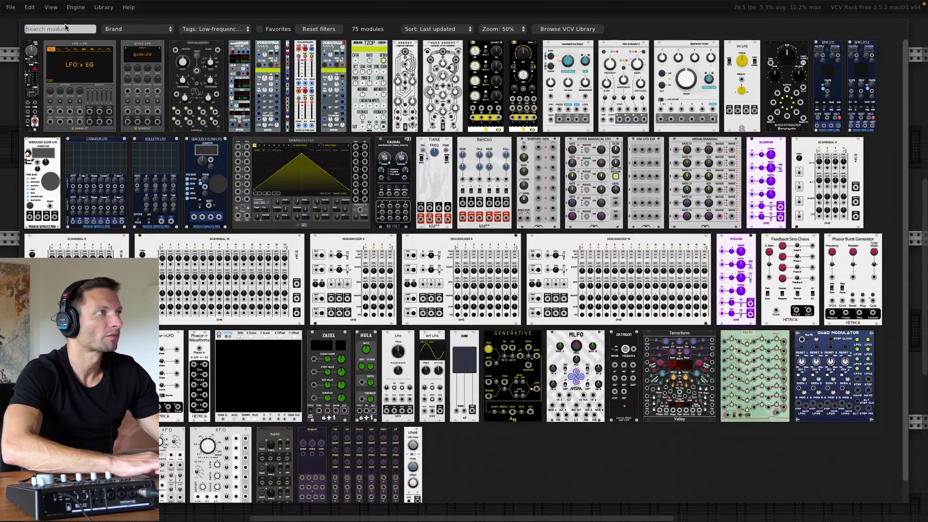
pyautogui.write('marbles')
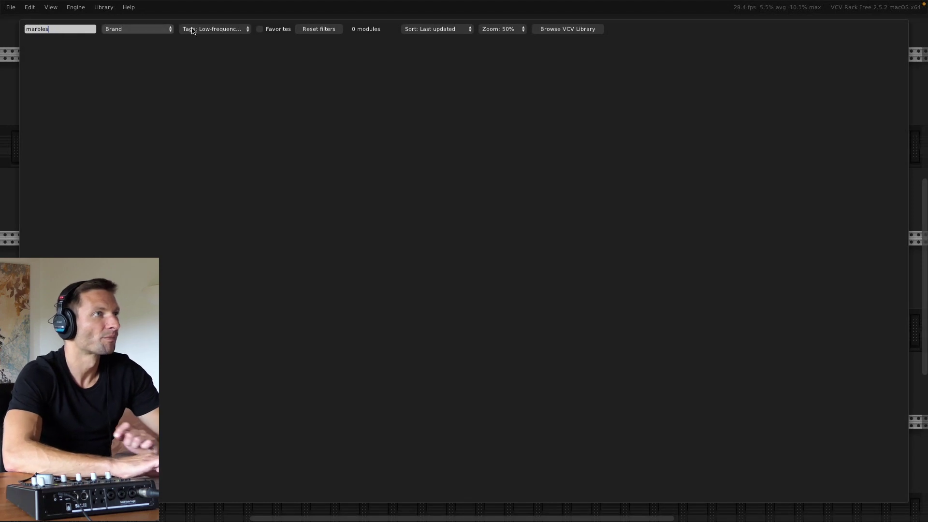
pyautogui.click(244, 30)
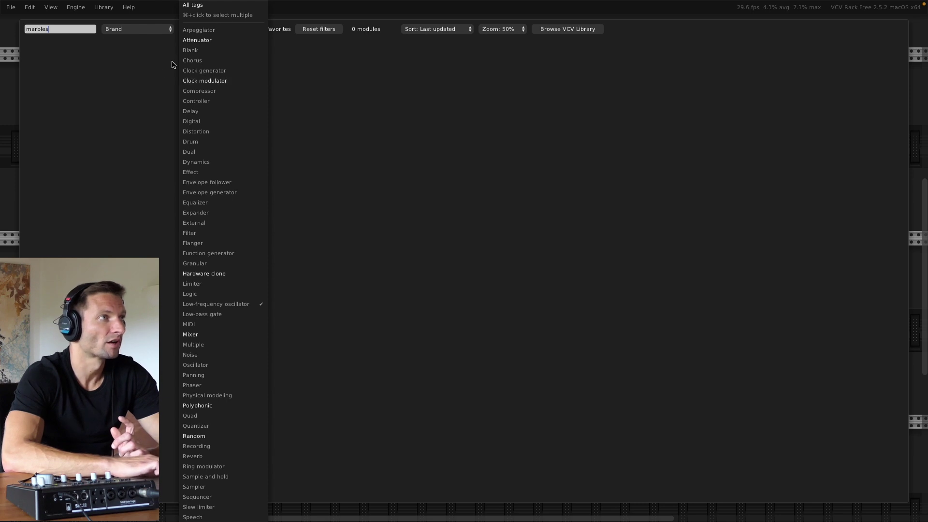
pyautogui.click(223, 4)
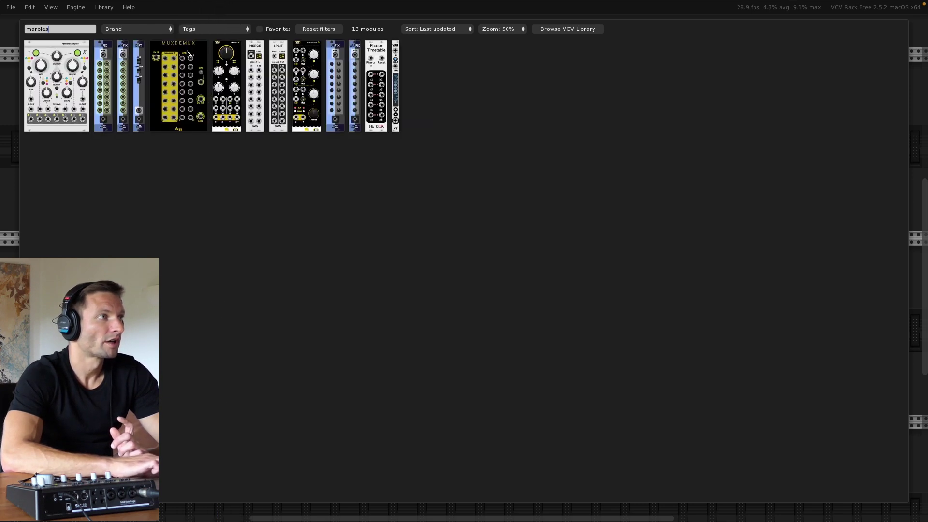
pyautogui.press('Escape')
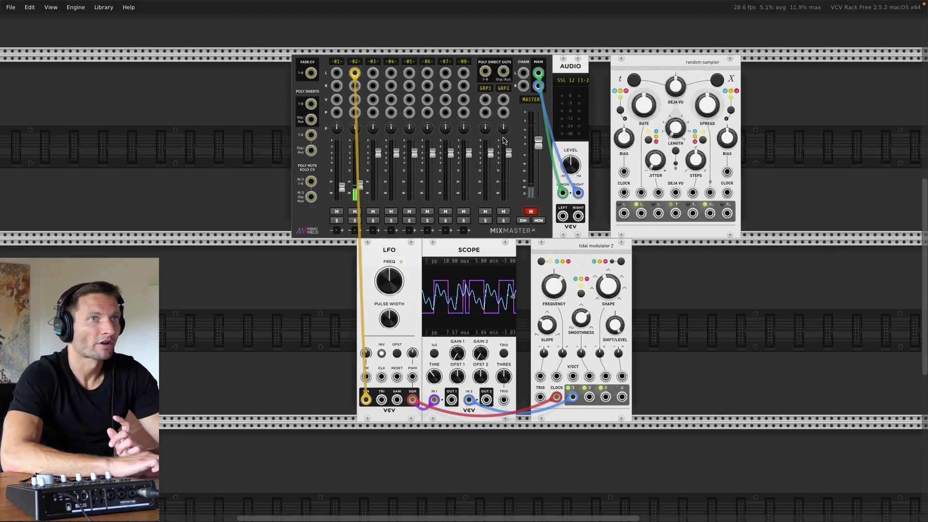
pyautogui.moveTo(695, 63); pyautogui.dragTo(674, 64)
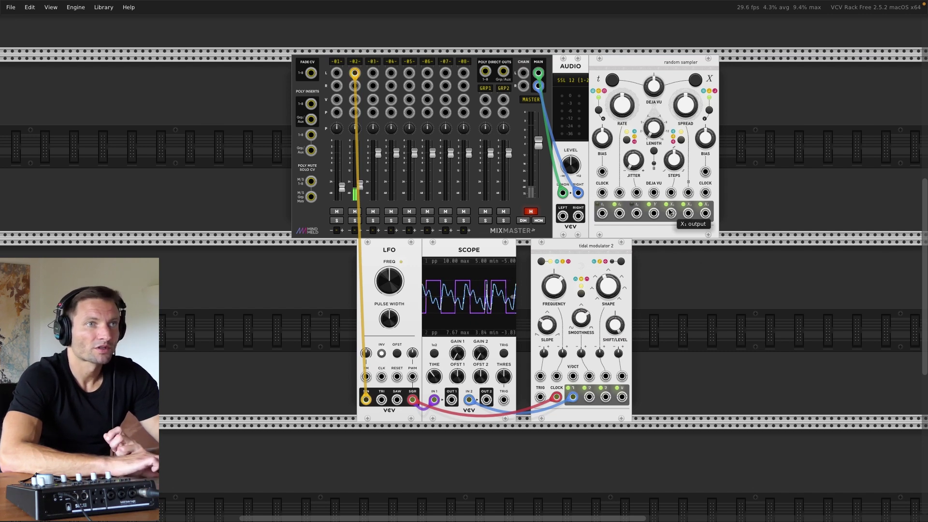
# Step: Patch the LFO's square output to the random sampler's rate input and raise the sampler's steps control to about 0.765
pyautogui.moveTo(627, 118)
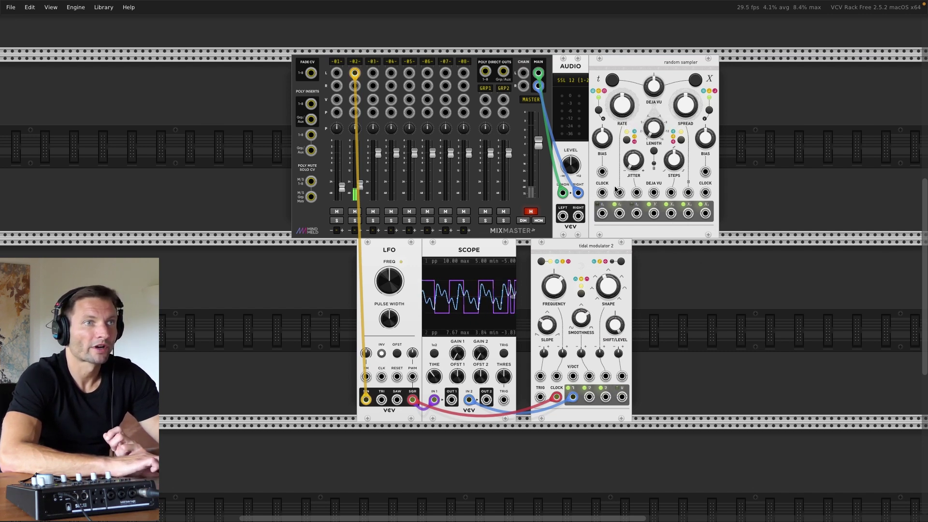
pyautogui.moveTo(621, 193); pyautogui.dragTo(409, 402)
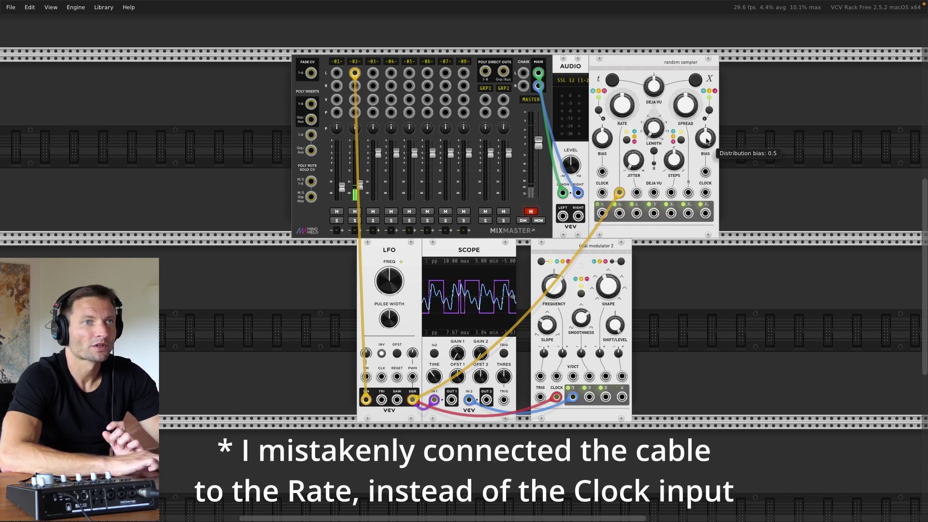
pyautogui.moveTo(674, 164); pyautogui.dragTo(674, 163)
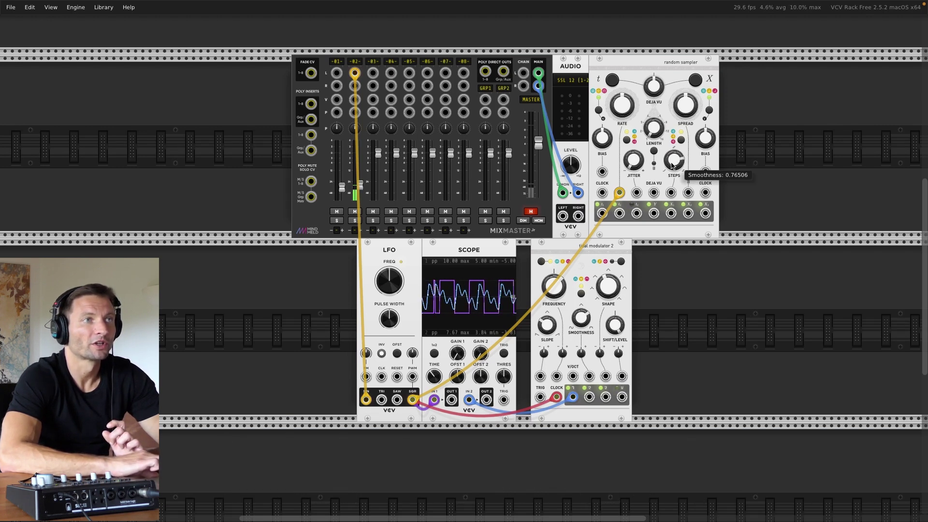
# Step: Set the random sampler's scale to Minor and try out its length setting
pyautogui.rightClick(662, 68)
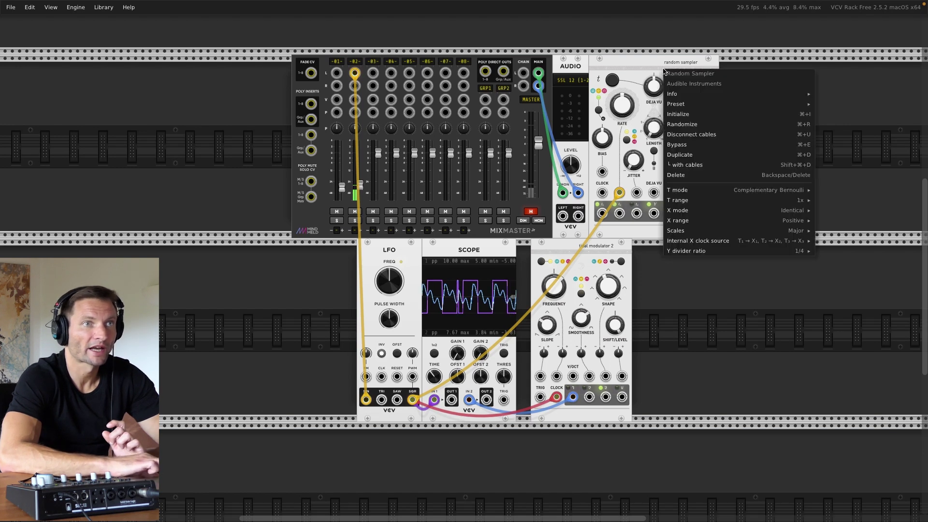
pyautogui.moveTo(736, 226)
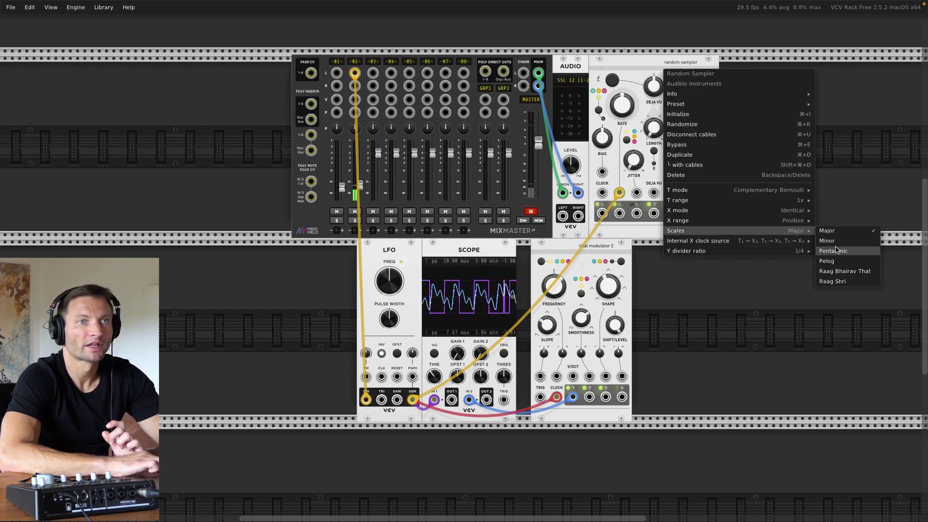
pyautogui.click(838, 242)
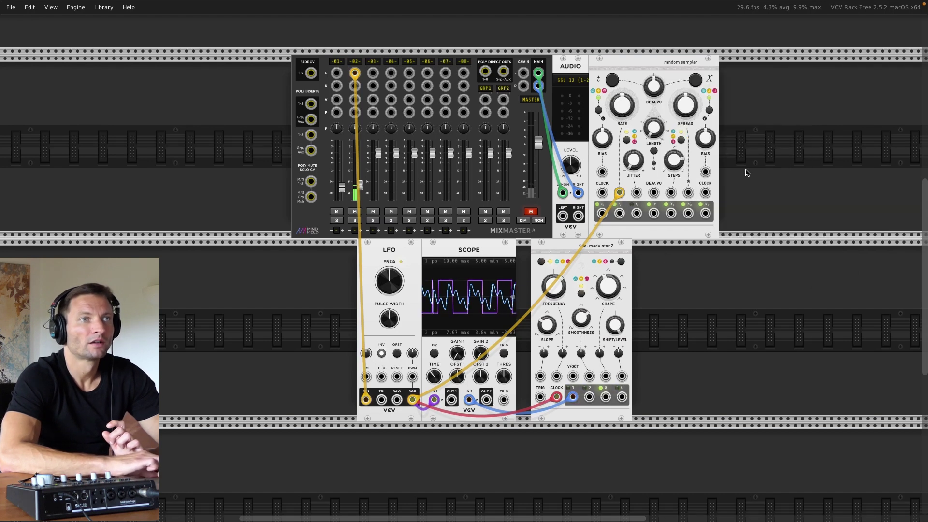
pyautogui.moveTo(654, 132); pyautogui.dragTo(653, 125)
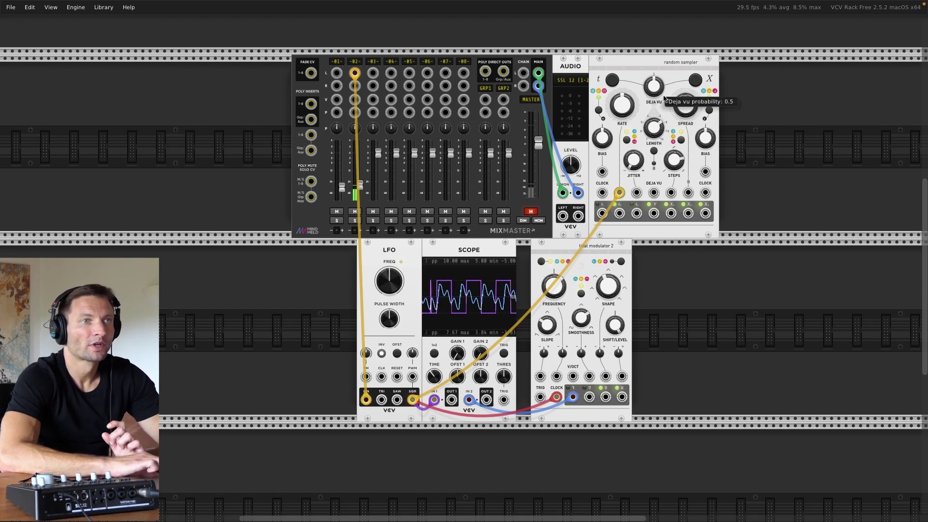
# Step: Search the modules for "palette" and add the Palette module directly beside the random sampler
pyautogui.rightClick(750, 187)
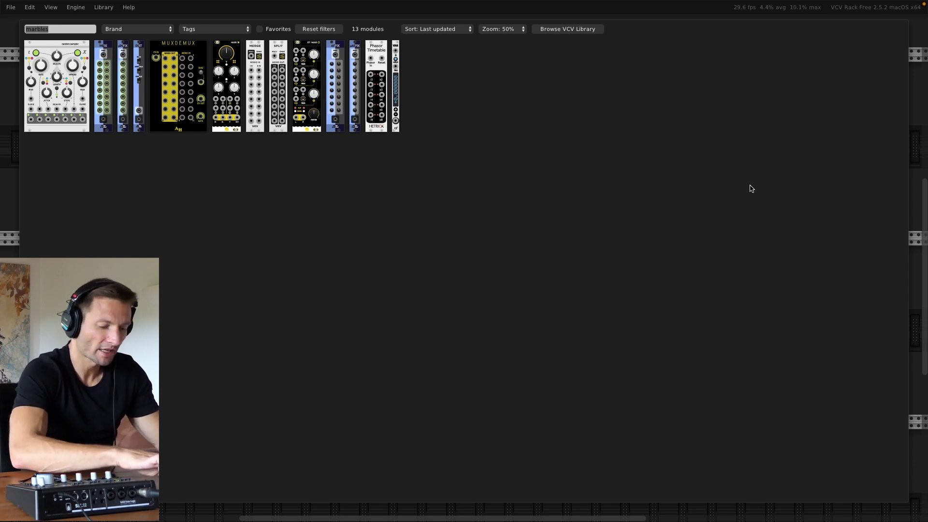
pyautogui.write('palette')
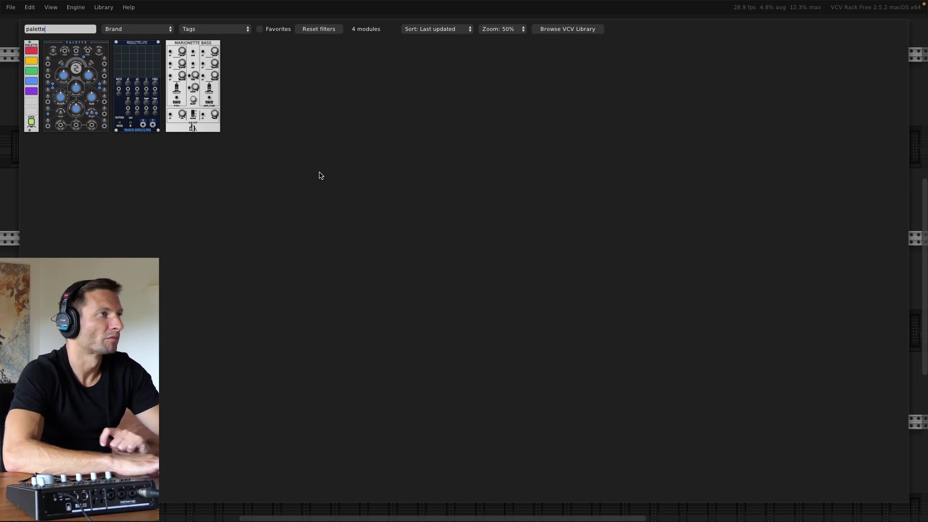
pyautogui.click(97, 123)
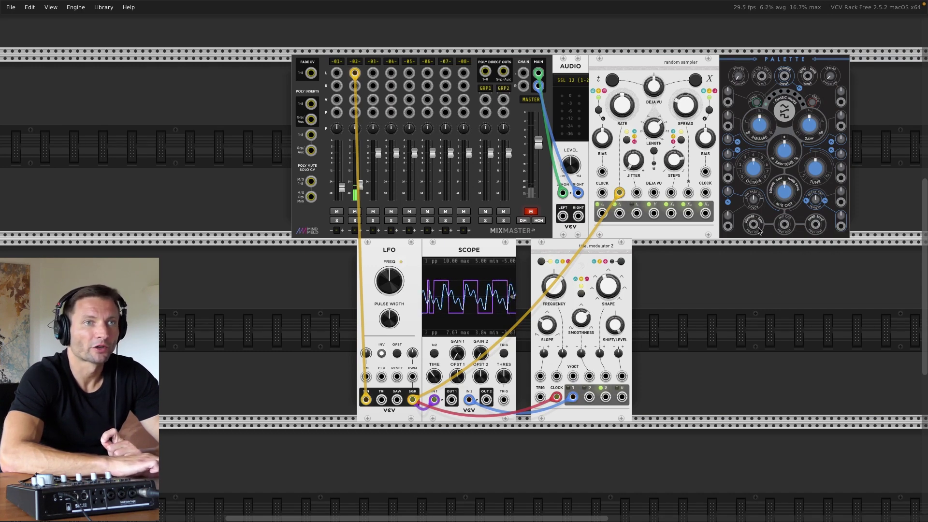
# Step: Search for "plaits" and try out macro oscillator 2, looking over its list of synthesis models before deleting the module
pyautogui.rightClick(704, 331)
pyautogui.write('plaits')
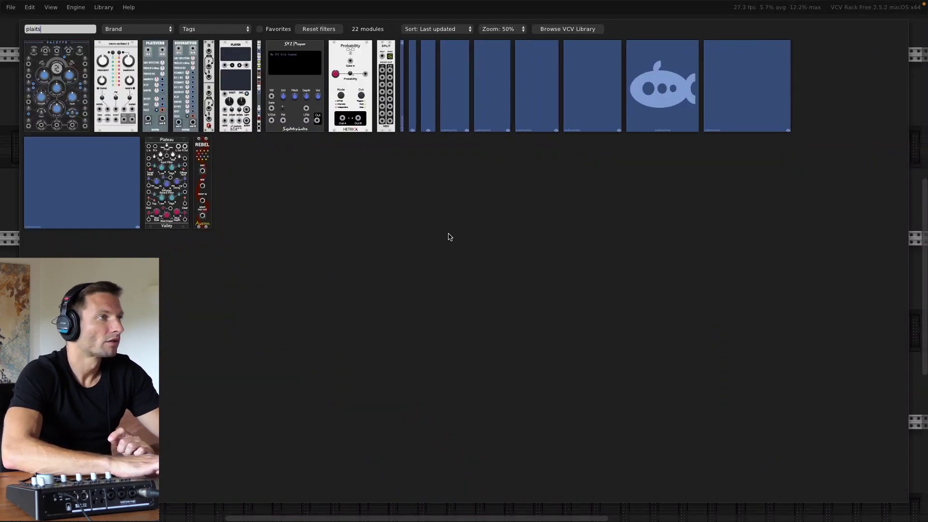
pyautogui.click(127, 116)
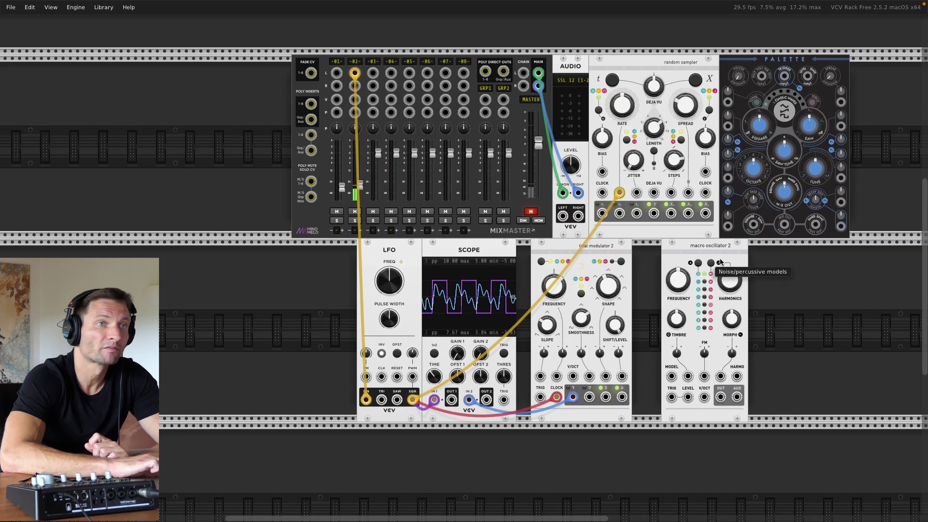
pyautogui.rightClick(690, 251)
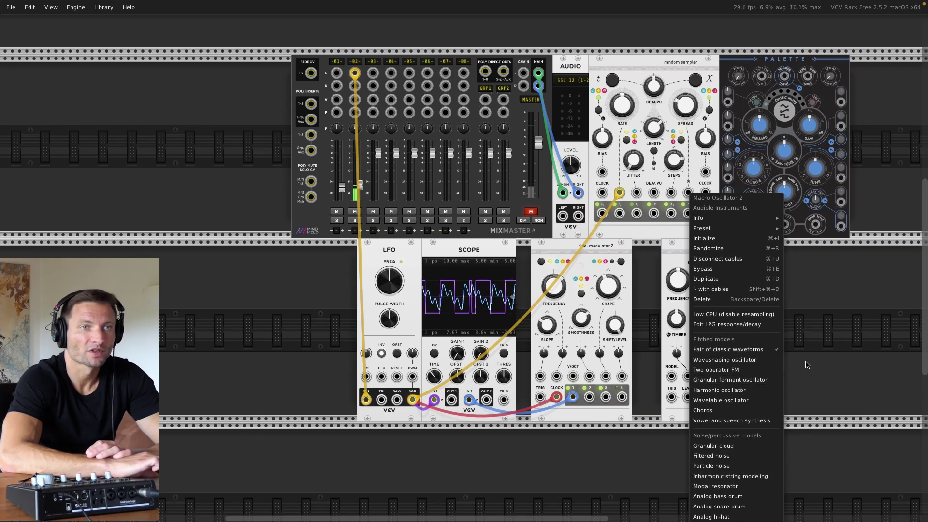
pyautogui.click(825, 346)
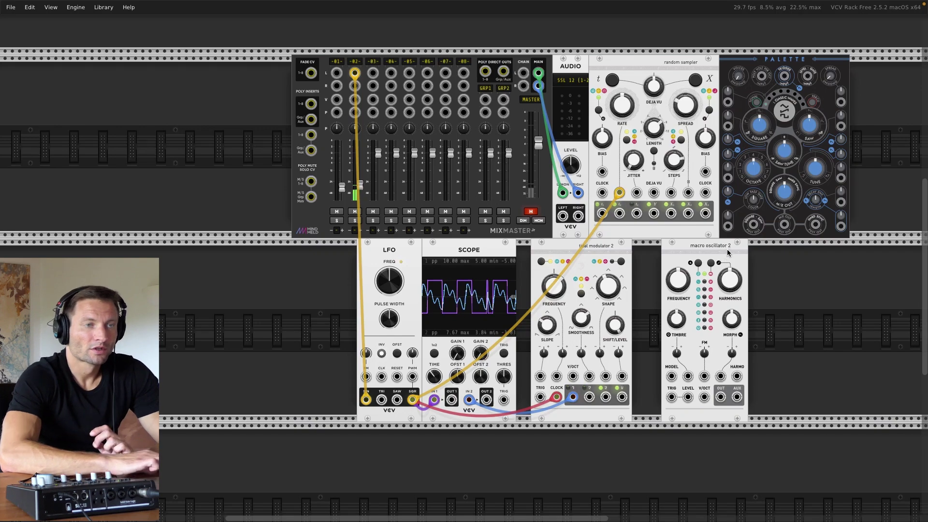
pyautogui.press('BackSpace')
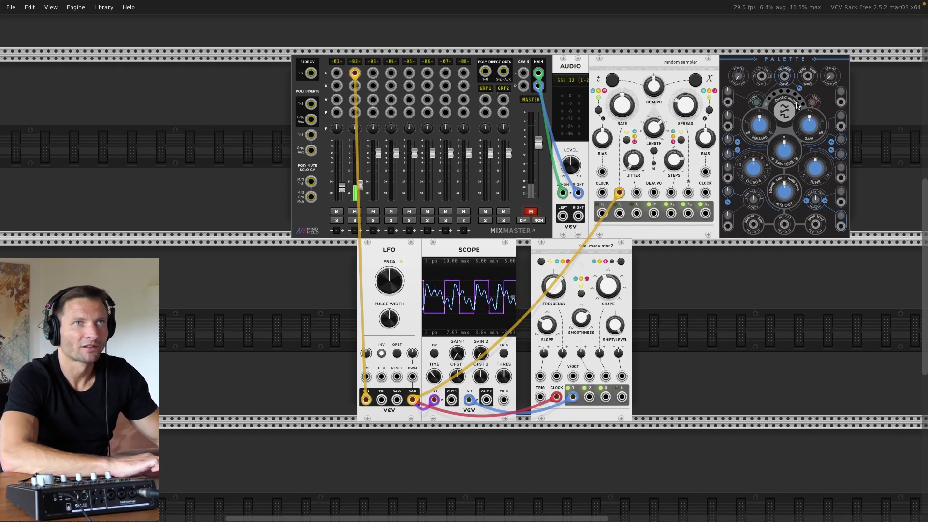
# Step: Patch the random sampler's X₁ output to Palette's volt per octave input and its T₁ output to Palette's trigger input
pyautogui.scroll(3, 796, 106)
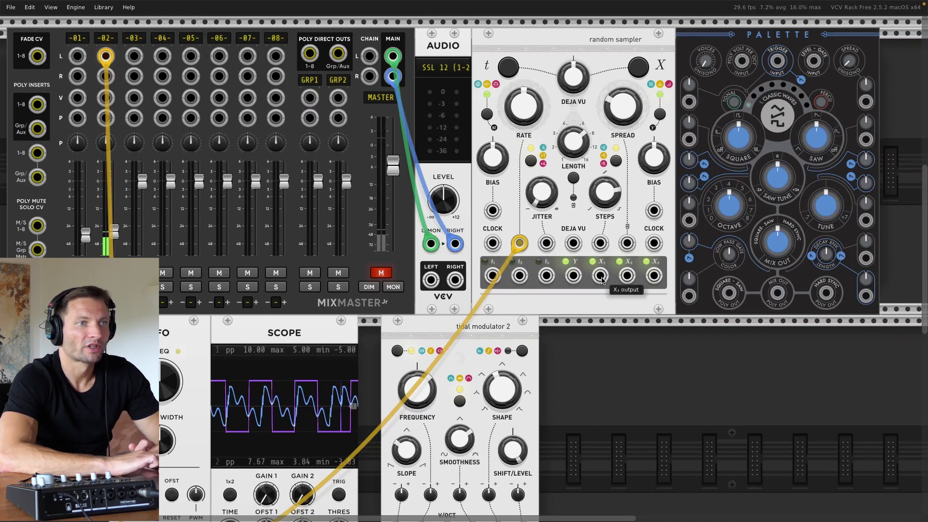
pyautogui.moveTo(600, 281); pyautogui.dragTo(742, 61)
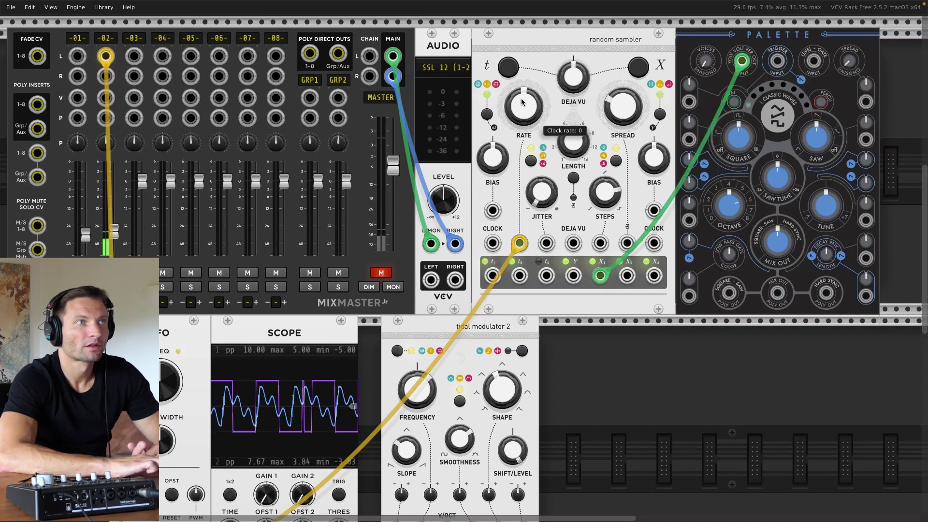
pyautogui.moveTo(521, 102); pyautogui.dragTo(521, 119)
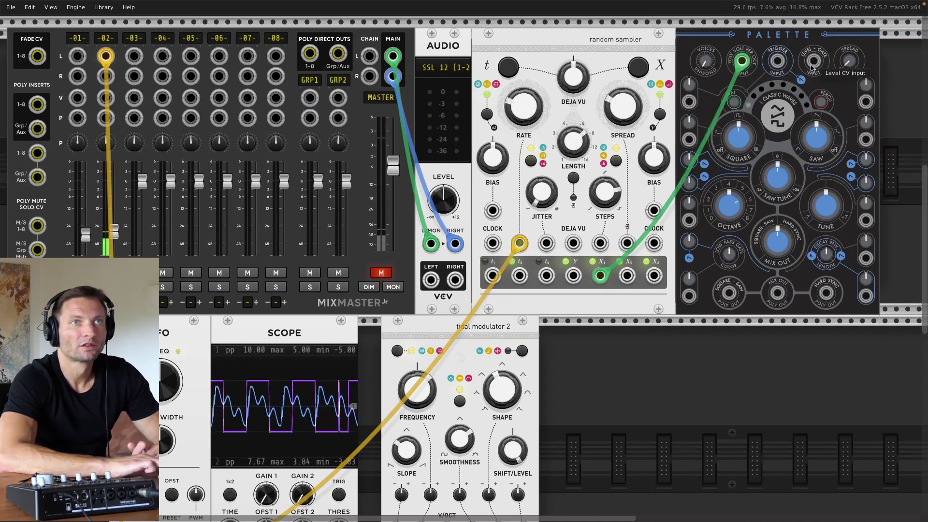
pyautogui.moveTo(778, 61); pyautogui.dragTo(493, 276)
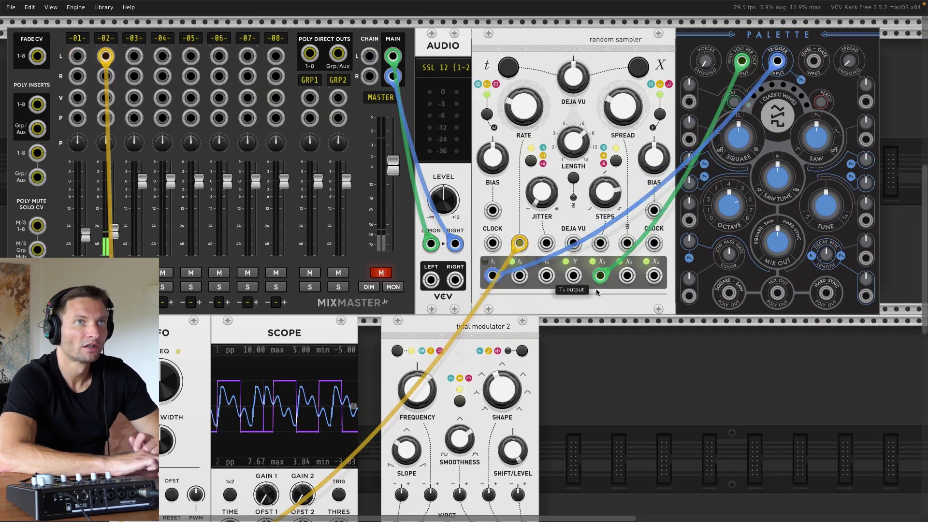
# Step: Unplug the LFO's sine cable from mixer channel 2 and patch Palette's mix output to channel 1's left input
pyautogui.scroll(-1, 674, 321)
pyautogui.scroll(-1, 674, 321)
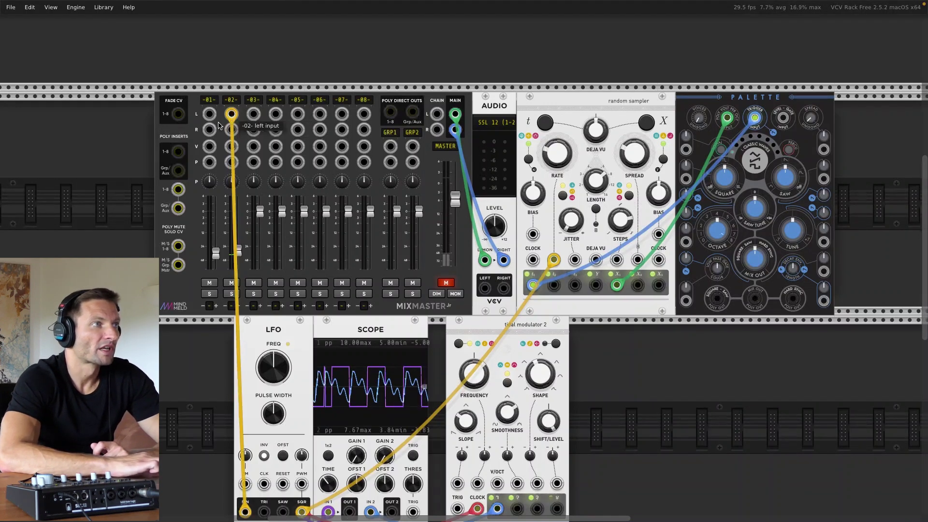
pyautogui.moveTo(232, 114); pyautogui.dragTo(191, 389)
pyautogui.moveTo(209, 114); pyautogui.dragTo(755, 298)
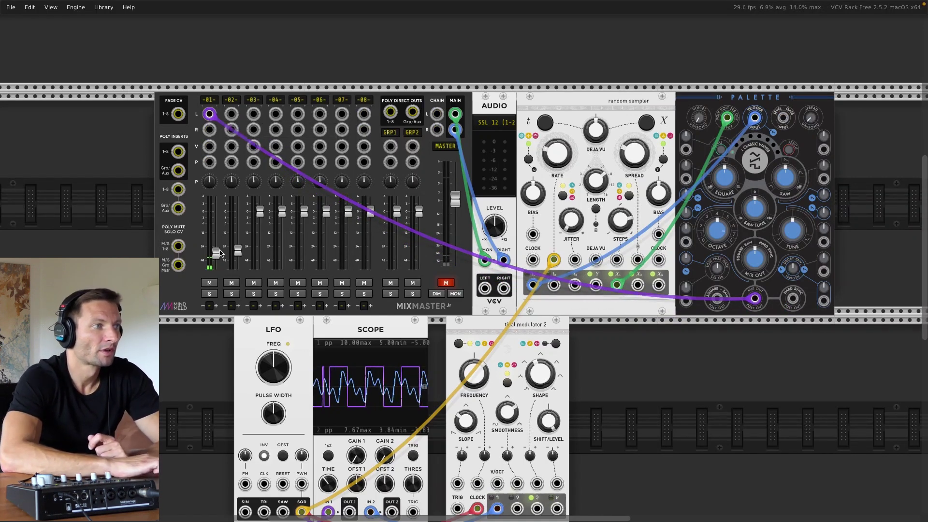
# Step: Unmute the mixer's master with its fader slightly lowered, and raise the channel 1 fader a little
pyautogui.moveTo(218, 259); pyautogui.dragTo(218, 257)
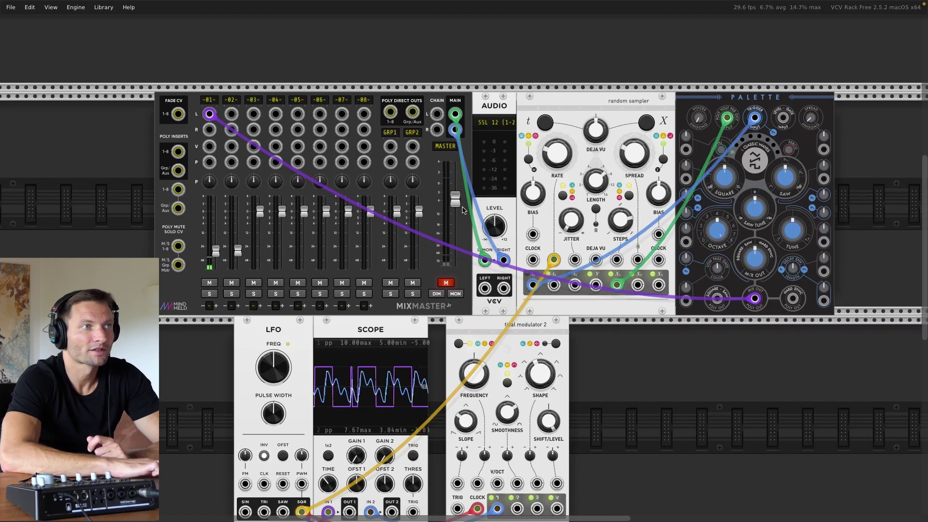
pyautogui.moveTo(454, 199)
pyautogui.mouseDown()
pyautogui.moveTo(455, 225)
pyautogui.moveTo(455, 205)
pyautogui.mouseUp()
pyautogui.click(445, 284)
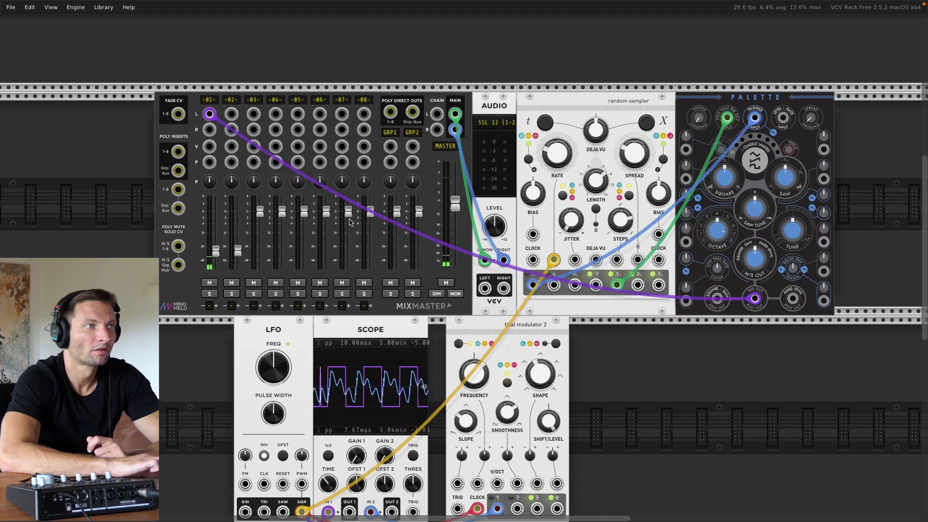
pyautogui.moveTo(215, 251); pyautogui.dragTo(215, 245)
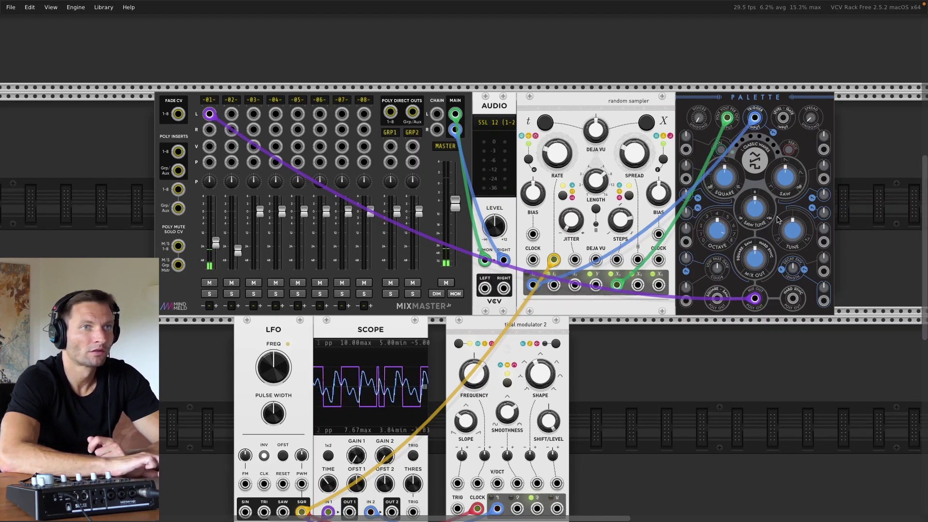
# Step: Set the random sampler's X range to Narrow and lower Palette's octave control
pyautogui.moveTo(724, 234)
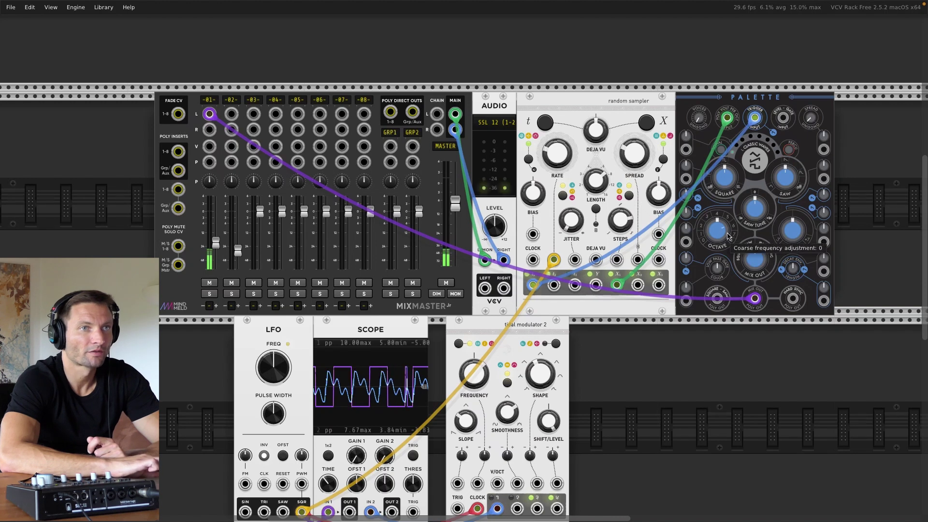
pyautogui.moveTo(665, 200)
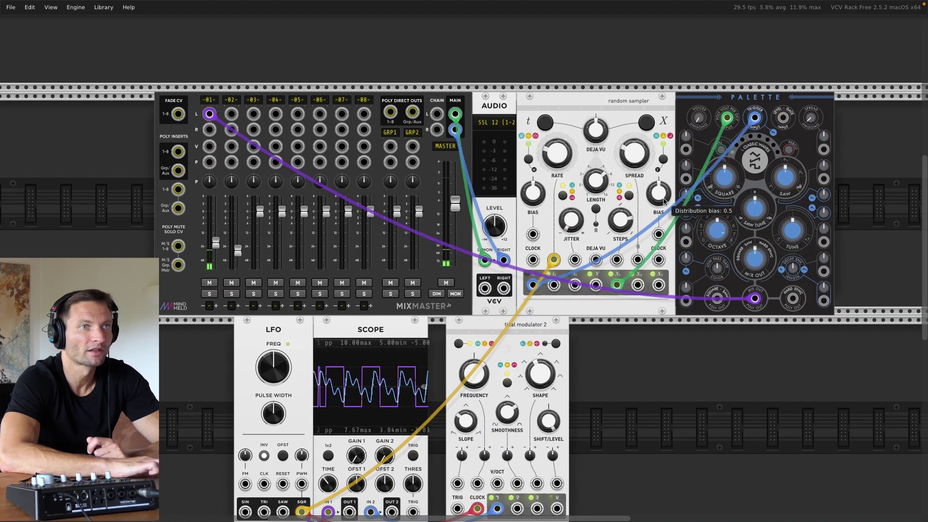
pyautogui.rightClick(638, 182)
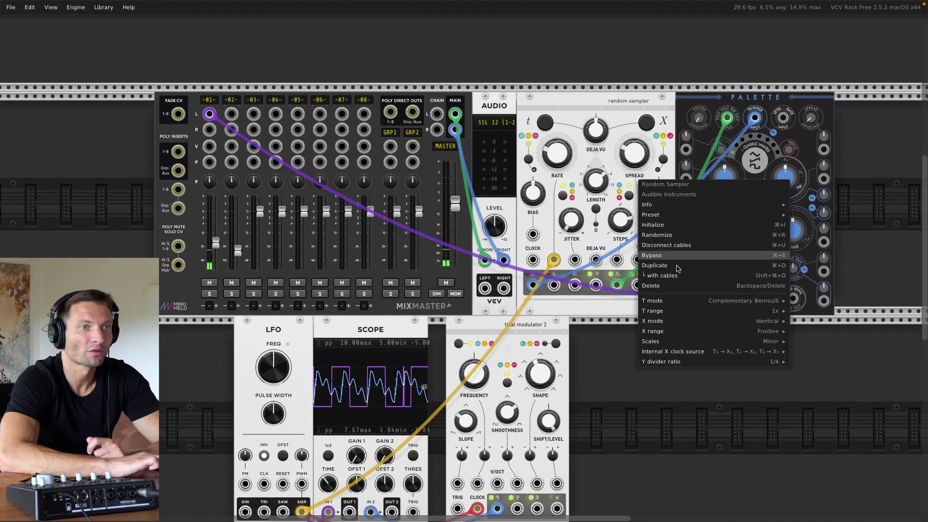
pyautogui.moveTo(711, 332)
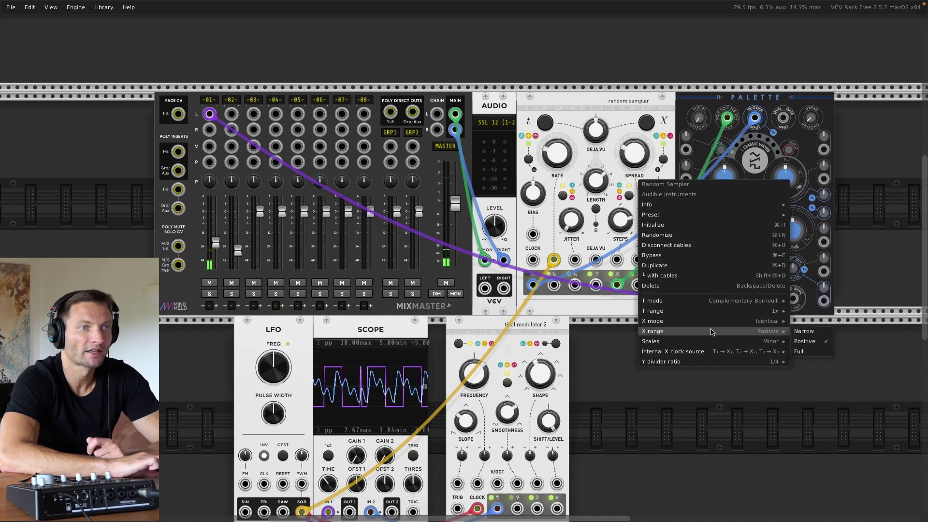
pyautogui.click(799, 332)
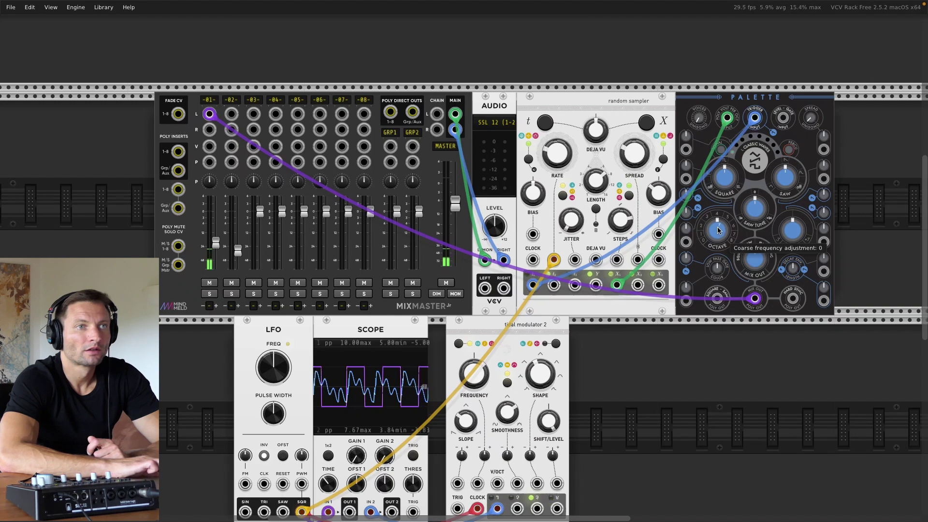
pyautogui.moveTo(719, 231); pyautogui.dragTo(719, 242)
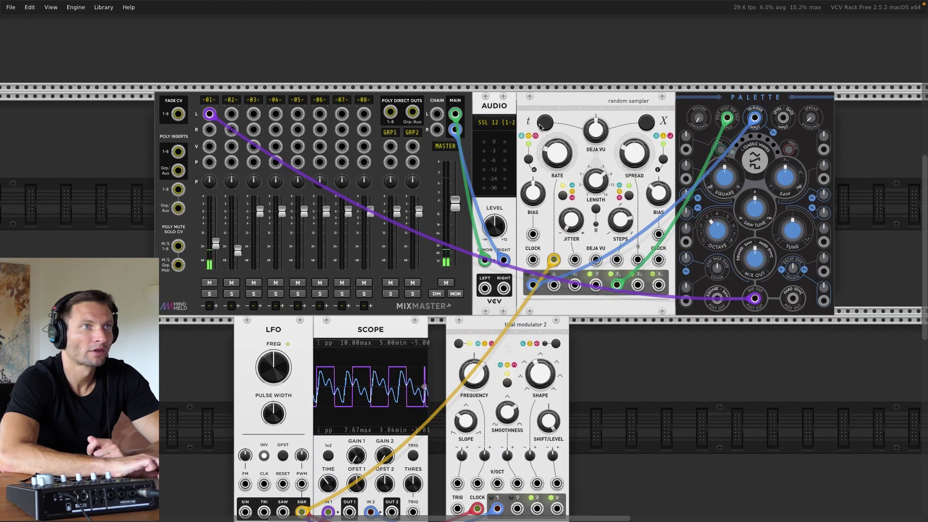
# Step: Enable deja vu for the random sampler's t and X sections, set its probability to about 0.495, and lower the X bias
pyautogui.click(648, 123)
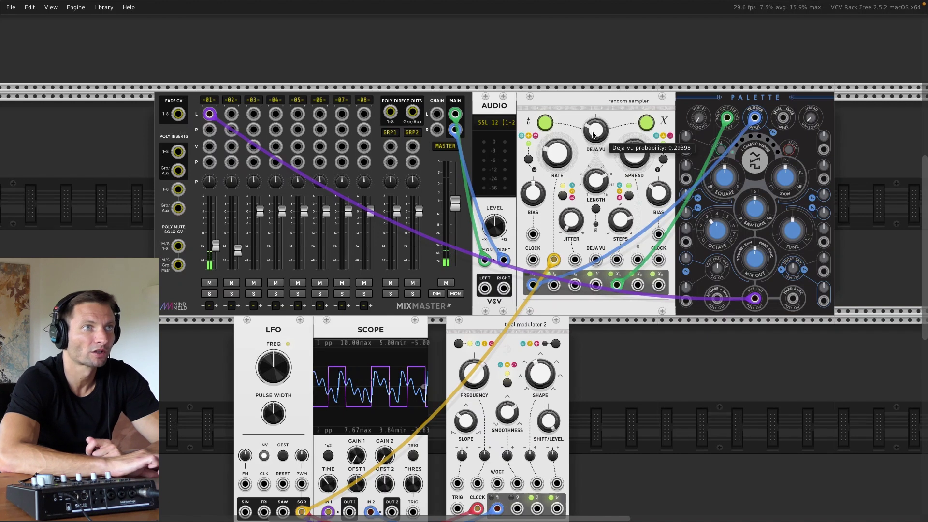
pyautogui.moveTo(593, 135); pyautogui.dragTo(594, 126)
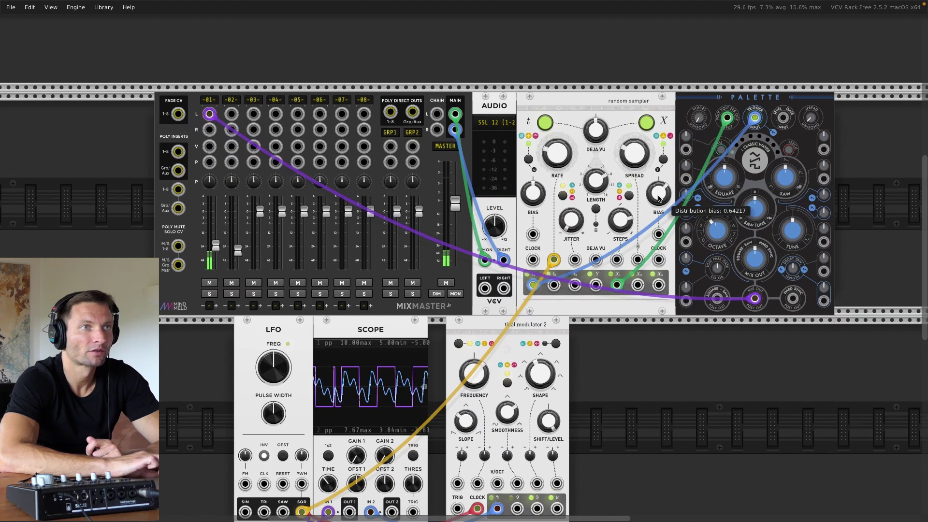
pyautogui.moveTo(659, 198); pyautogui.dragTo(659, 225)
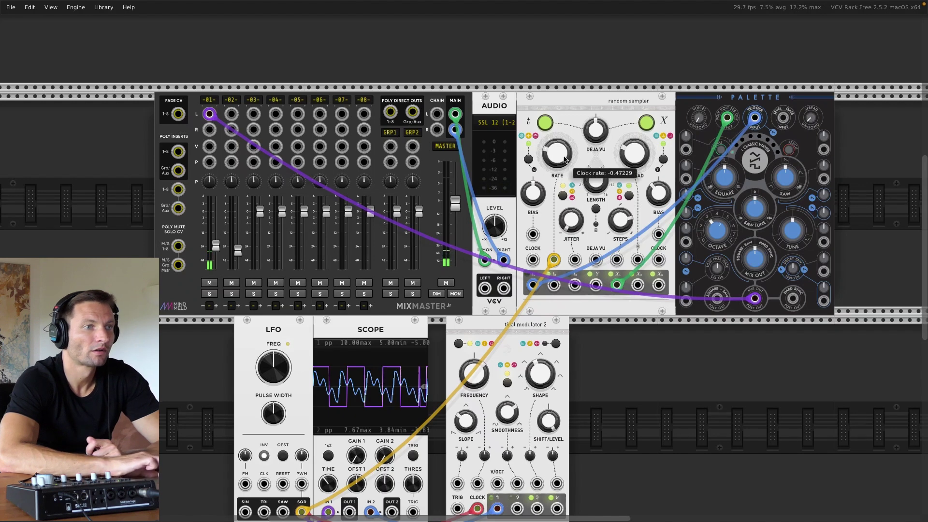
# Step: Slow the LFO to about 0.334 Hz and turn down the random sampler's deja vu probability
pyautogui.scroll(-2, 521, 290)
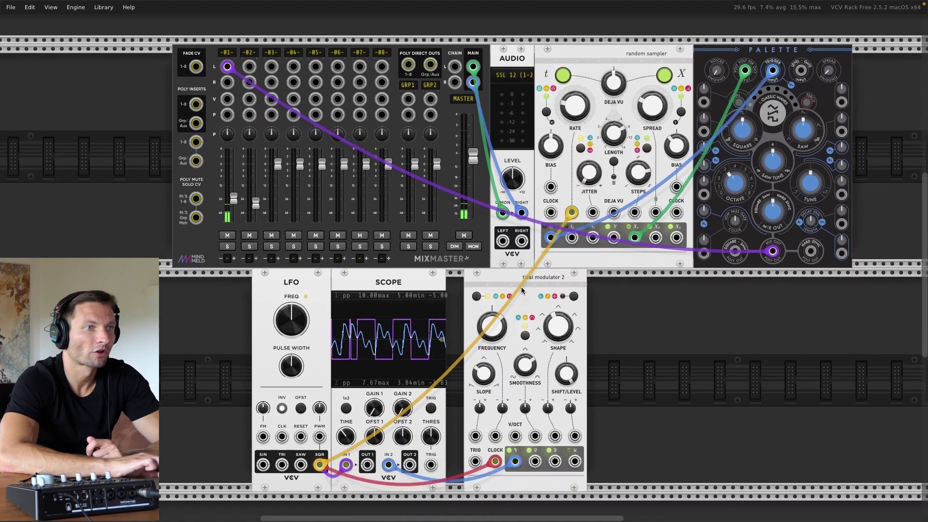
pyautogui.rightClick(294, 321)
pyautogui.click(292, 319)
pyautogui.moveTo(294, 320); pyautogui.dragTo(294, 418)
pyautogui.moveTo(292, 320)
pyautogui.mouseDown()
pyautogui.moveTo(292, 309)
pyautogui.moveTo(292, 330)
pyautogui.mouseUp()
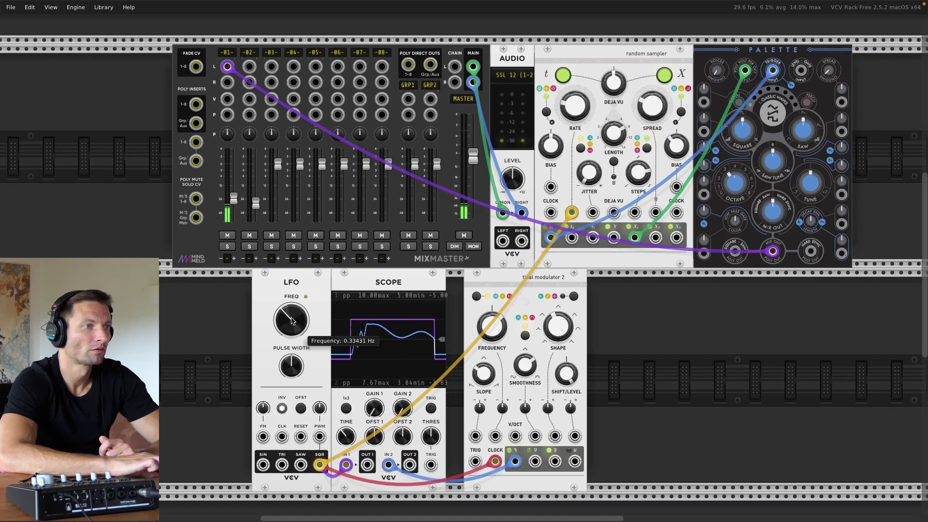
pyautogui.moveTo(616, 87)
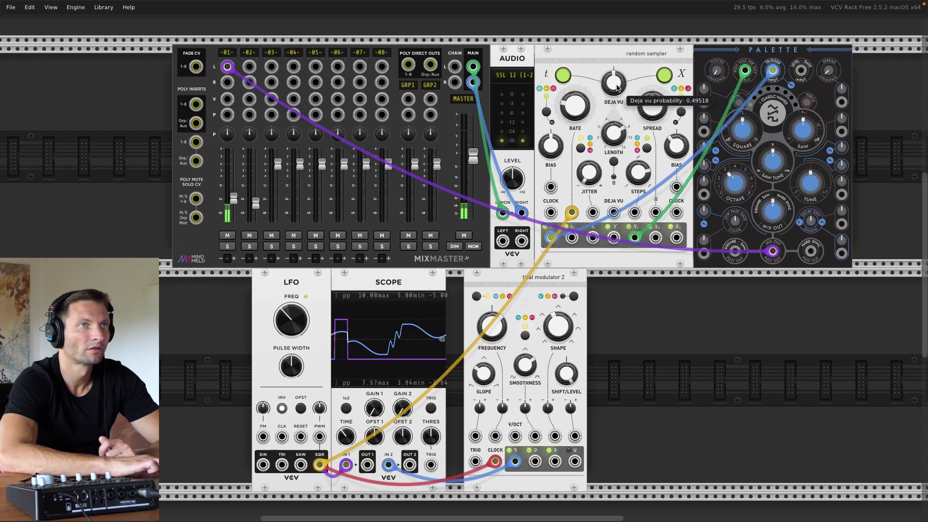
pyautogui.moveTo(617, 87); pyautogui.dragTo(617, 97)
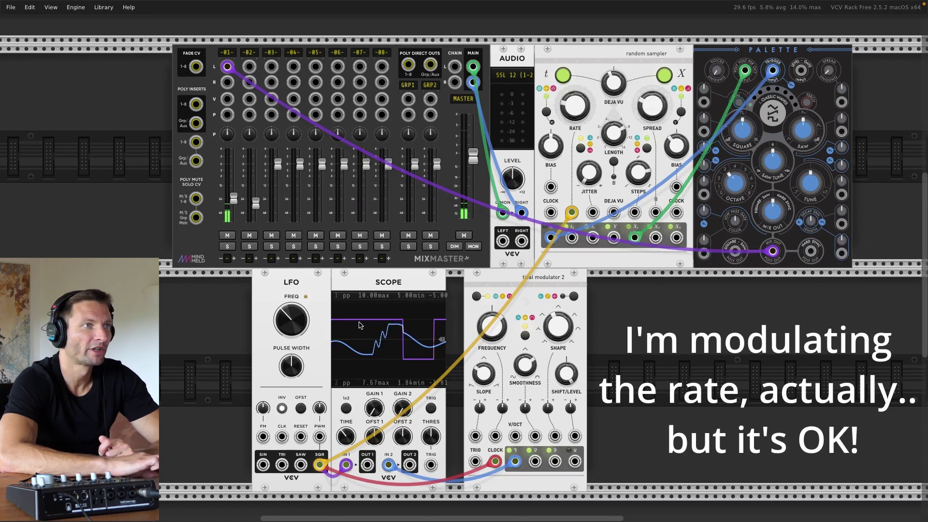
# Step: Adjust Palette's saw tune and saw morph controls and rebalance the mixer's channel 1 fader
pyautogui.moveTo(773, 162); pyautogui.dragTo(772, 155)
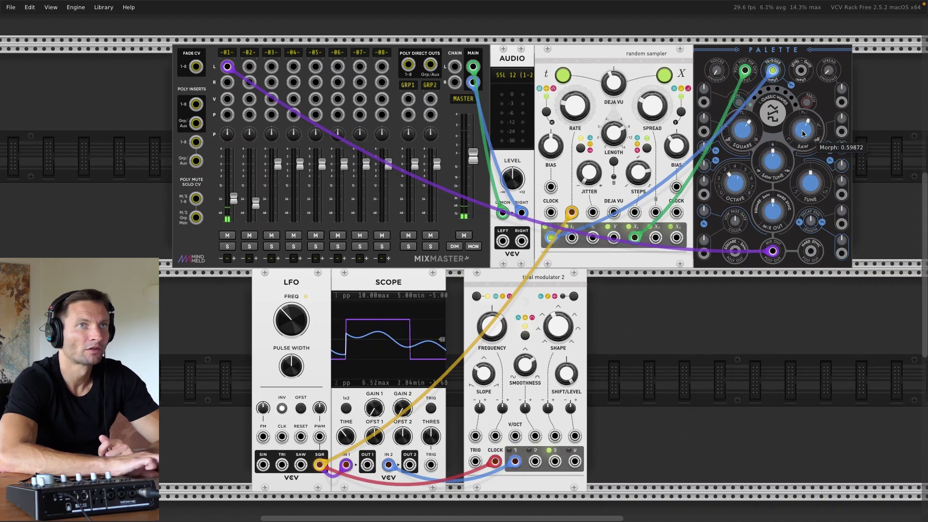
pyautogui.moveTo(233, 199); pyautogui.dragTo(233, 203)
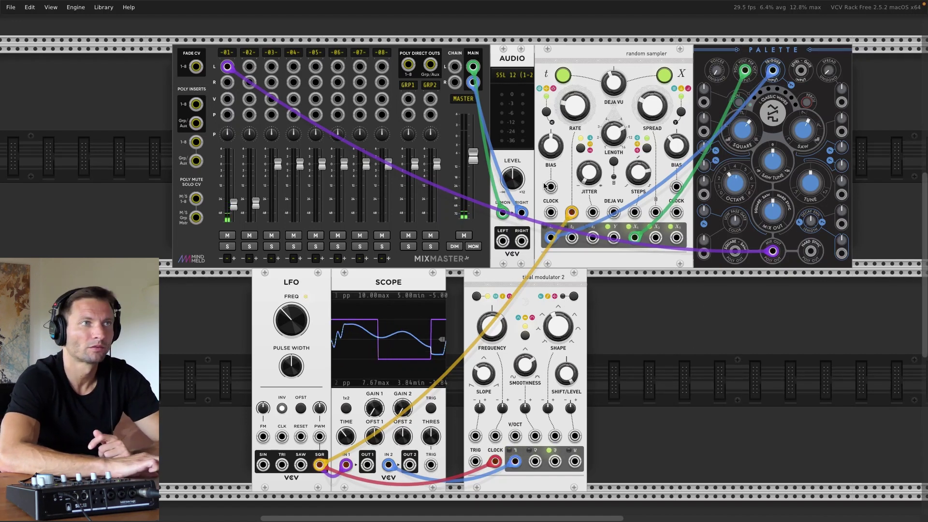
pyautogui.moveTo(804, 133); pyautogui.dragTo(805, 137)
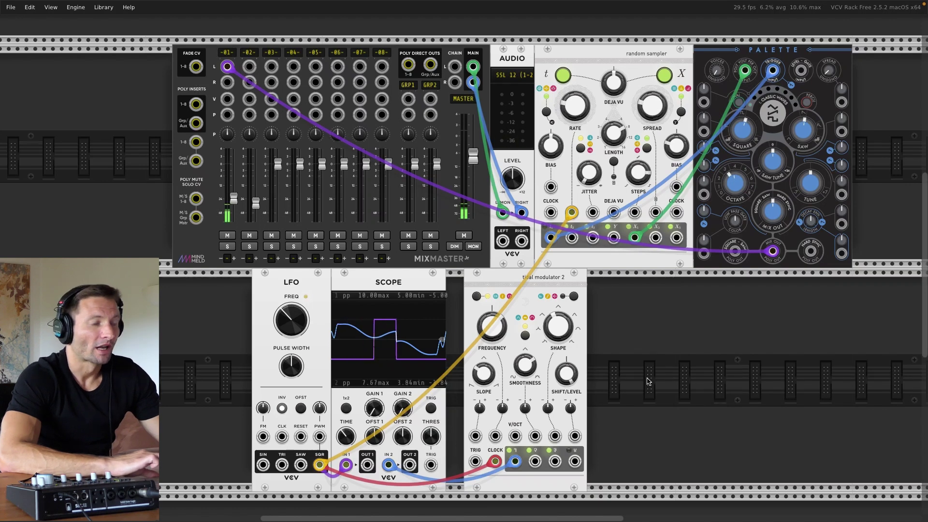
# Step: Move tidal modulator 2 flush against the scope to close the gap between them
pyautogui.scroll(-2, 648, 381)
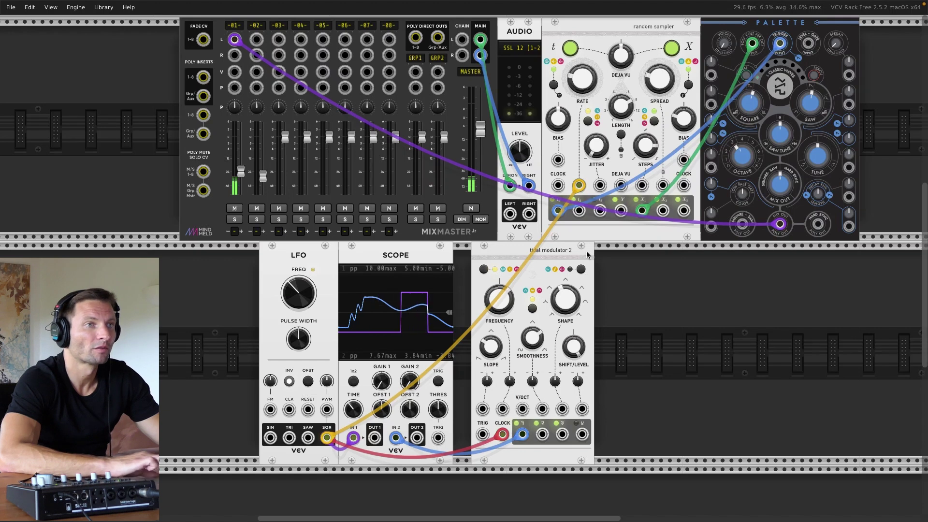
pyautogui.moveTo(583, 255); pyautogui.dragTo(565, 256)
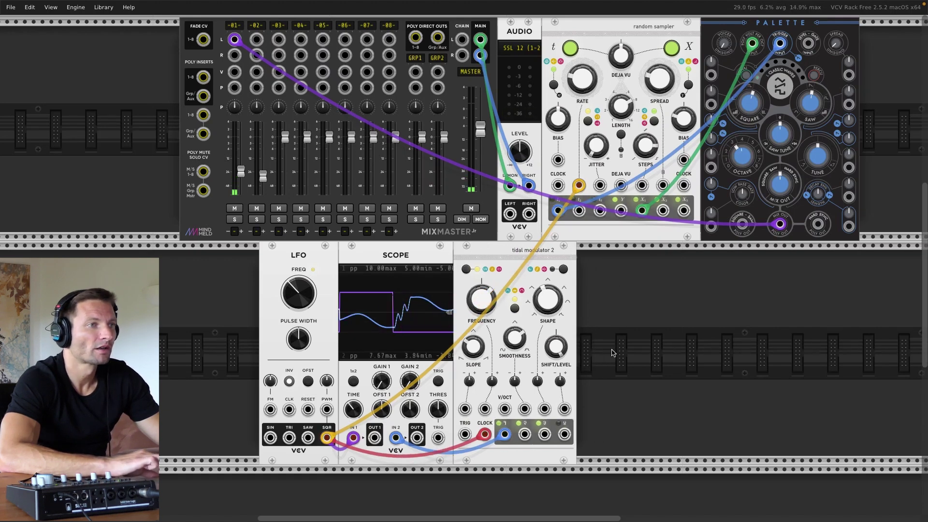
# Step: Clear the module search, filter modules by the Low-frequency oscillator tag, and add Bogaudio's LLFO and 8FO to the rack's lower row
pyautogui.rightClick(668, 342)
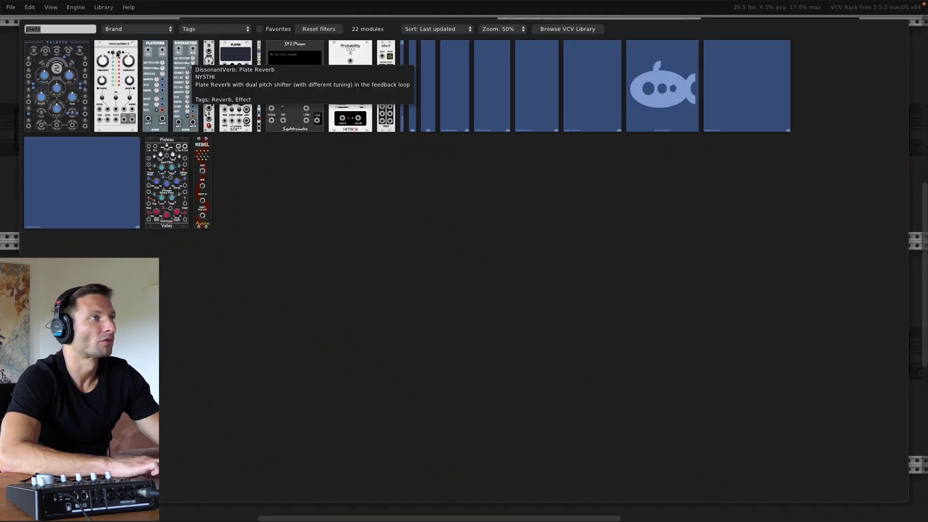
pyautogui.press('BackSpace')
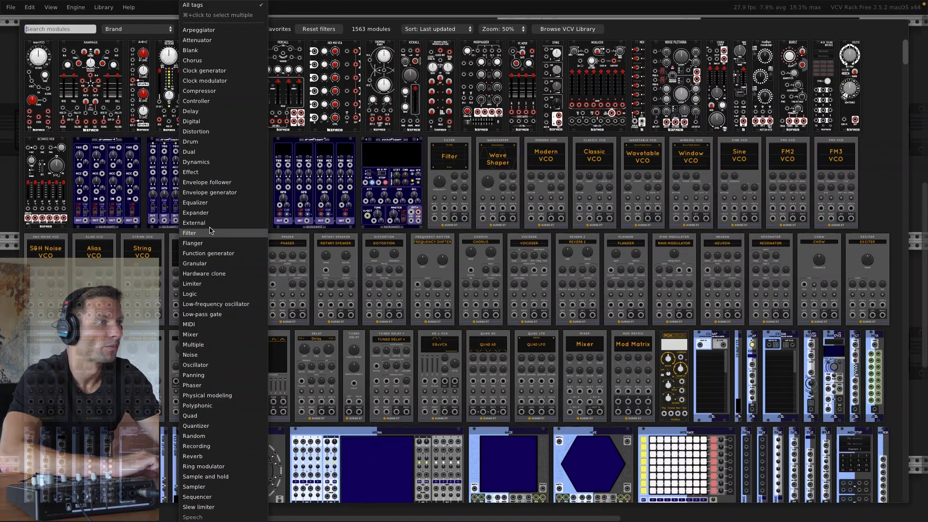
pyautogui.click(208, 304)
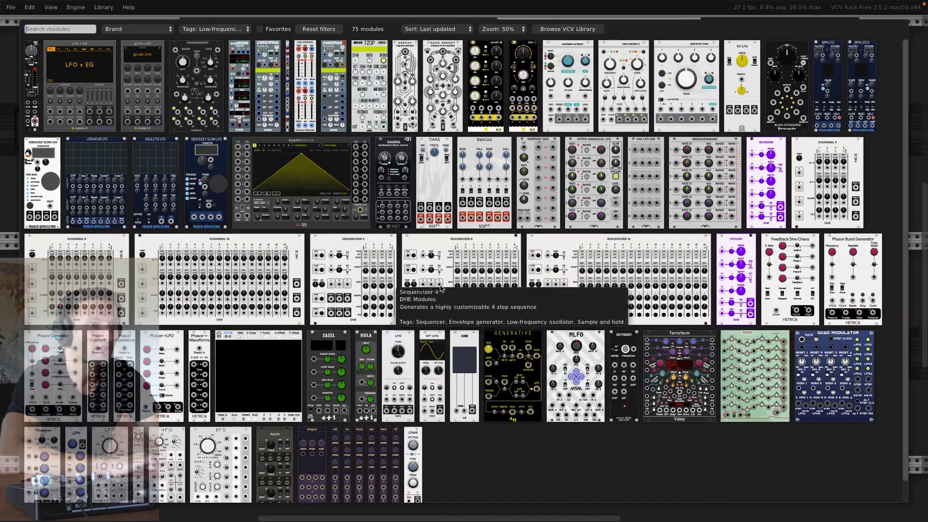
pyautogui.scroll(-1, 491, 411)
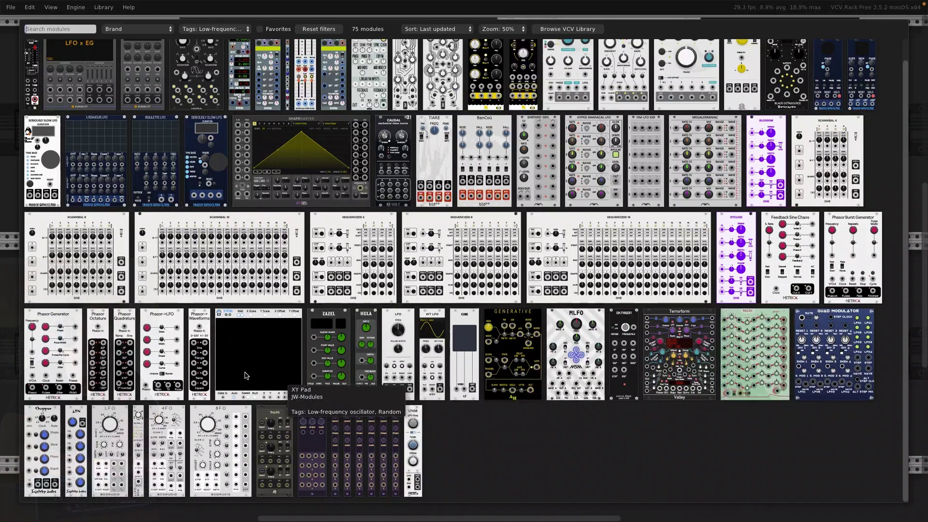
pyautogui.click(140, 413)
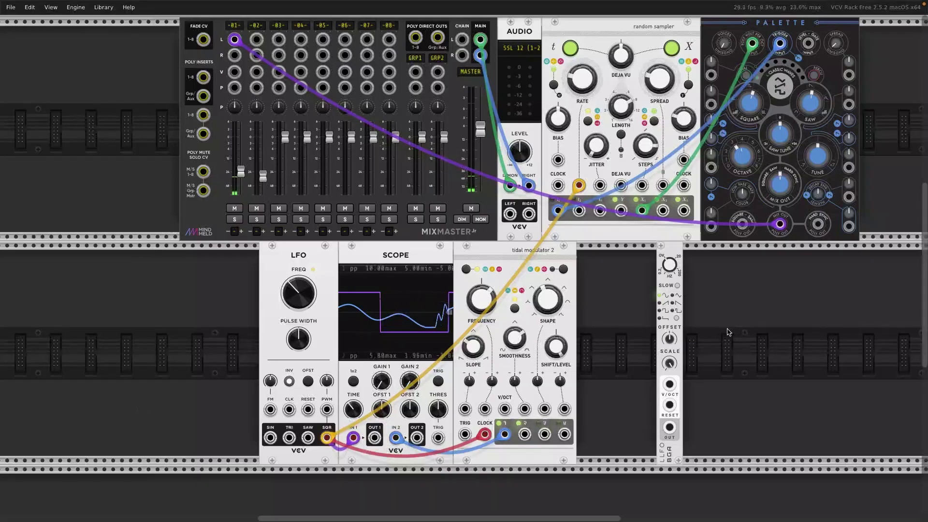
pyautogui.rightClick(725, 353)
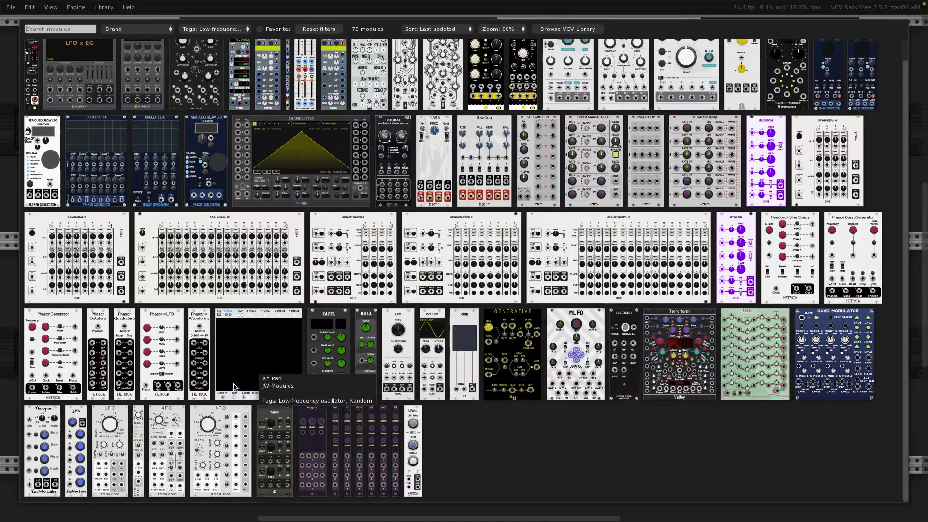
pyautogui.click(214, 417)
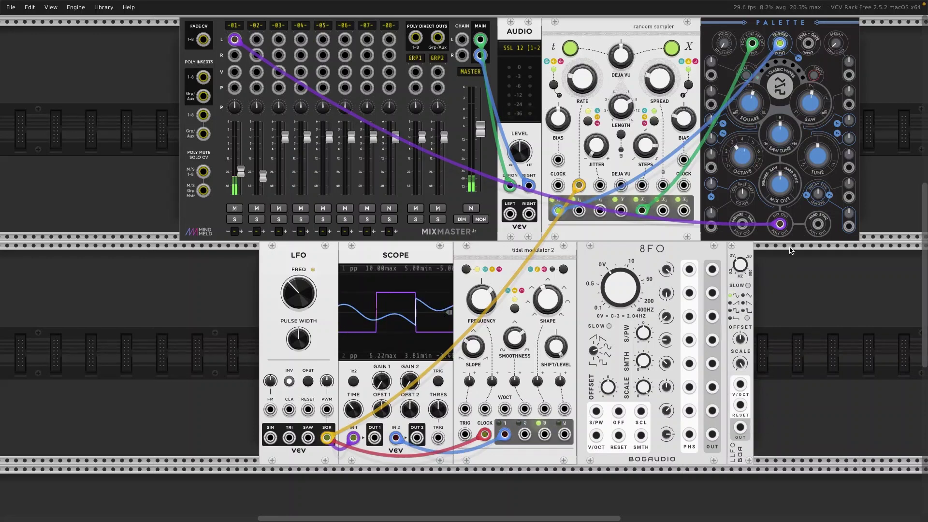
# Step: Spread out tidal modulator 2, 8FO and LLFO along the lower row with gaps between the modules
pyautogui.moveTo(796, 282); pyautogui.dragTo(542, 303)
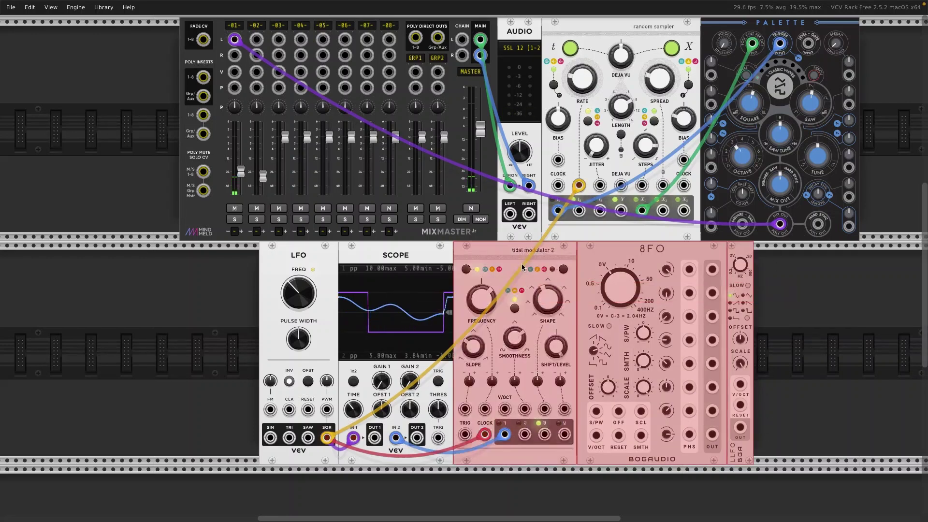
pyautogui.moveTo(599, 261); pyautogui.dragTo(626, 262)
pyautogui.click(801, 320)
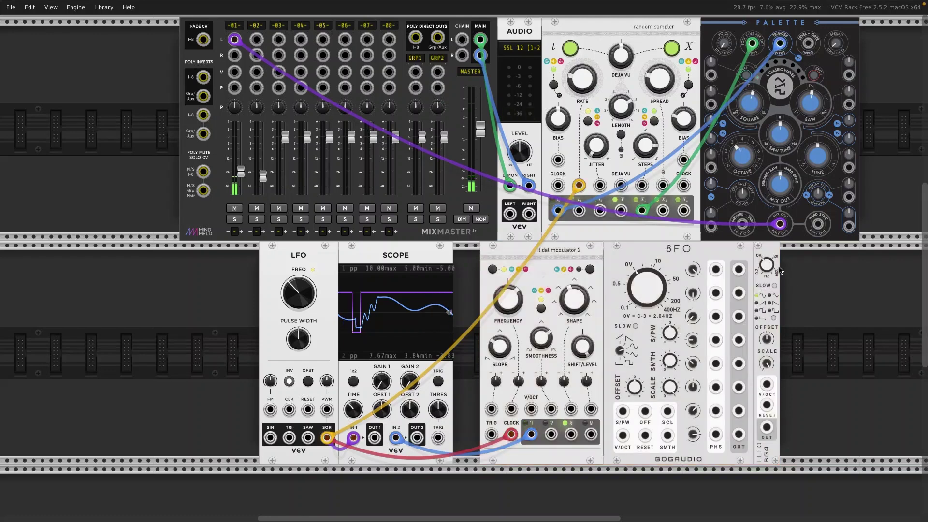
pyautogui.moveTo(769, 251); pyautogui.dragTo(805, 251)
pyautogui.moveTo(685, 250); pyautogui.dragTo(703, 249)
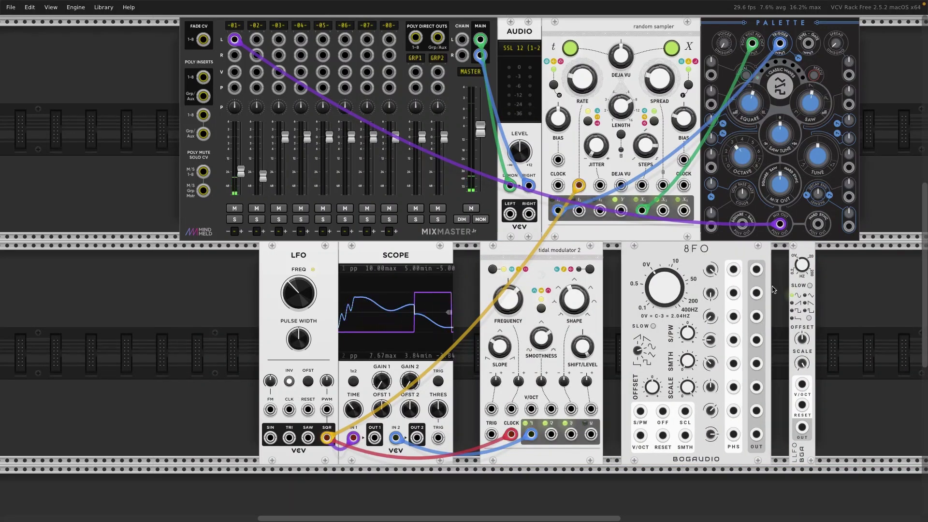
# Step: Patch the LLFO's signal output into Palette's Timbre CV input
pyautogui.moveTo(802, 266)
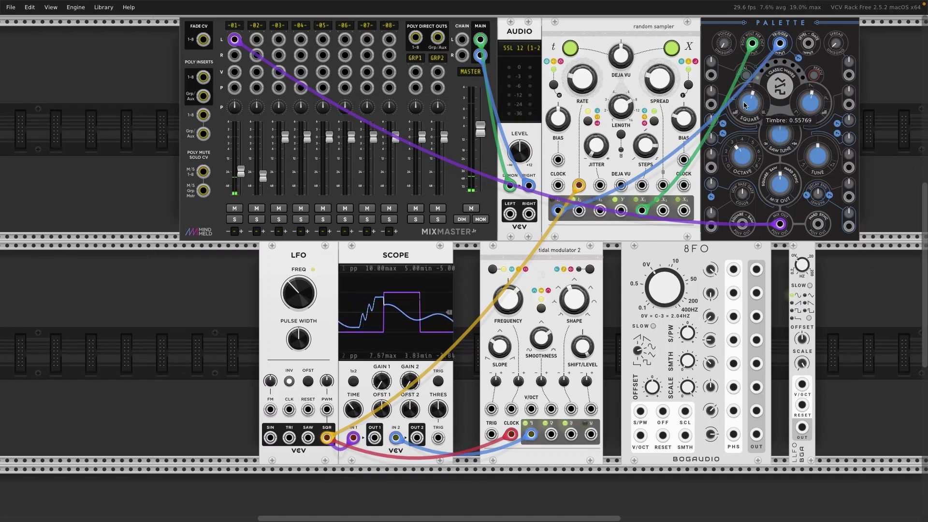
pyautogui.moveTo(745, 105)
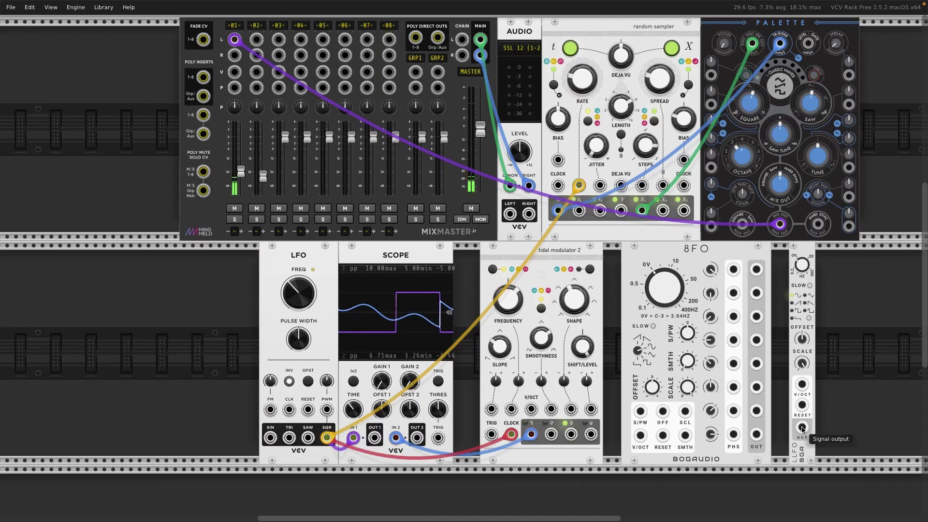
pyautogui.moveTo(802, 428)
pyautogui.mouseDown()
pyautogui.moveTo(749, 145)
pyautogui.moveTo(714, 140)
pyautogui.moveTo(711, 82)
pyautogui.moveTo(714, 95)
pyautogui.mouseUp()
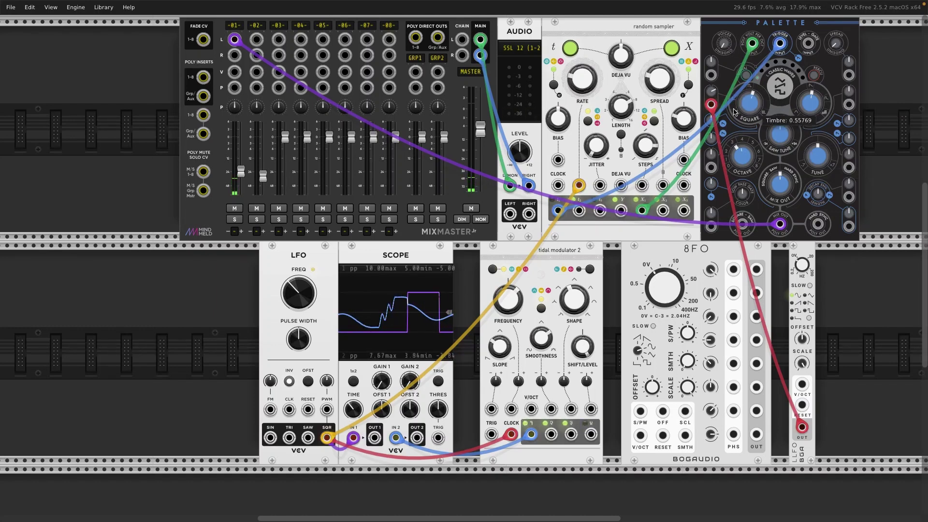
pyautogui.moveTo(712, 107)
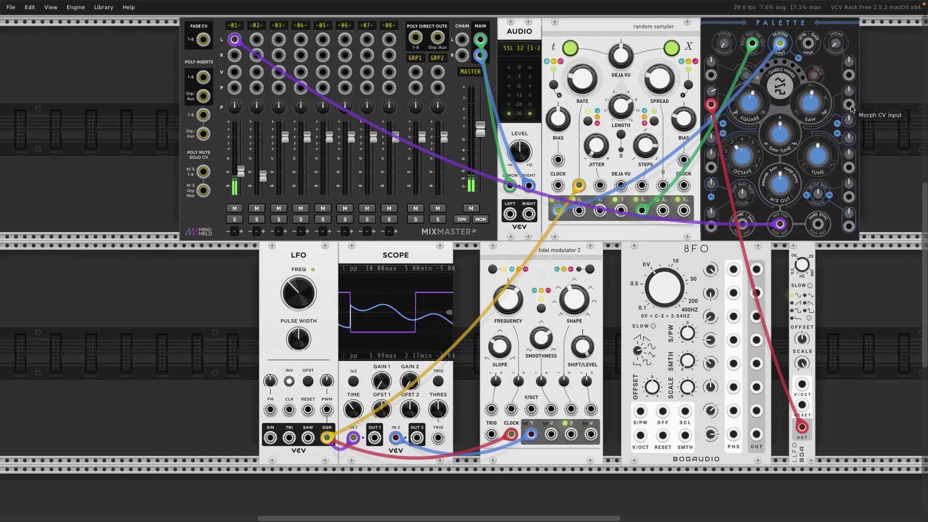
pyautogui.moveTo(849, 104); pyautogui.dragTo(839, 325)
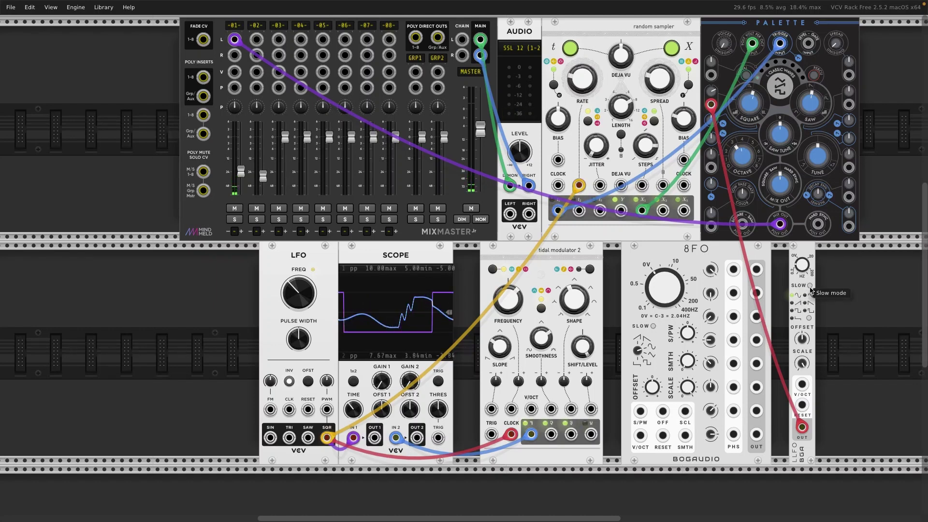
# Step: Lower the LLFO's frequency and enable its slow mode for a rate of about 0.004 Hz
pyautogui.moveTo(802, 264); pyautogui.dragTo(801, 278)
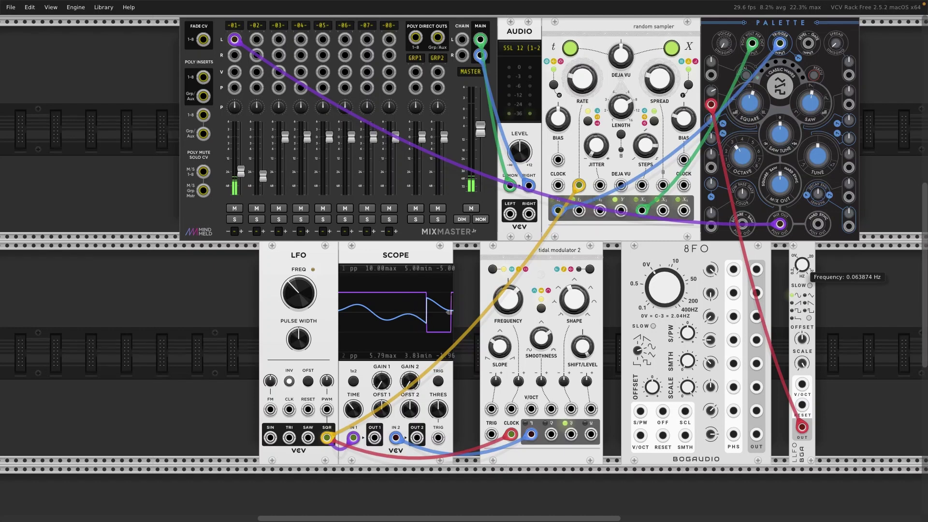
pyautogui.click(810, 285)
pyautogui.moveTo(805, 269)
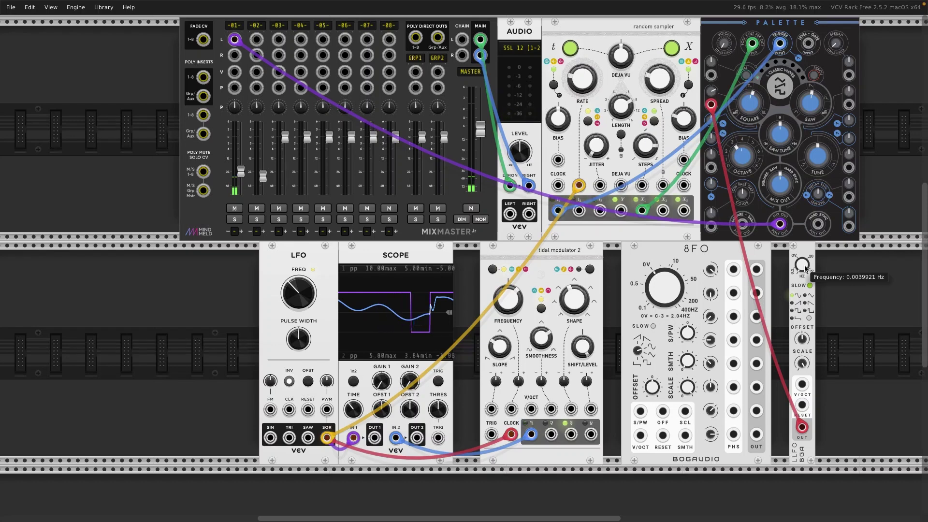
pyautogui.moveTo(805, 269); pyautogui.dragTo(804, 269)
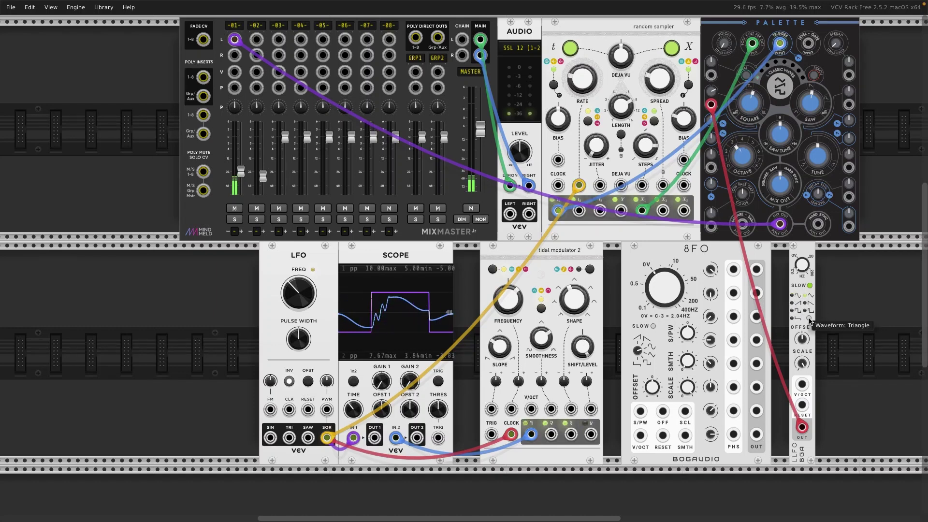
# Step: Cycle the LLFO's waveform through ramp up and pulse and back to sine
pyautogui.click(810, 320)
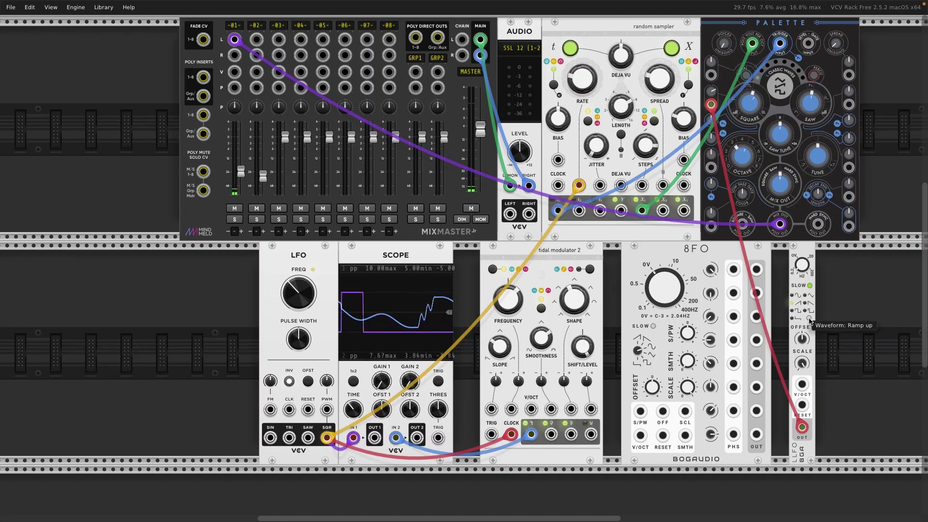
pyautogui.click(810, 320)
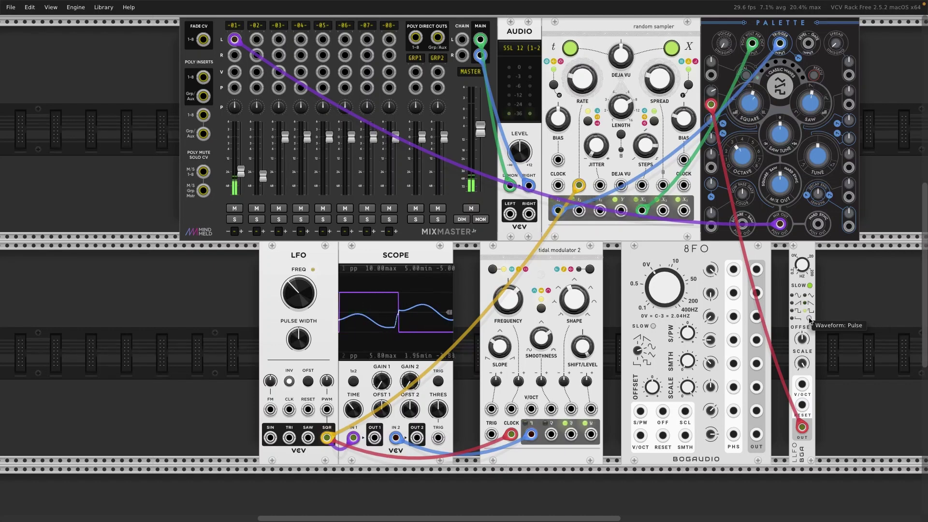
pyautogui.click(810, 320)
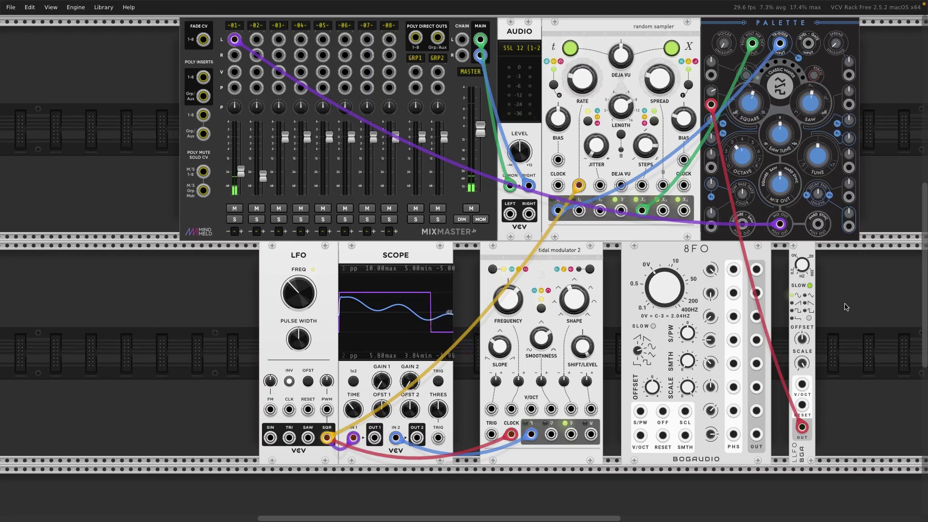
# Step: Replace the LFO square signal on the scope's channel 1 input with the LLFO's output and fine-tune the LLFO's frequency
pyautogui.hscroll(3, 830, 357)
pyautogui.scroll(-1, 830, 358)
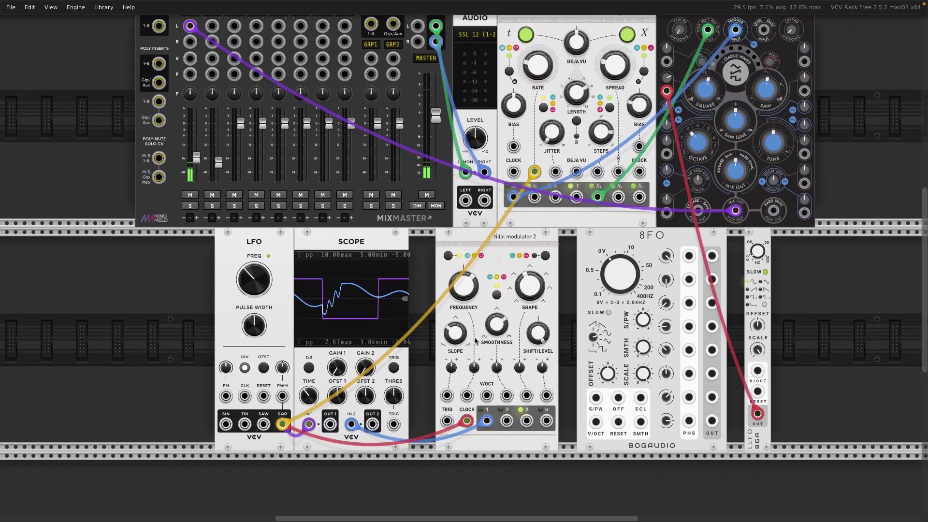
pyautogui.moveTo(311, 425); pyautogui.dragTo(320, 466)
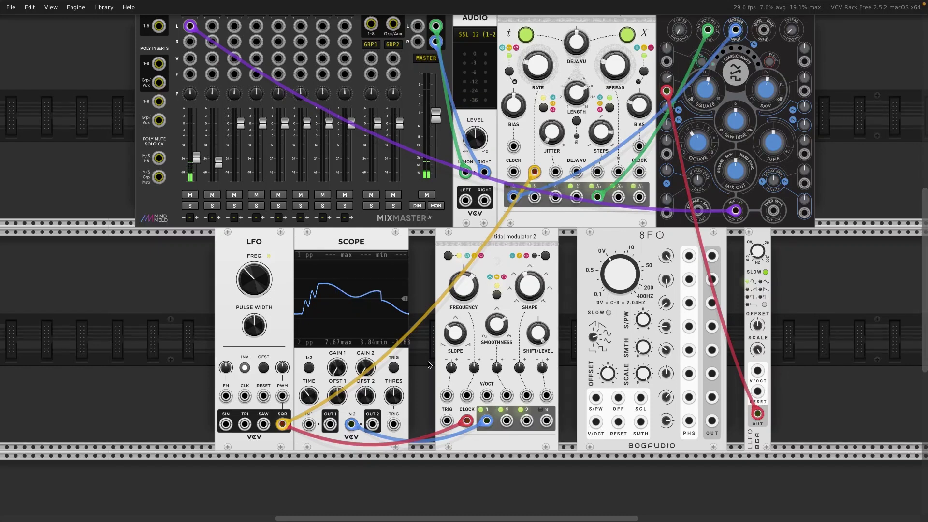
pyautogui.moveTo(308, 425); pyautogui.dragTo(757, 414)
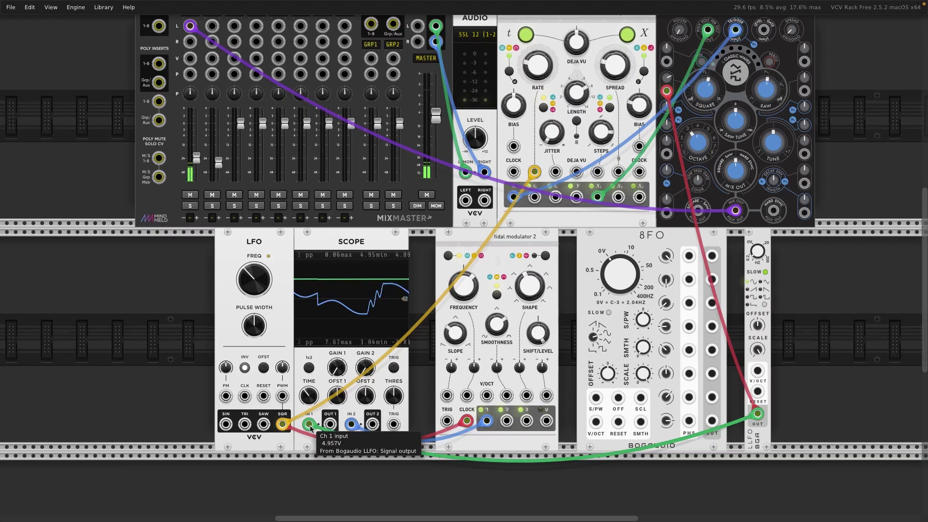
pyautogui.moveTo(755, 252)
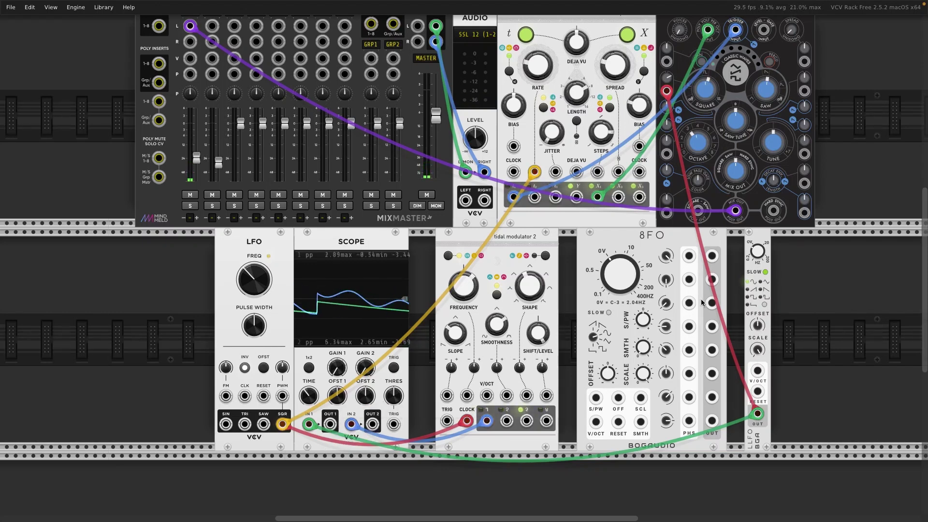
pyautogui.moveTo(758, 251); pyautogui.dragTo(759, 250)
# Step: Try the LLFO's offset at about 3.14 V and bring it back to about 0.23 V
pyautogui.moveTo(758, 329)
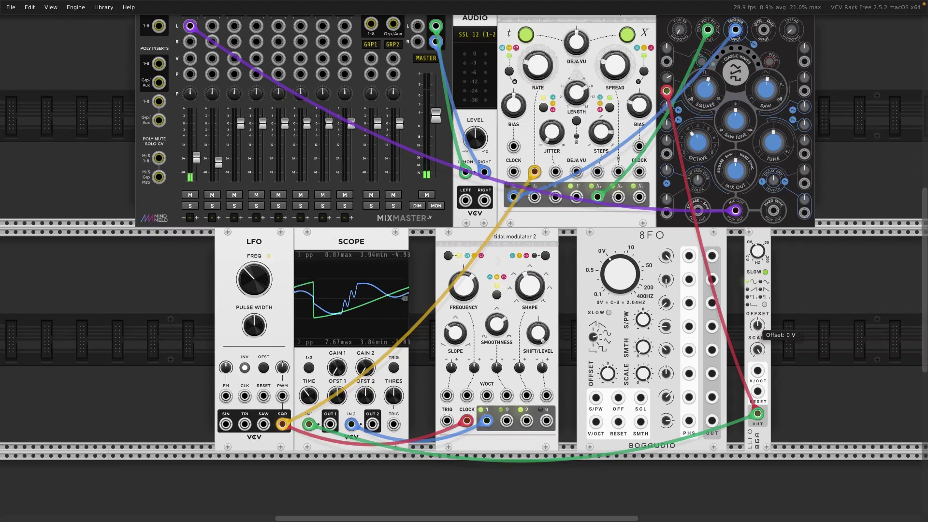
pyautogui.moveTo(758, 329)
pyautogui.mouseDown()
pyautogui.moveTo(758, 344)
pyautogui.moveTo(759, 299)
pyautogui.mouseUp()
pyautogui.moveTo(759, 334); pyautogui.dragTo(759, 357)
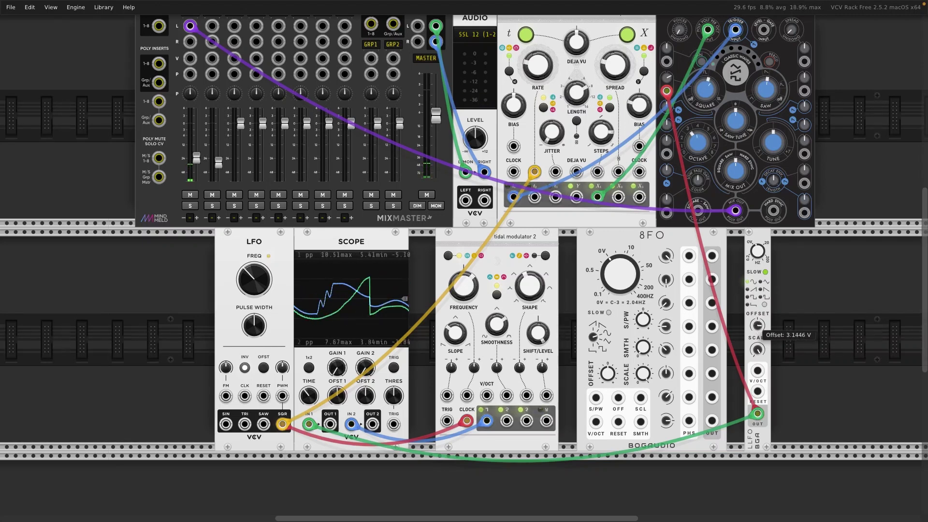
pyautogui.moveTo(759, 309); pyautogui.dragTo(759, 333)
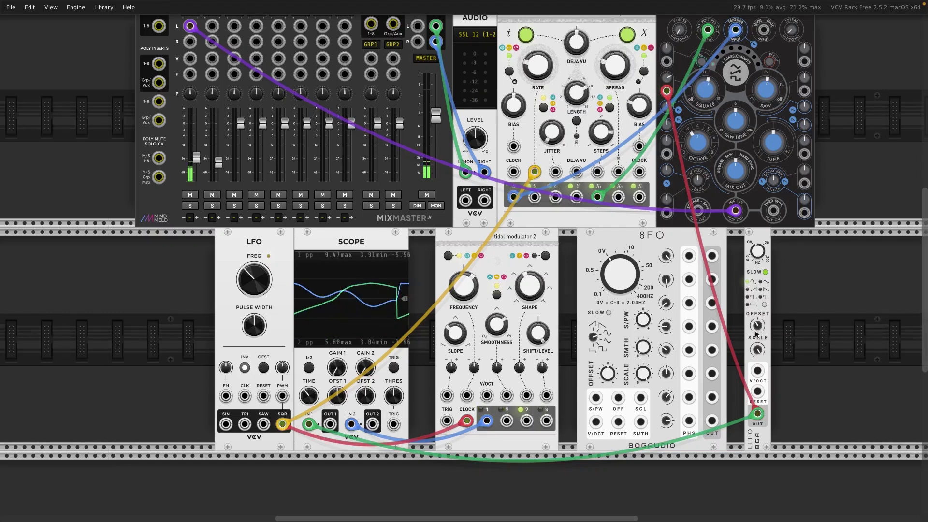
pyautogui.moveTo(758, 328)
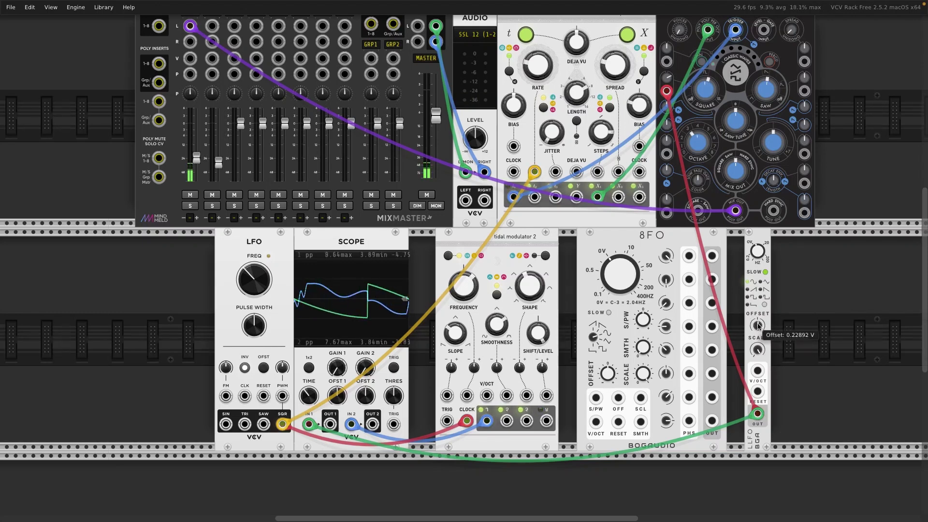
# Step: Raise the LLFO's offset to shift its waveform into the positive range and reduce its scale
pyautogui.moveTo(758, 326); pyautogui.dragTo(757, 300)
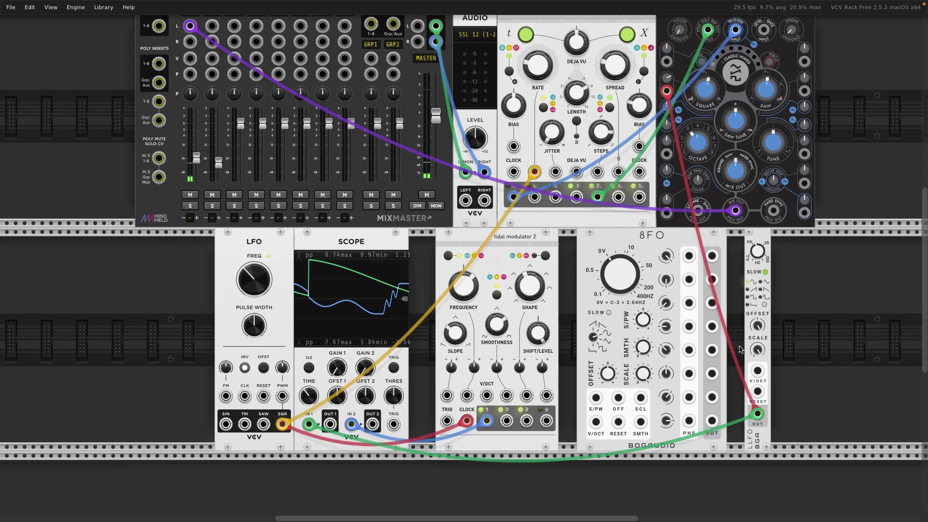
pyautogui.moveTo(758, 351)
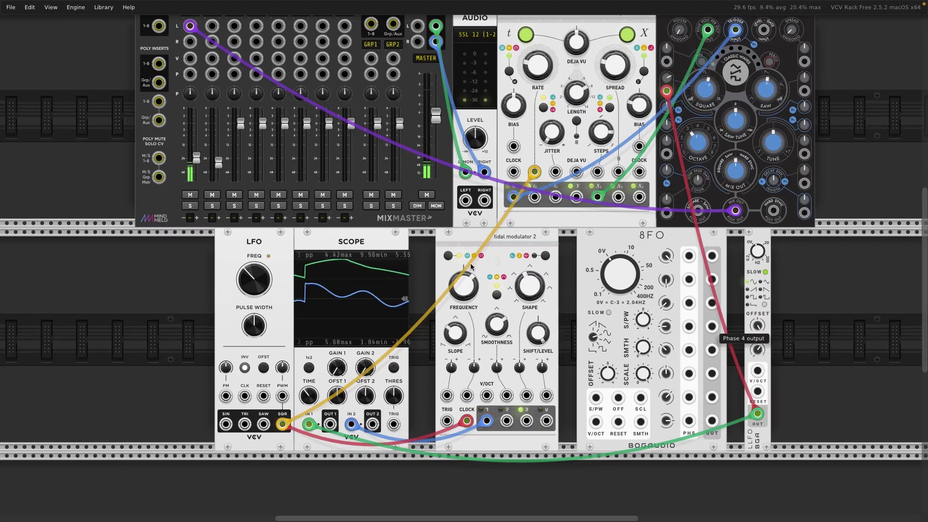
pyautogui.moveTo(756, 347); pyautogui.dragTo(757, 353)
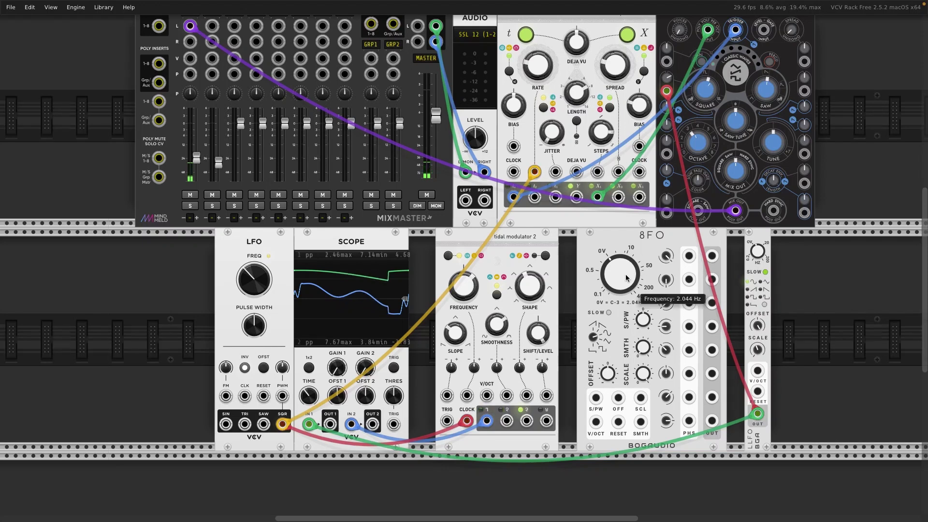
# Step: Patch 8FO's Phase 7 output into Palette's Morph CV input and slow 8FO down with slow mode enabled
pyautogui.moveTo(592, 341); pyautogui.dragTo(591, 335)
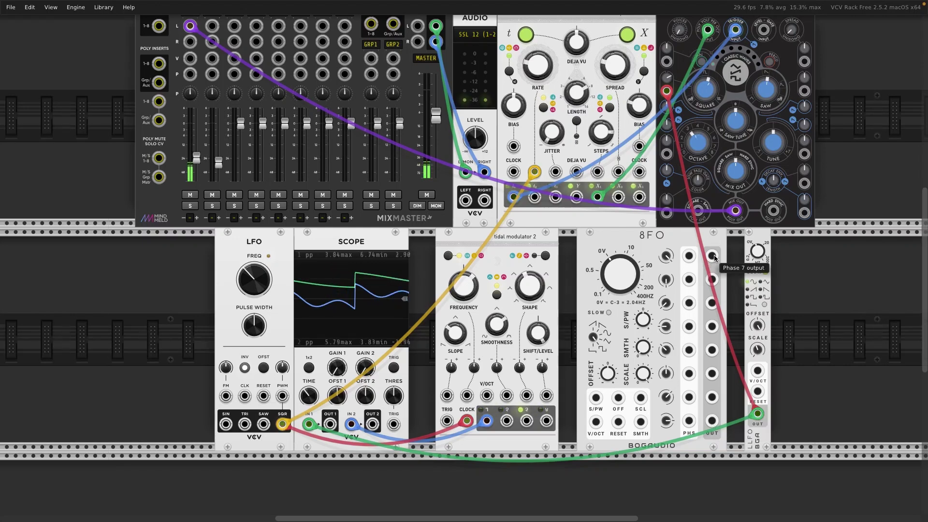
pyautogui.moveTo(714, 257); pyautogui.dragTo(804, 90)
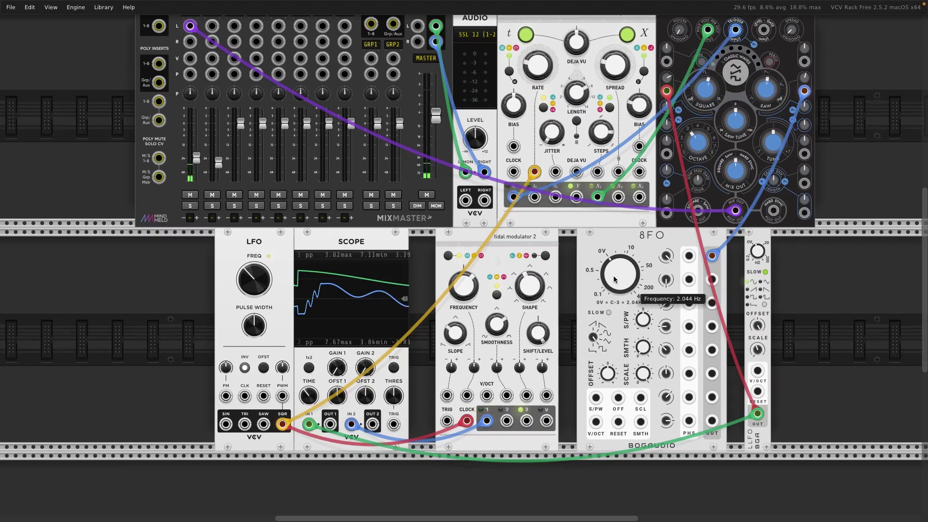
pyautogui.moveTo(614, 278); pyautogui.dragTo(615, 316)
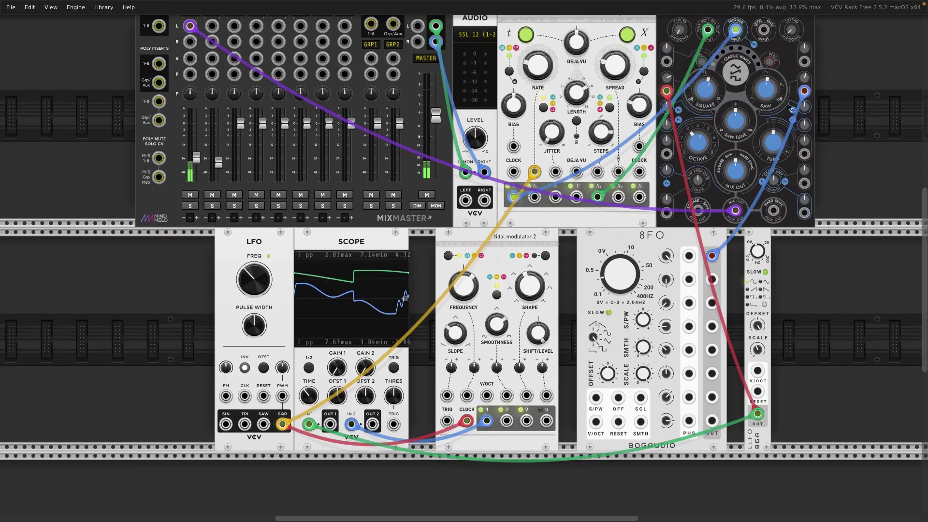
# Step: Adjust the amount of 8FO modulation reaching Palette's morph by setting the Morph CV to about 0.43
pyautogui.moveTo(806, 81); pyautogui.dragTo(806, 76)
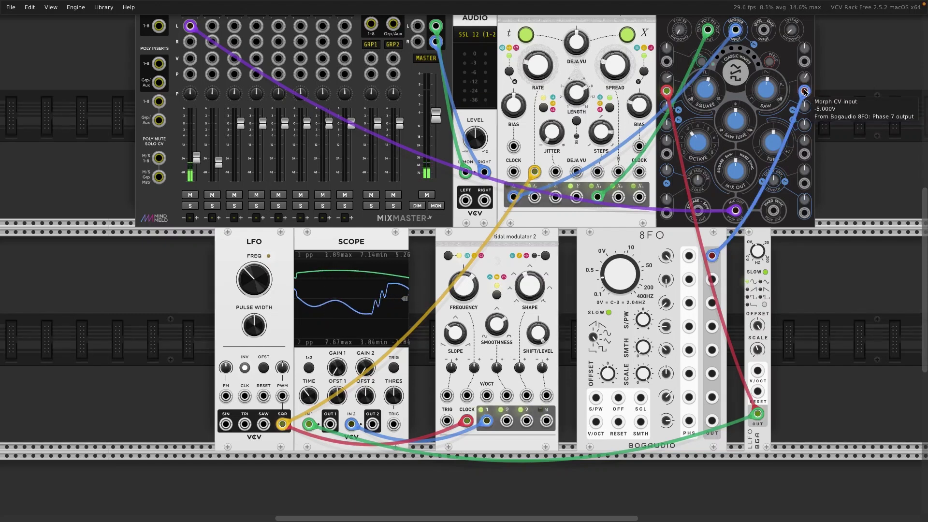
pyautogui.moveTo(805, 77); pyautogui.dragTo(766, 89)
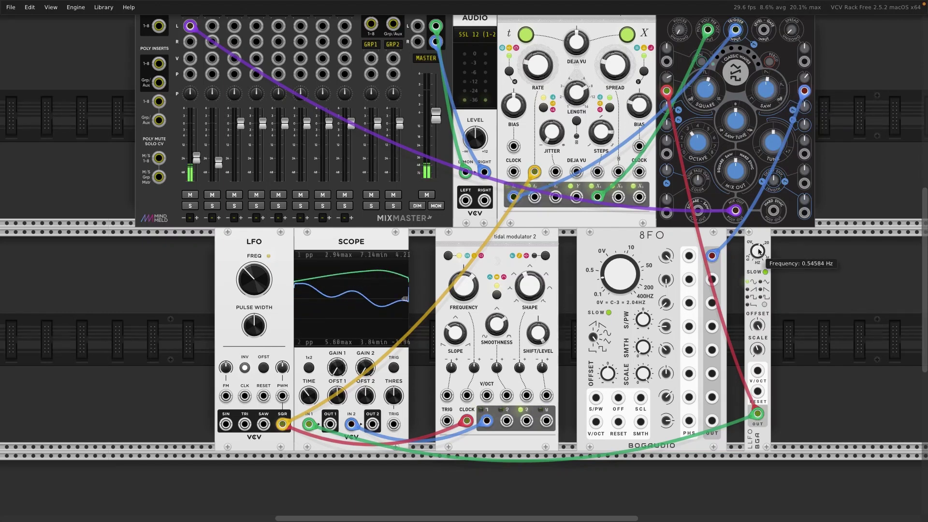
pyautogui.moveTo(805, 91)
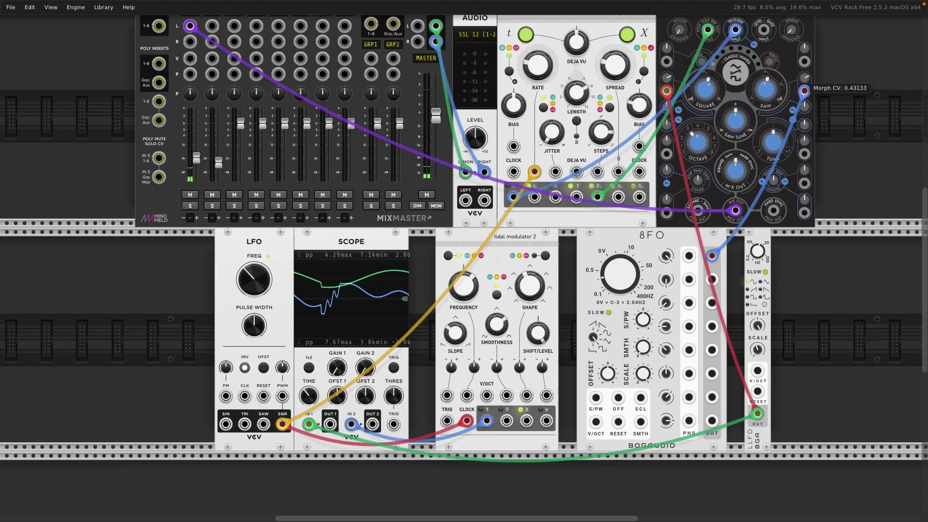
pyautogui.moveTo(621, 278)
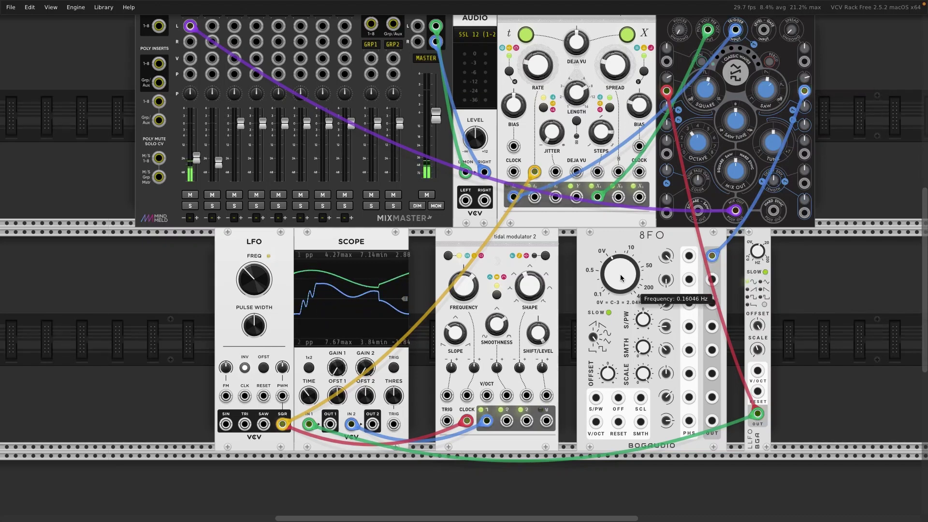
pyautogui.moveTo(778, 86)
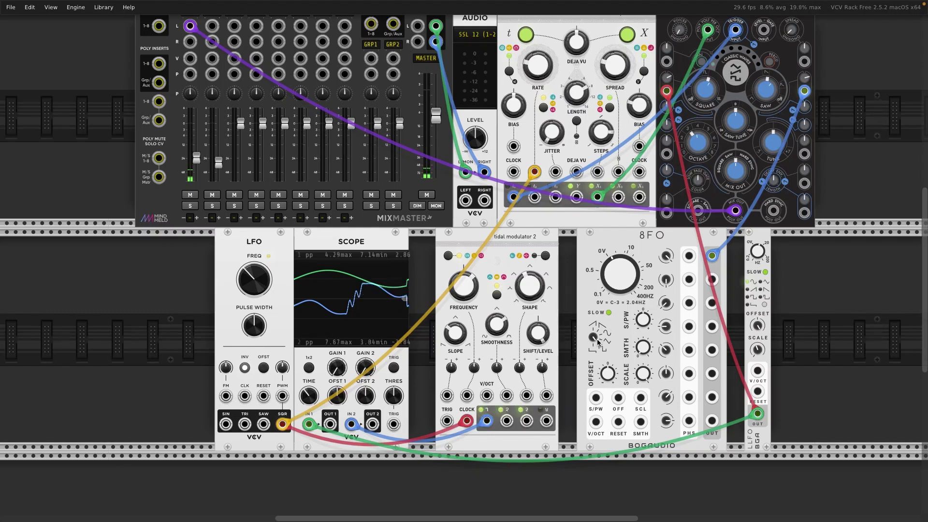
pyautogui.moveTo(595, 340)
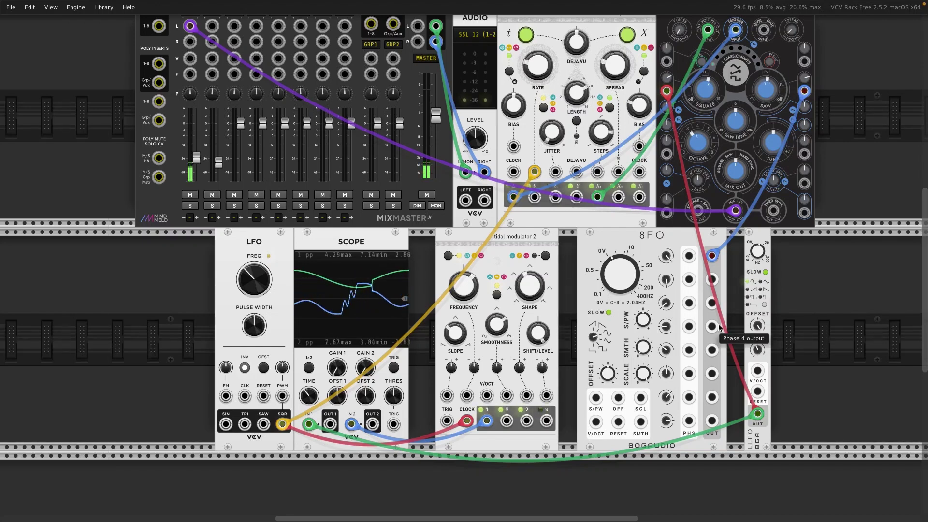
# Step: Add the blue and the white Frozen Wasteland Seriously Slow LFO modules in the free space before the LFO
pyautogui.scroll(-3, 719, 327)
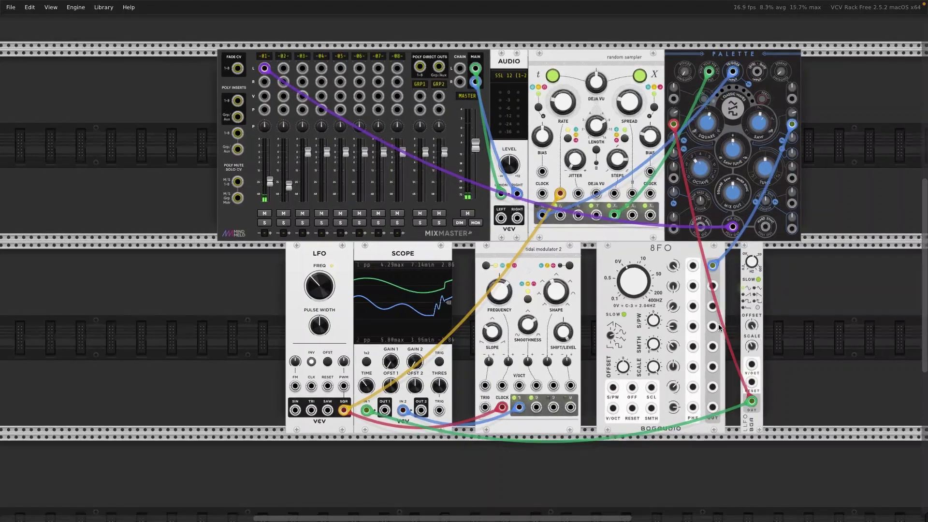
pyautogui.rightClick(234, 295)
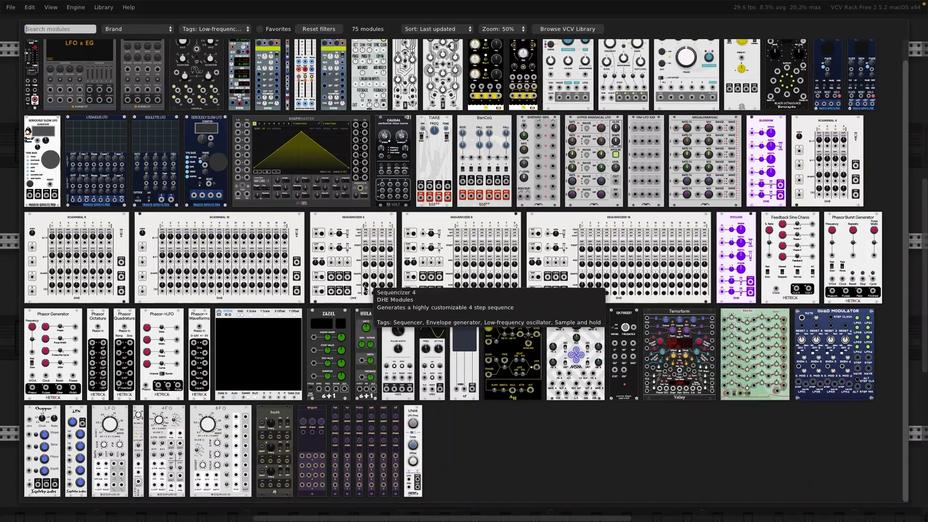
pyautogui.click(221, 131)
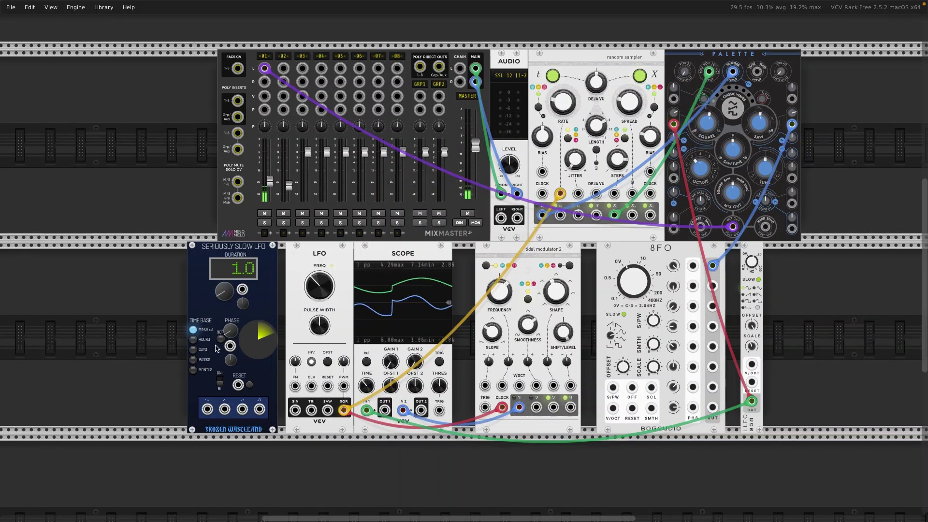
pyautogui.press('Return')
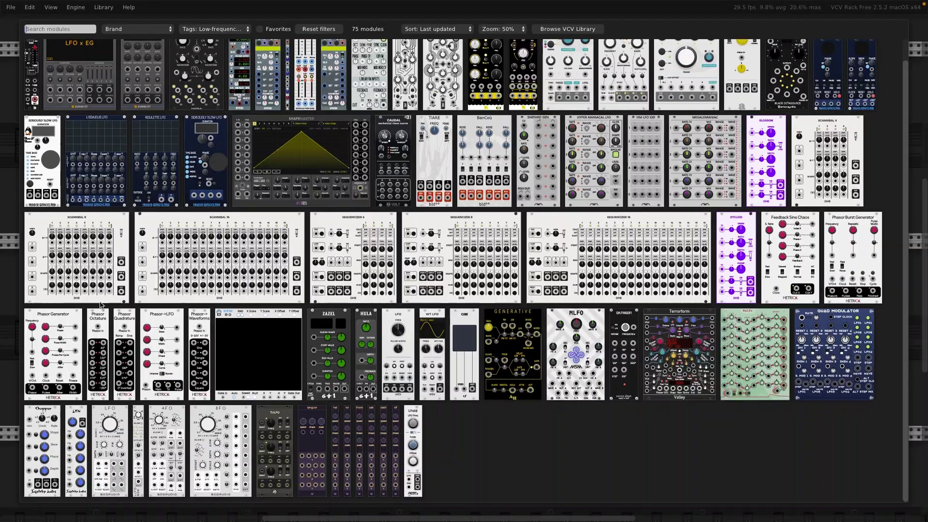
pyautogui.moveTo(49, 145); pyautogui.dragTo(80, 320)
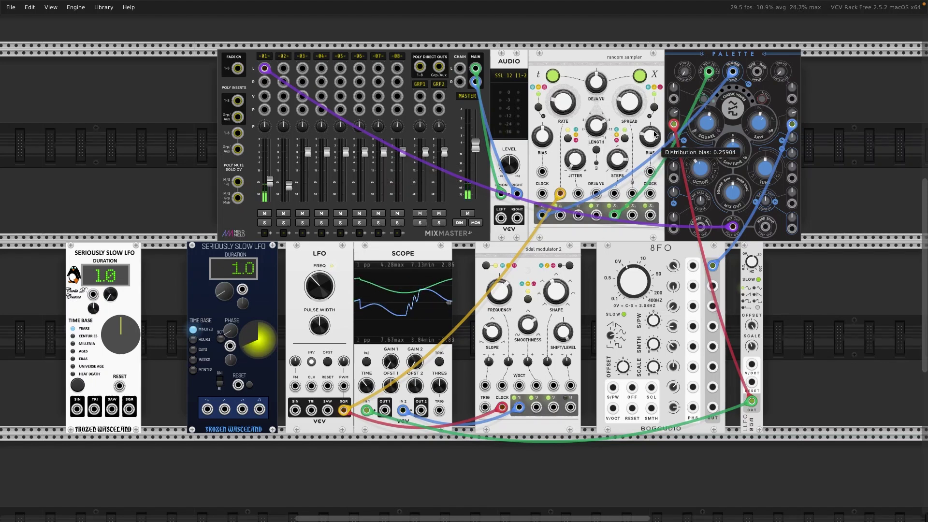
# Step: Adjust the random sampler's distribution bias, patch the blue Seriously Slow LFO's triangle output into its X bias input, and reset that LFO
pyautogui.moveTo(650, 139)
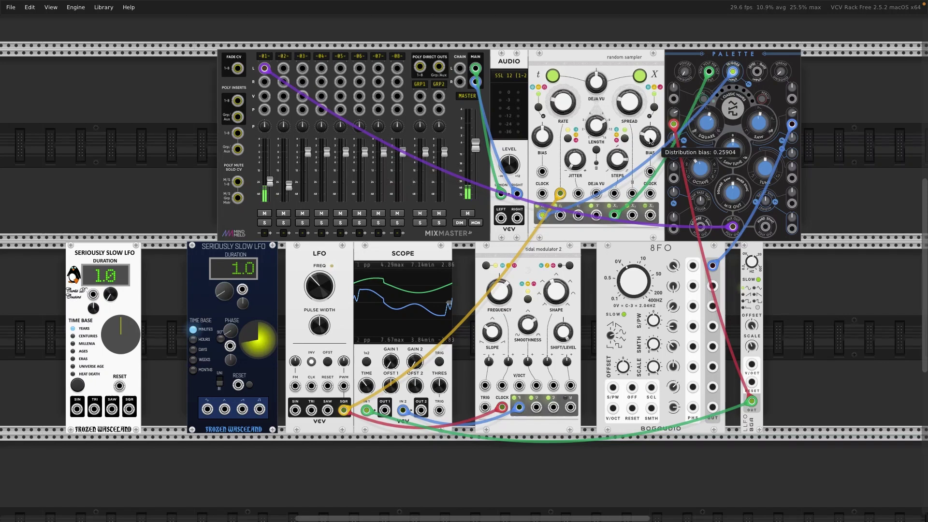
pyautogui.moveTo(650, 139); pyautogui.dragTo(650, 143)
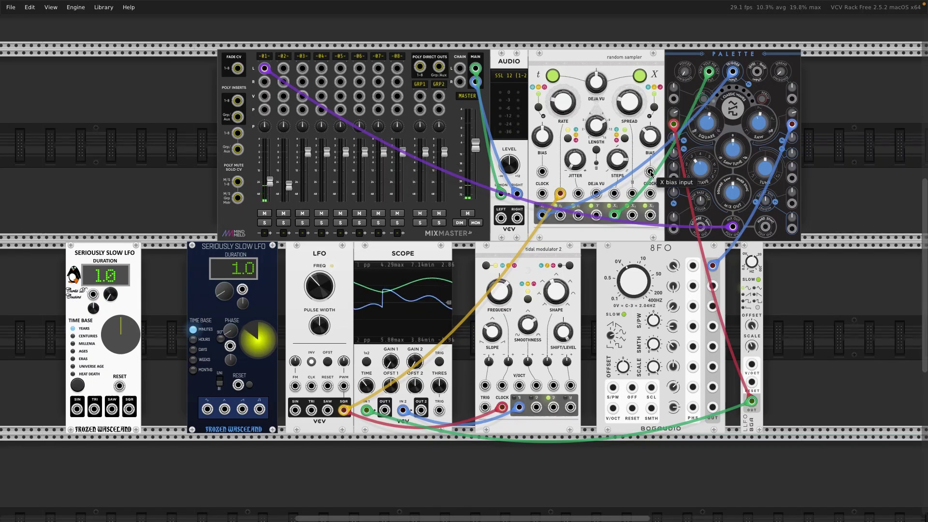
pyautogui.moveTo(650, 172); pyautogui.dragTo(225, 411)
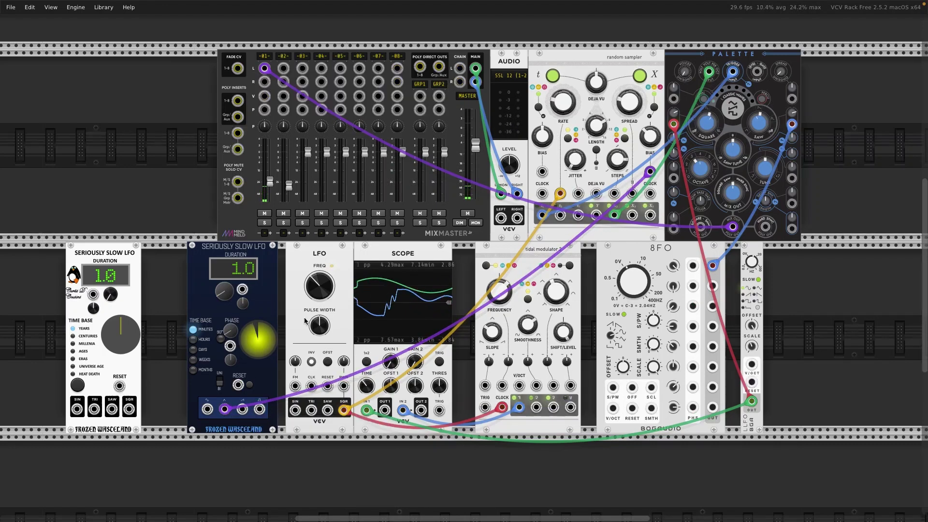
pyautogui.click(249, 386)
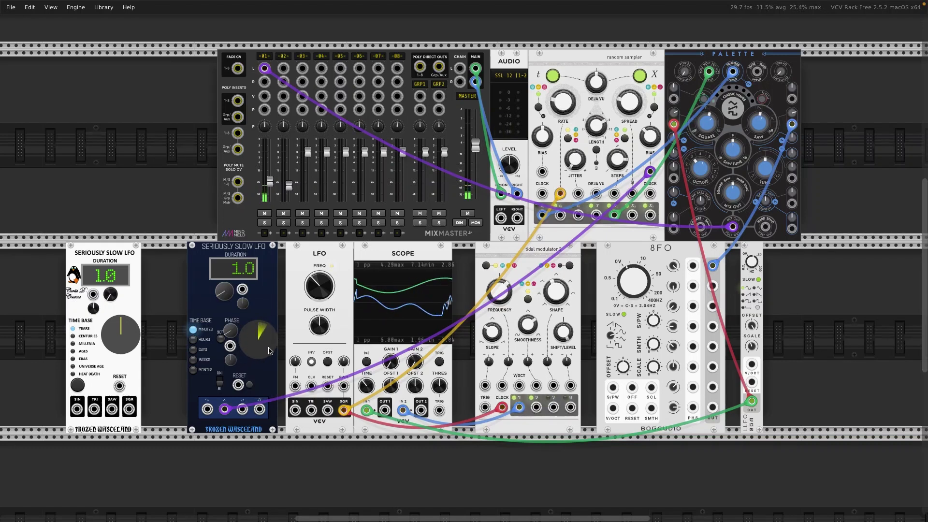
# Step: Move the blue Seriously Slow LFO closer to the white one and try different settings of its phase
pyautogui.moveTo(265, 260); pyautogui.dragTo(228, 260)
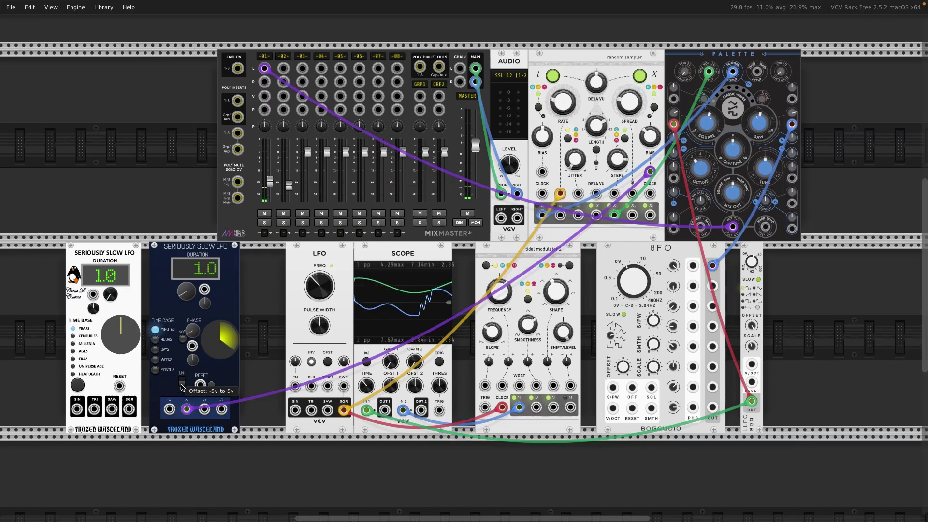
pyautogui.moveTo(192, 332)
pyautogui.mouseDown()
pyautogui.moveTo(192, 310)
pyautogui.moveTo(195, 331)
pyautogui.mouseUp()
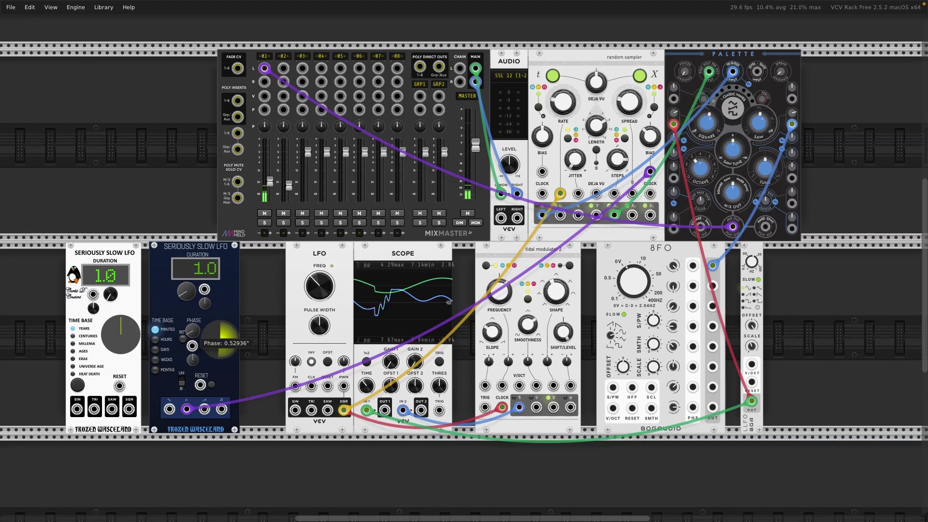
pyautogui.moveTo(196, 332); pyautogui.dragTo(196, 334)
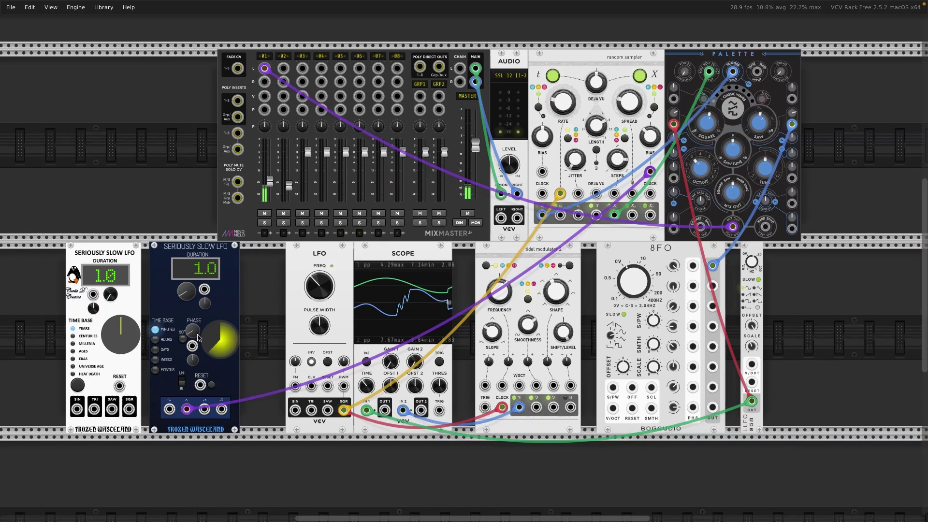
pyautogui.moveTo(196, 332)
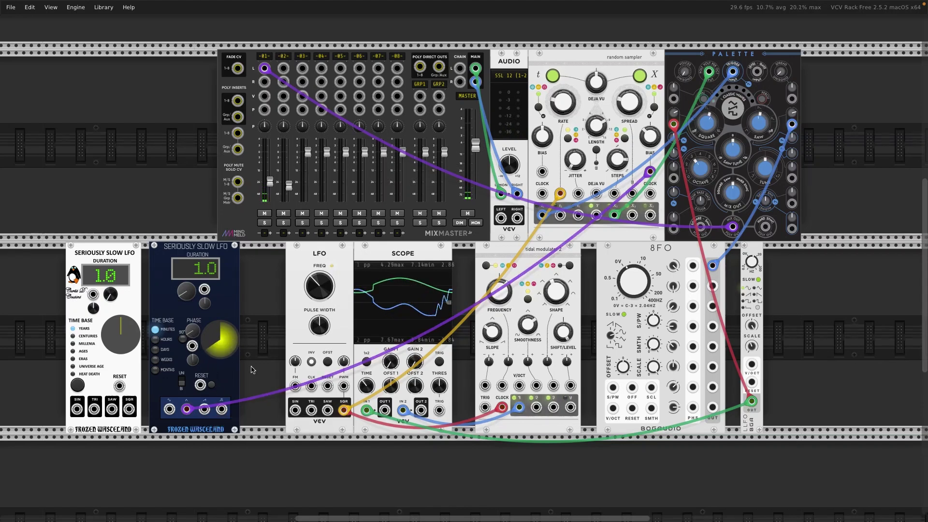
# Step: Set the blue Seriously Slow LFO's duration to 4.1 minutes
pyautogui.rightClick(196, 271)
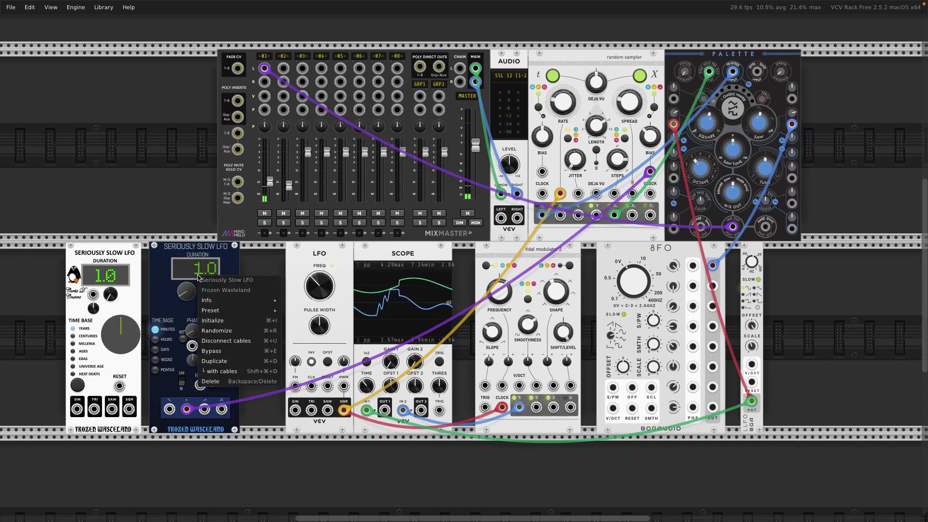
pyautogui.click(197, 271)
pyautogui.moveTo(197, 271); pyautogui.dragTo(196, 245)
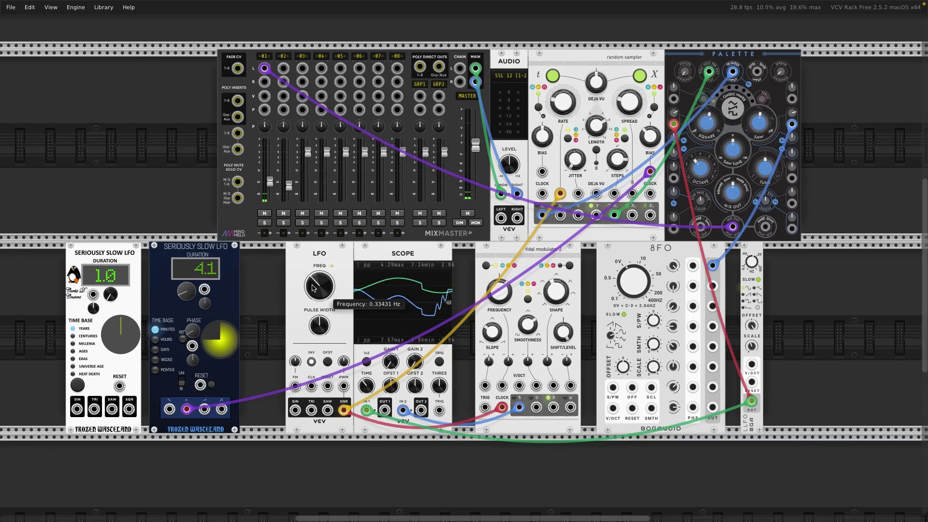
# Step: Move the LFO between the scope and tidal modulator 2, and add a Befaco Dual Atenuverter beside the blue Seriously Slow LFO
pyautogui.moveTo(315, 256); pyautogui.dragTo(415, 277)
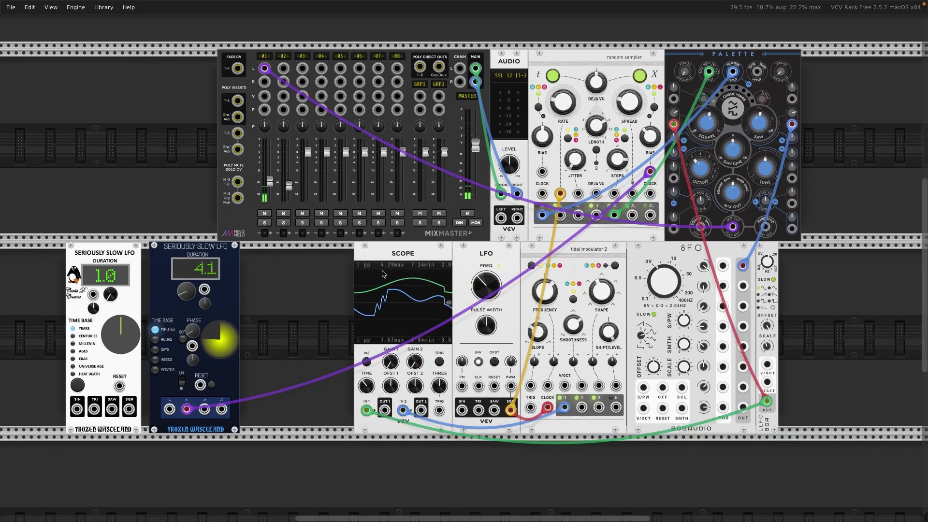
pyautogui.rightClick(292, 314)
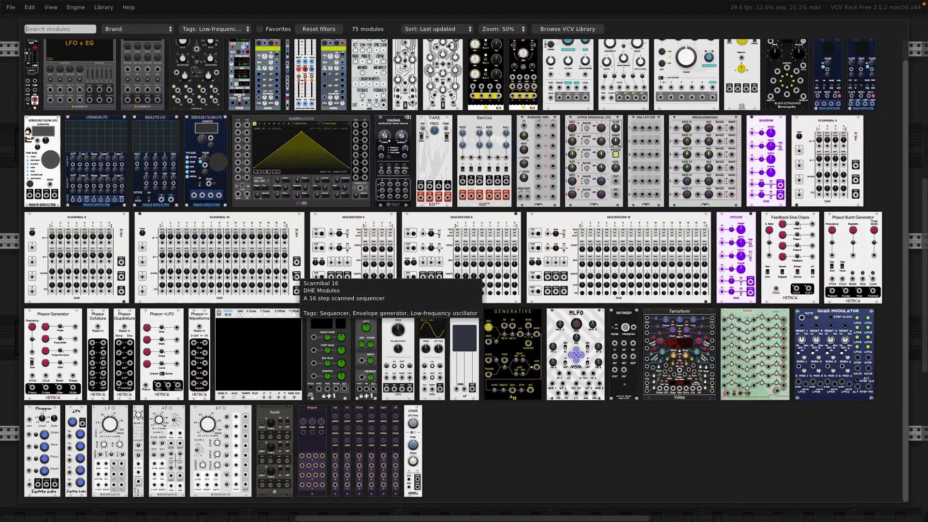
pyautogui.write('aten')
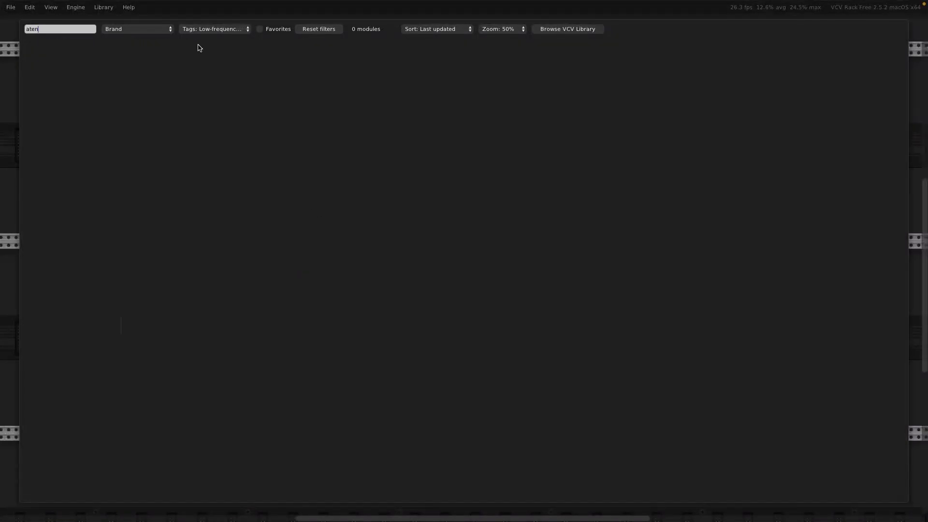
pyautogui.click(224, 30)
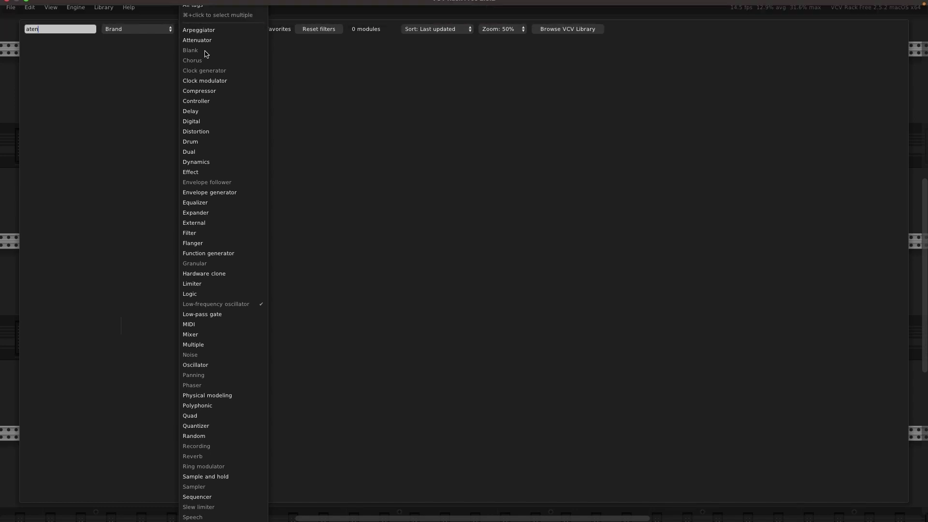
pyautogui.click(207, 6)
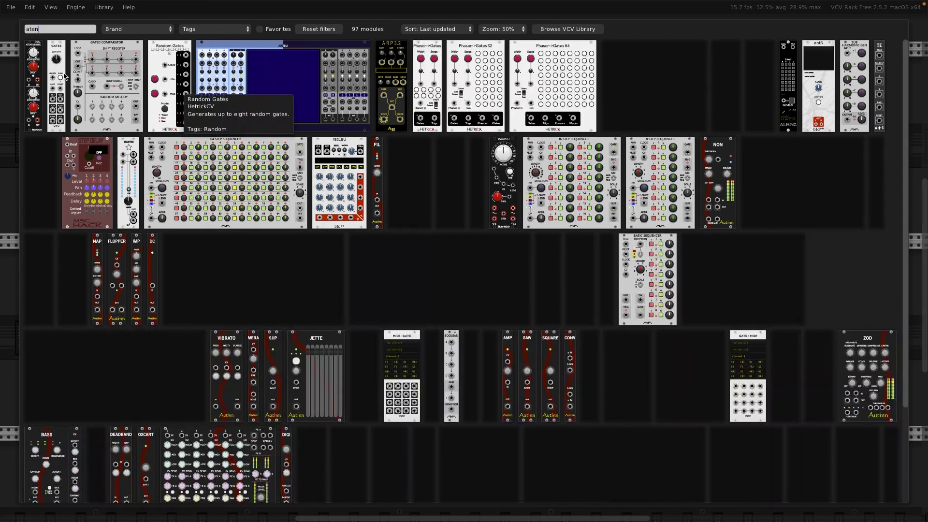
pyautogui.press('Escape')
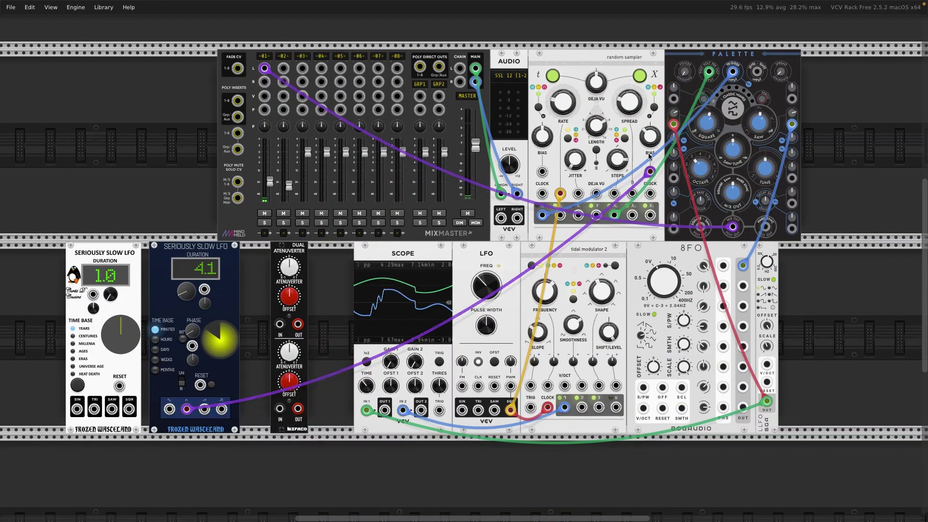
# Step: Route the blue Seriously Slow LFO's triangle through Dual Atenuverter channel 1 into the X bias input, with channel 1 gain about 0.41
pyautogui.moveTo(650, 173)
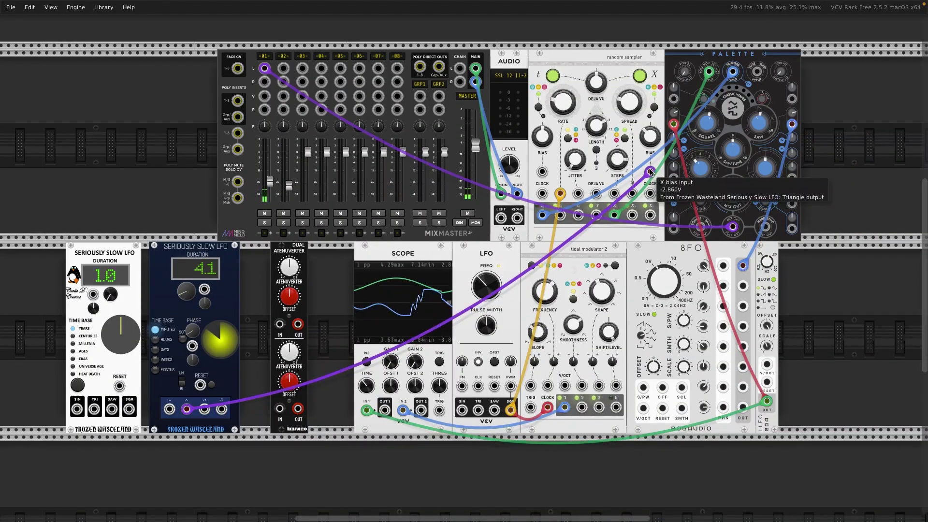
pyautogui.moveTo(650, 172)
pyautogui.mouseDown()
pyautogui.moveTo(527, 206)
pyautogui.moveTo(254, 304)
pyautogui.moveTo(279, 324)
pyautogui.moveTo(522, 212)
pyautogui.moveTo(656, 184)
pyautogui.moveTo(650, 171)
pyautogui.mouseUp()
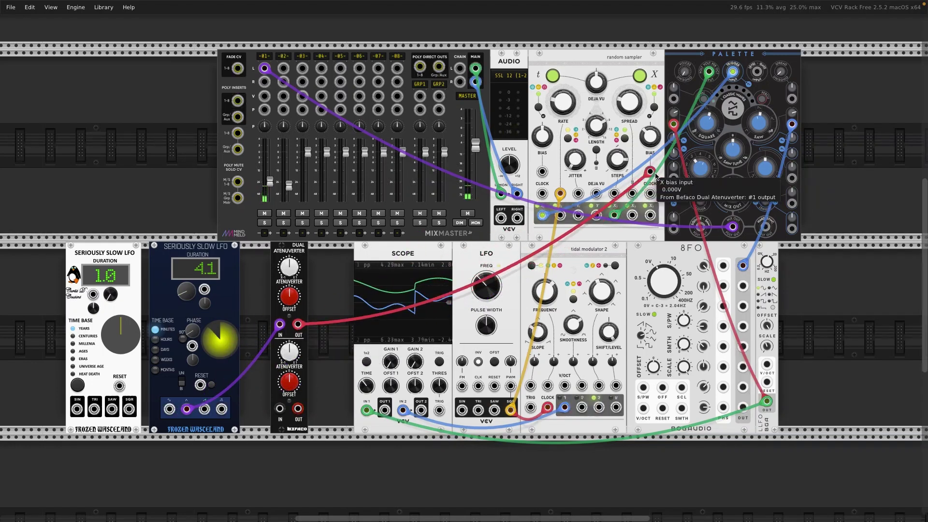
pyautogui.moveTo(290, 270); pyautogui.dragTo(294, 269)
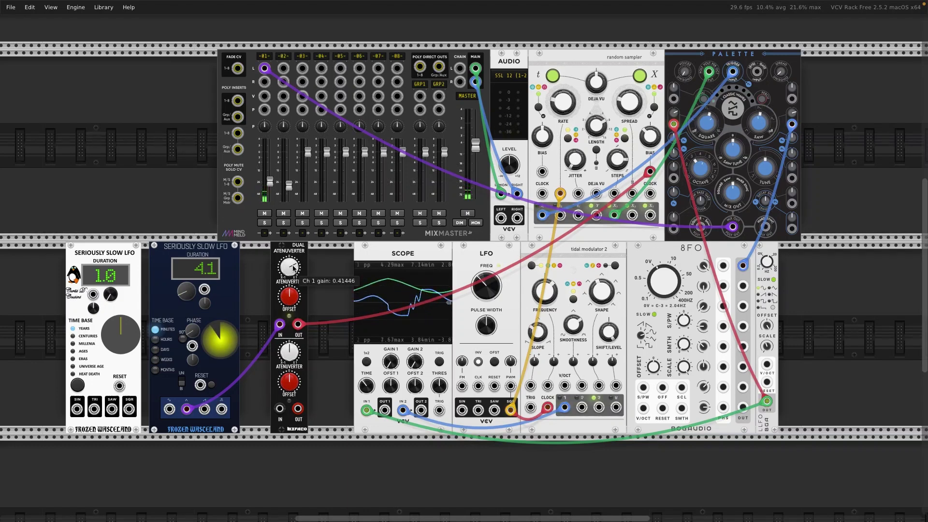
pyautogui.moveTo(293, 268); pyautogui.dragTo(294, 270)
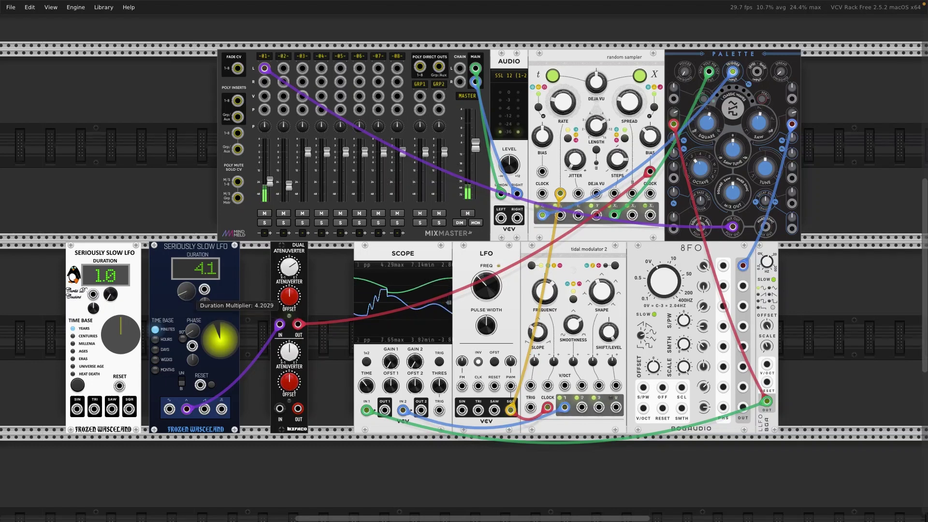
# Step: Shorten the blue Seriously Slow LFO's duration to 2.6 minutes and lower the LFO's frequency to about 0.16 Hz
pyautogui.moveTo(186, 291); pyautogui.dragTo(187, 329)
pyautogui.moveTo(186, 295); pyautogui.dragTo(186, 284)
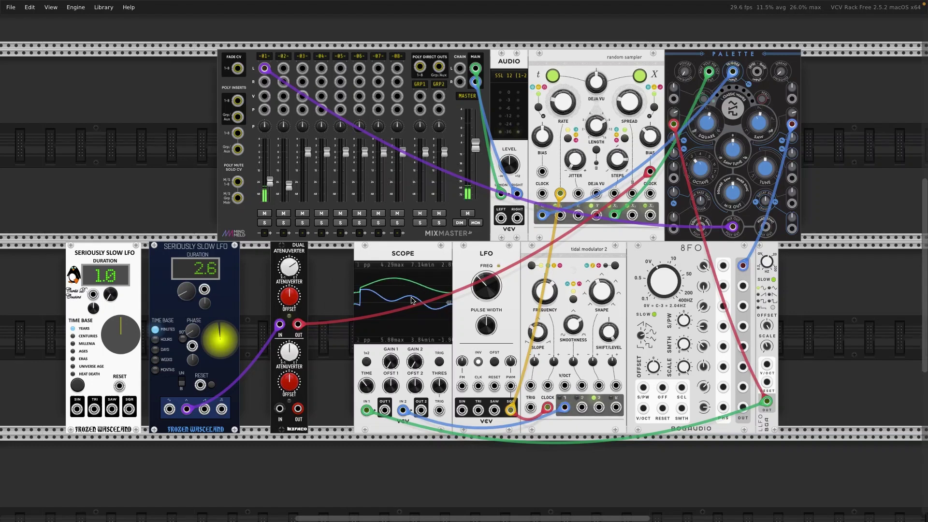
pyautogui.moveTo(484, 294)
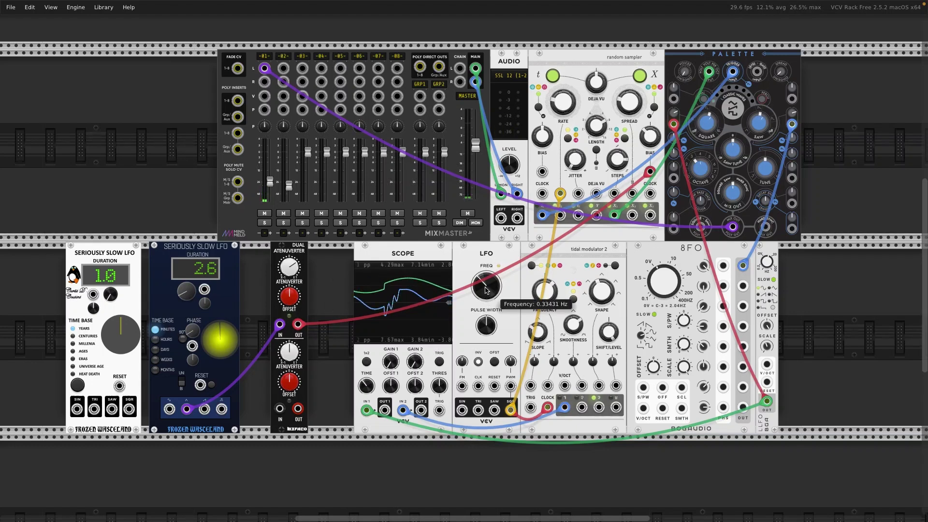
pyautogui.moveTo(486, 290); pyautogui.dragTo(486, 290)
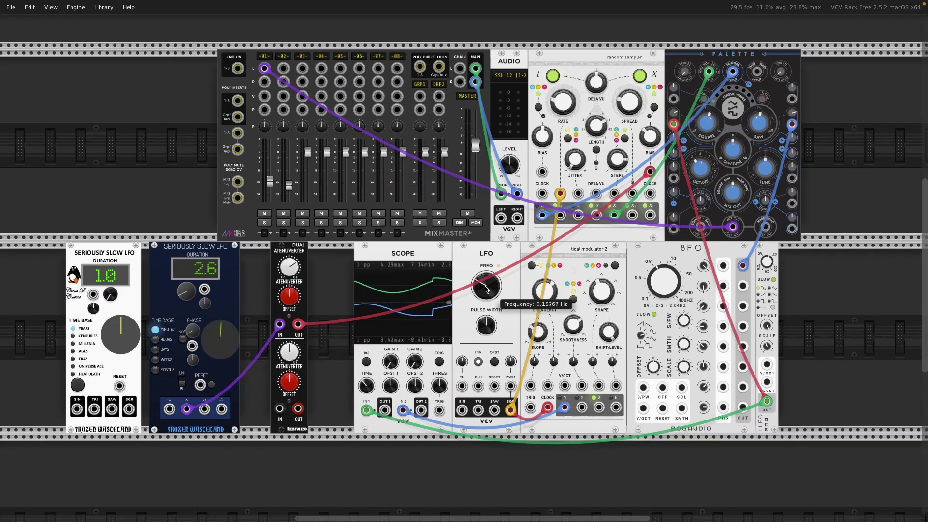
pyautogui.moveTo(545, 292)
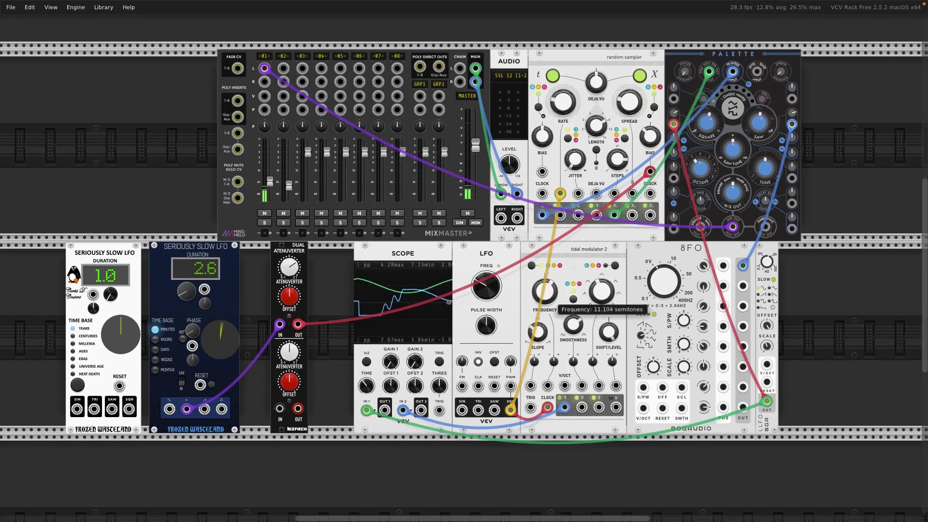
# Step: Lower tidal modulator 2's frequency to about -12.6 semitones
pyautogui.moveTo(544, 292); pyautogui.dragTo(544, 297)
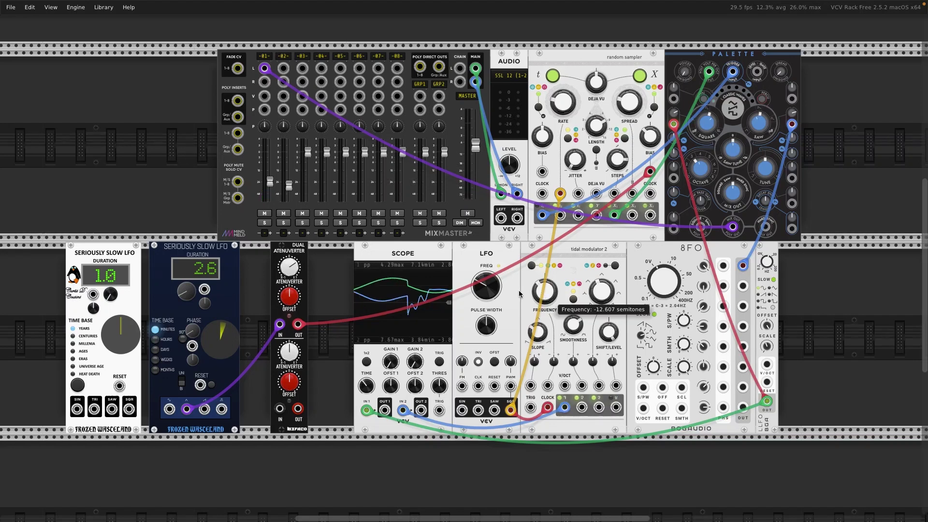
pyautogui.moveTo(487, 287)
pyautogui.moveTo(563, 107)
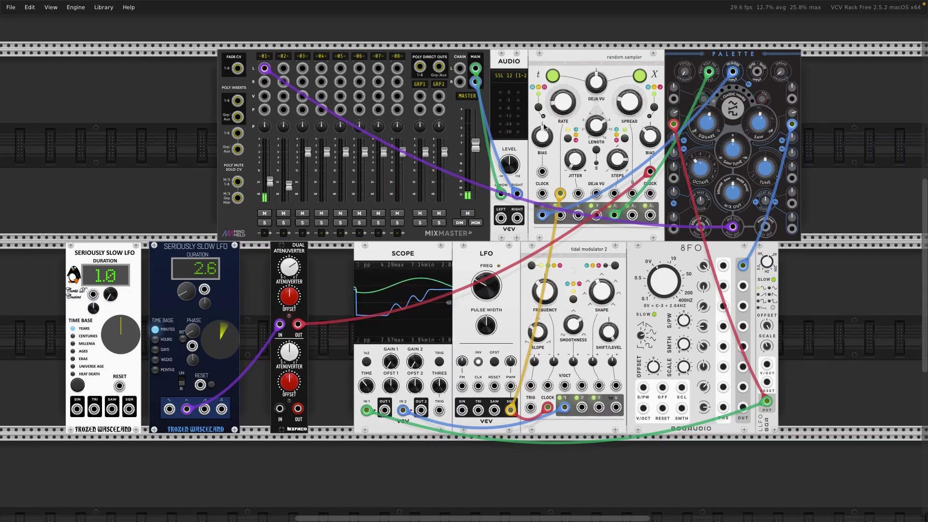
pyautogui.moveTo(651, 137)
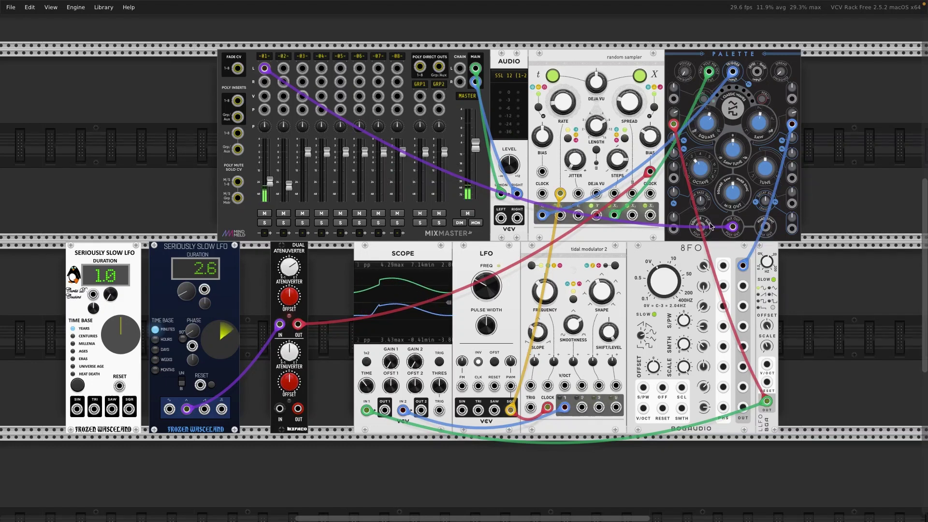
# Step: Search the module library for "chron" and add the Chronoblob2 delay beside Palette
pyautogui.hscroll(3, 704, 232)
pyautogui.scroll(1, 703, 232)
pyautogui.hscroll(1, 710, 230)
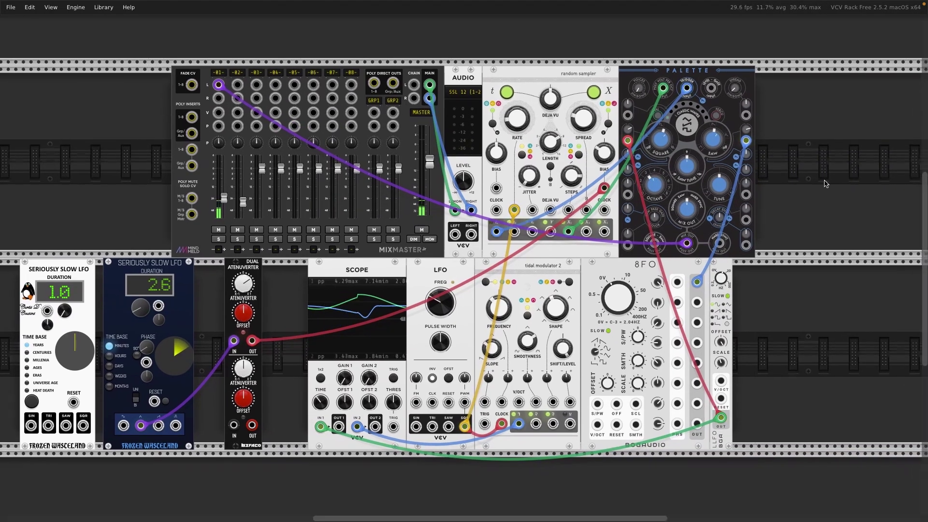
pyautogui.hscroll(2, 781, 190)
pyautogui.scroll(1, 781, 189)
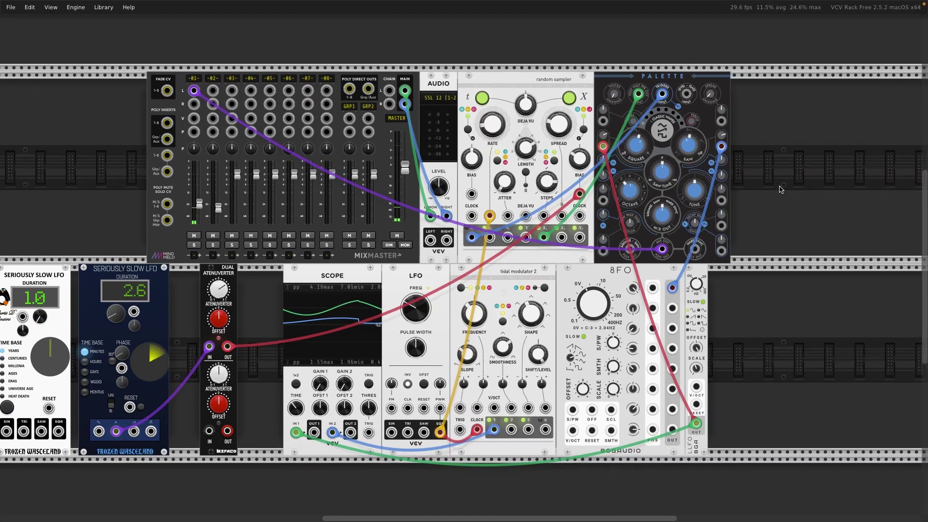
pyautogui.rightClick(780, 190)
pyautogui.write('c')
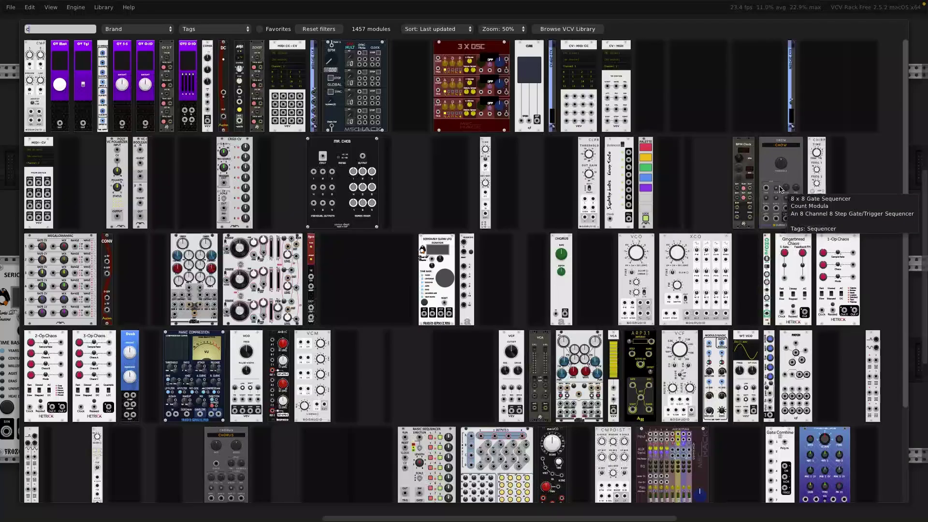
pyautogui.write('hron')
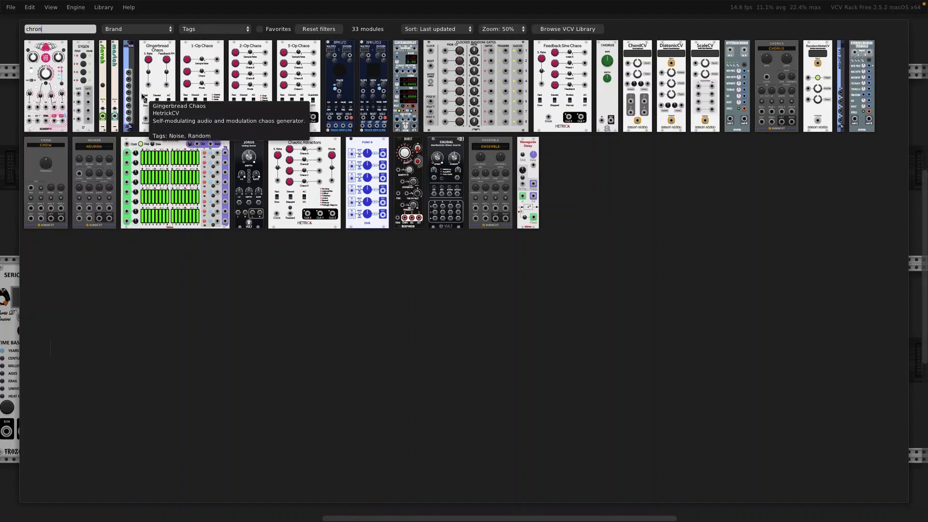
pyautogui.click(36, 86)
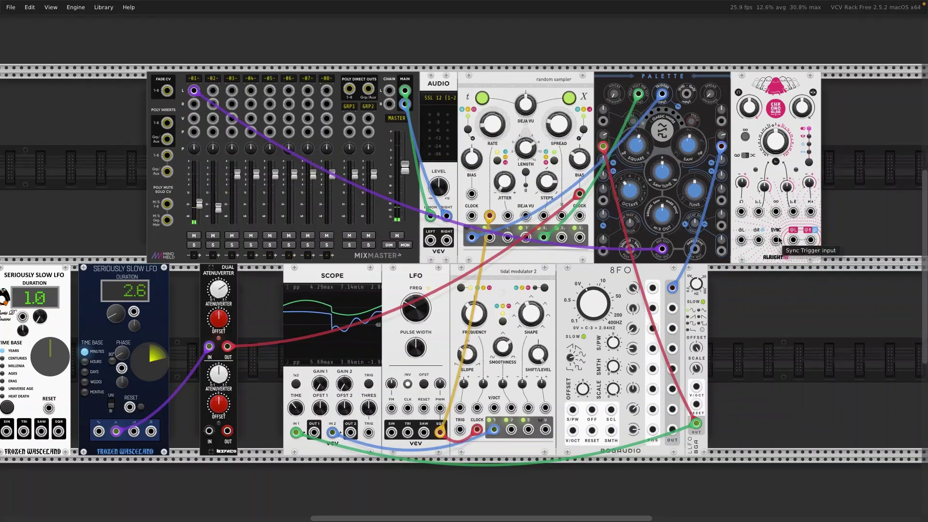
# Step: Sync Chronoblob2 to the LFO's square output, and route Palette's output through it in stereo into mixer channel 1
pyautogui.moveTo(775, 240); pyautogui.dragTo(443, 371)
pyautogui.scroll(5, 676, 290)
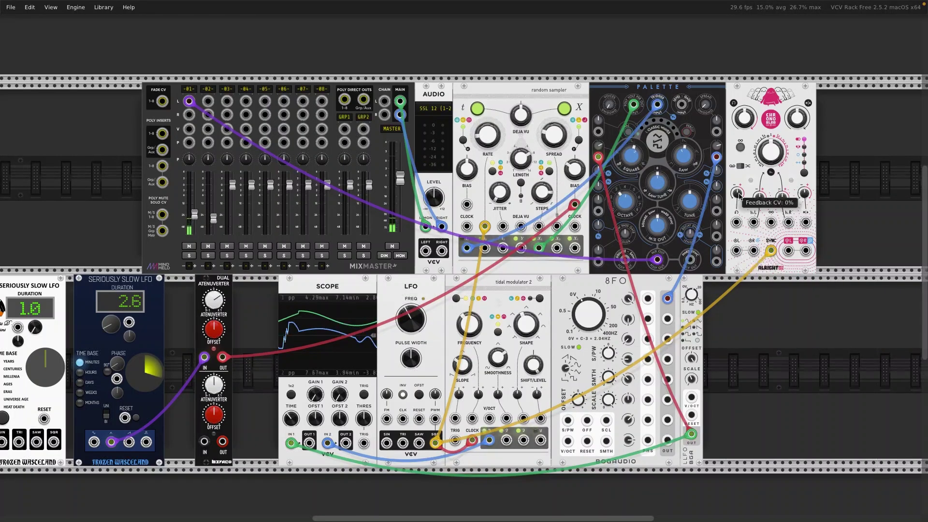
pyautogui.moveTo(657, 260); pyautogui.dragTo(788, 251)
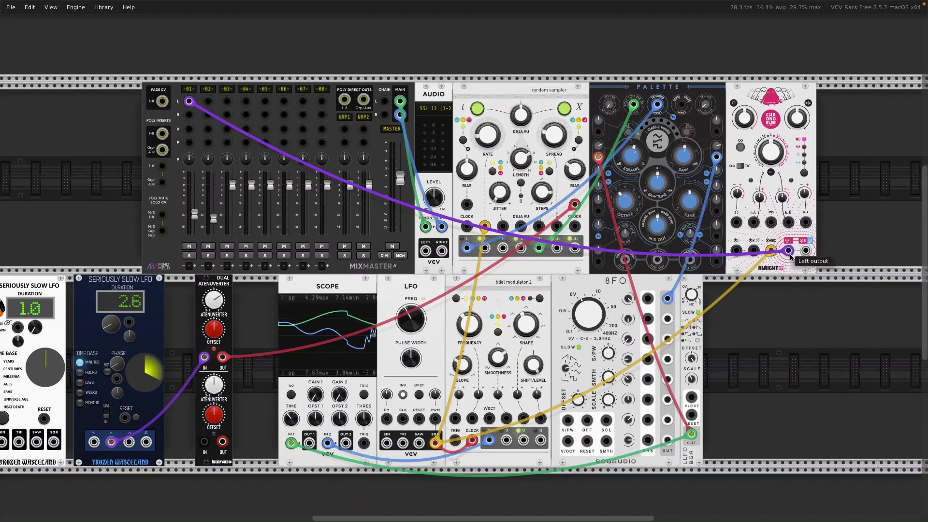
pyautogui.moveTo(806, 251); pyautogui.dragTo(189, 118)
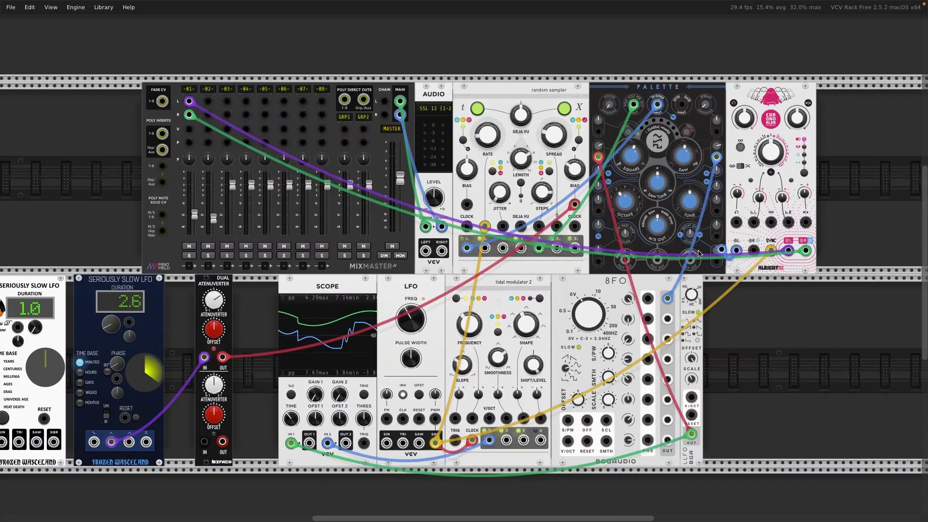
pyautogui.moveTo(721, 249); pyautogui.dragTo(658, 260)
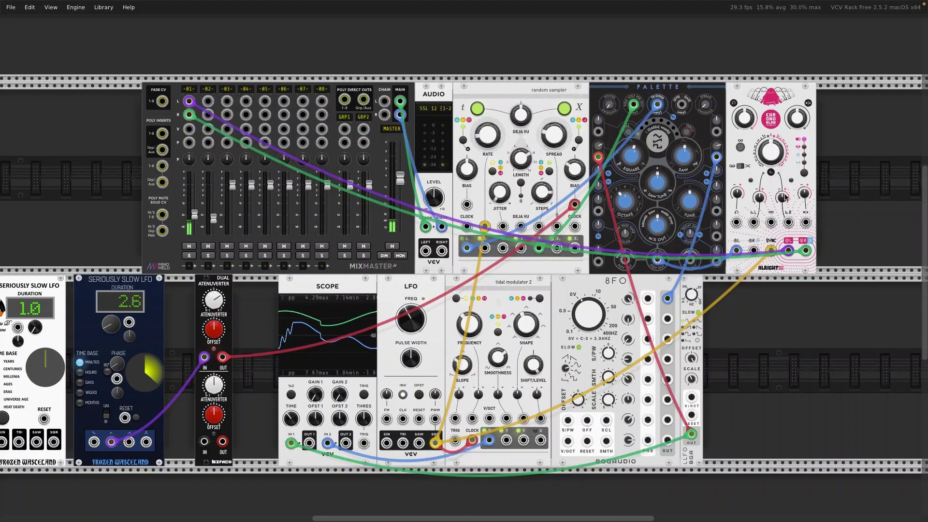
# Step: Configure Chronoblob2 with a different delay mode, R Delay Time CV about 26% and a sync prescaler of ÷2
pyautogui.click(805, 174)
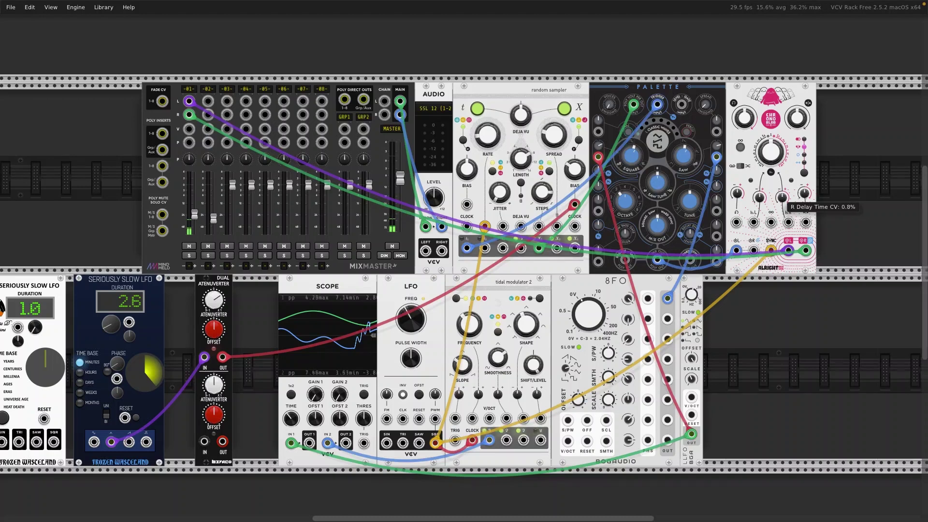
pyautogui.moveTo(783, 199); pyautogui.dragTo(784, 193)
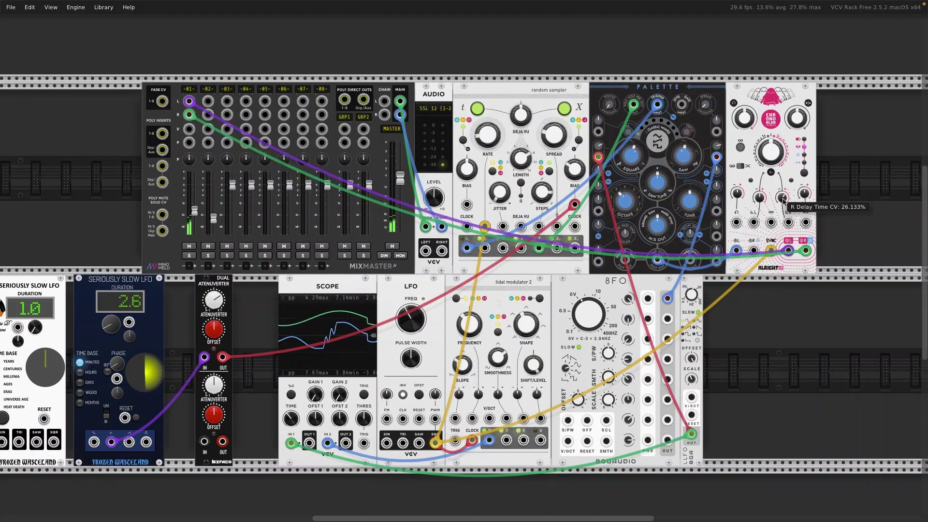
pyautogui.rightClick(747, 141)
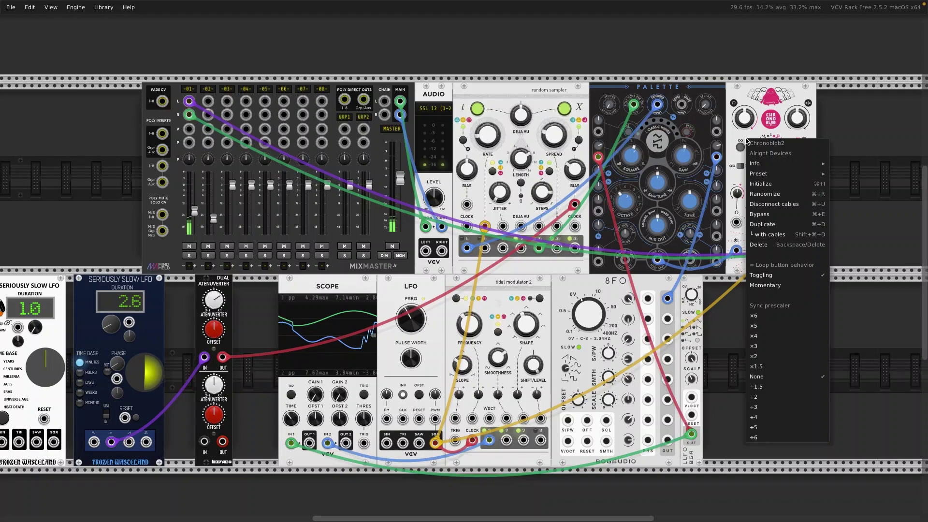
pyautogui.click(771, 400)
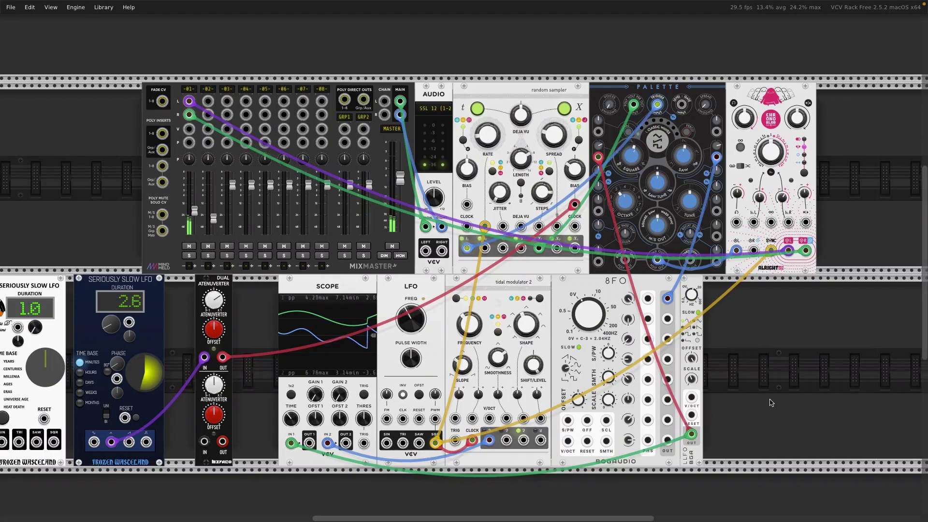
# Step: Adjust Chronoblob2's dry/wet mix and delay time, with feedback about 79% and R Delay Time CV about 36%
pyautogui.moveTo(742, 112)
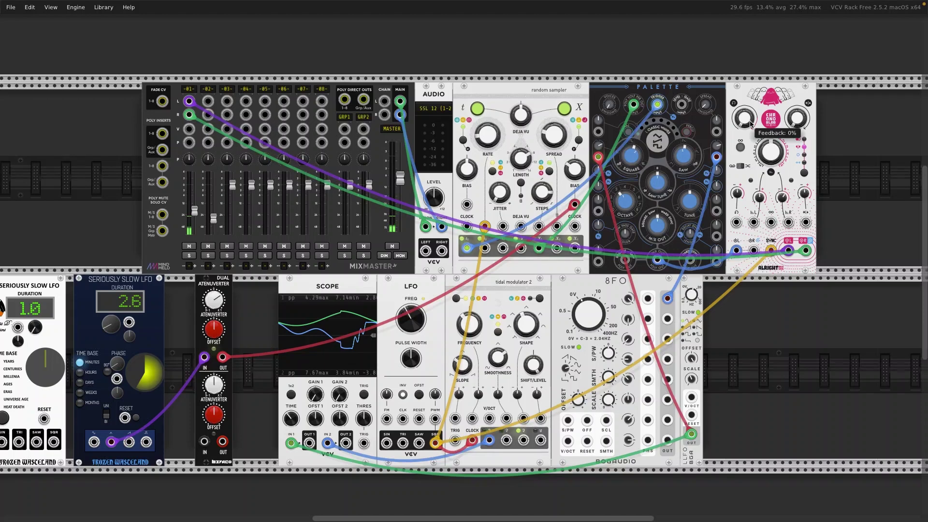
pyautogui.moveTo(801, 121)
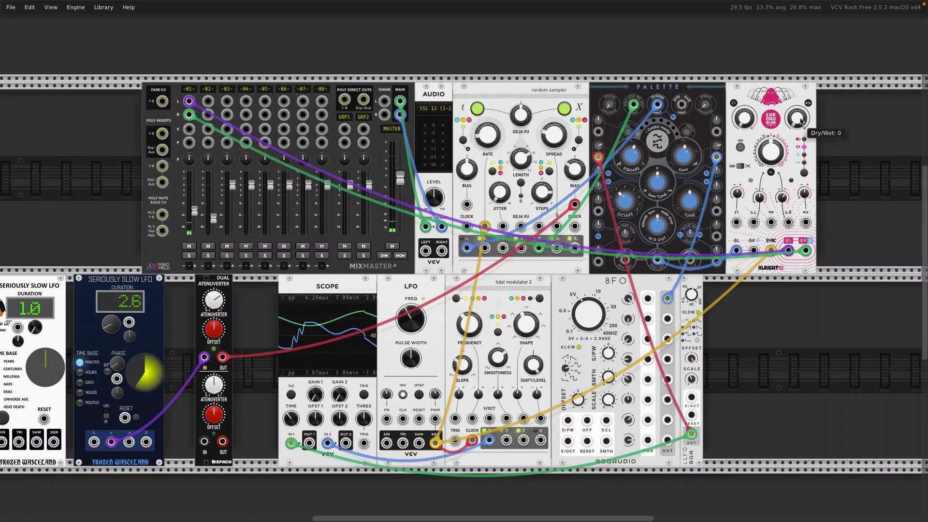
pyautogui.moveTo(801, 120); pyautogui.dragTo(747, 121)
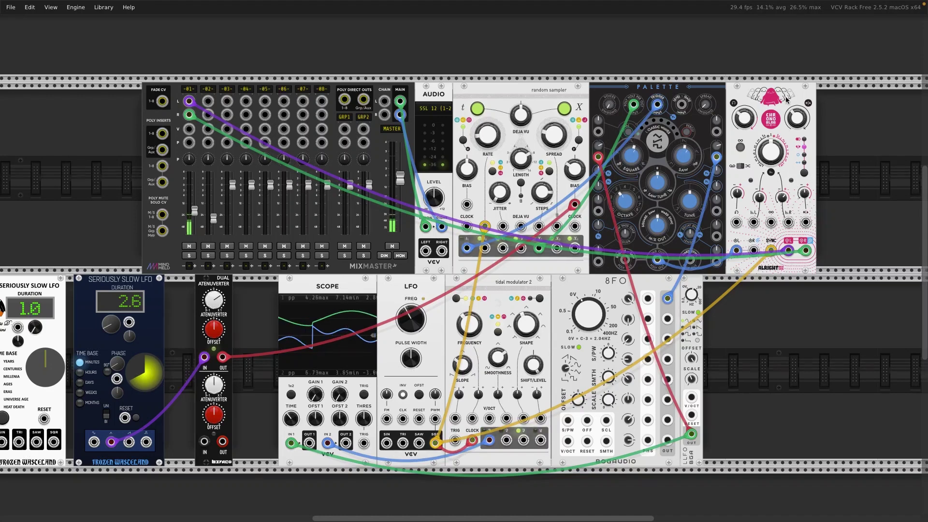
pyautogui.moveTo(798, 119); pyautogui.dragTo(797, 119)
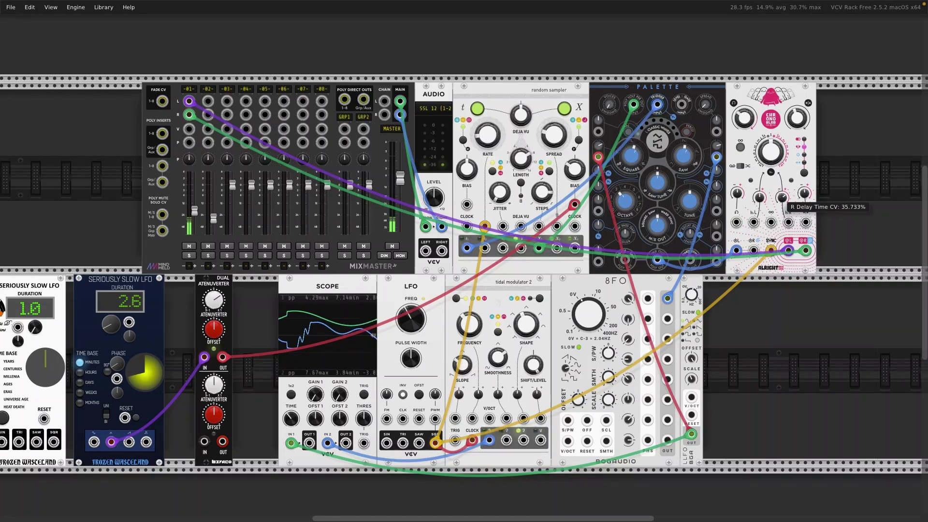
pyautogui.moveTo(782, 197); pyautogui.dragTo(782, 198)
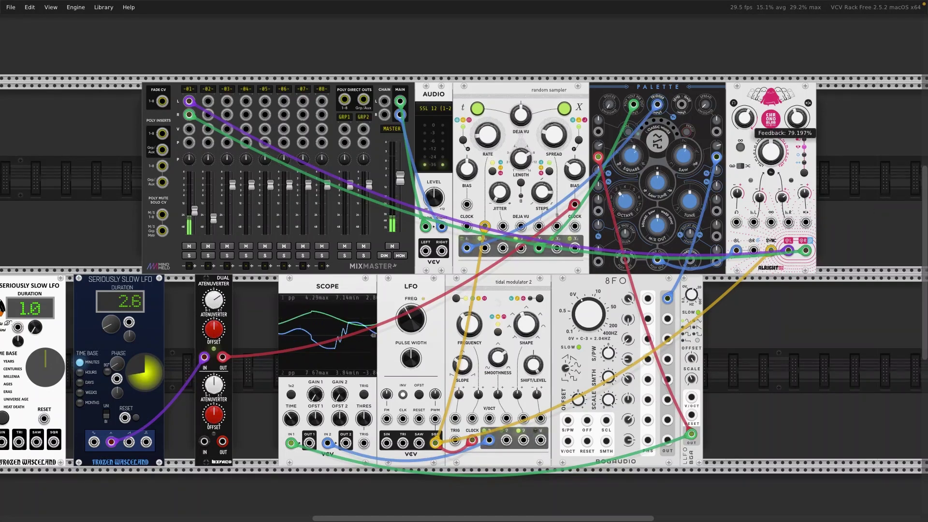
pyautogui.moveTo(771, 151); pyautogui.dragTo(771, 151)
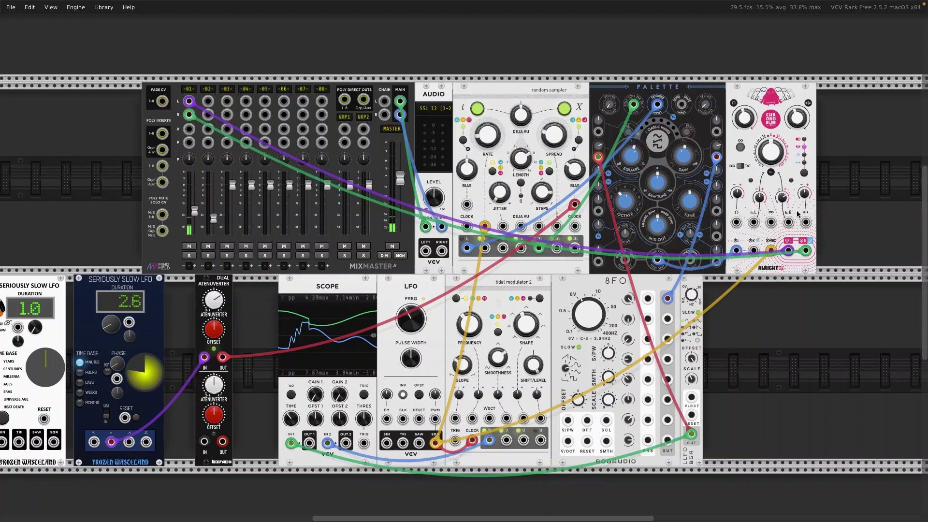
# Step: Try Chronoblob2's Dual delay mode, switch it onward again, and slightly lower mixer channel 1's level
pyautogui.click(805, 176)
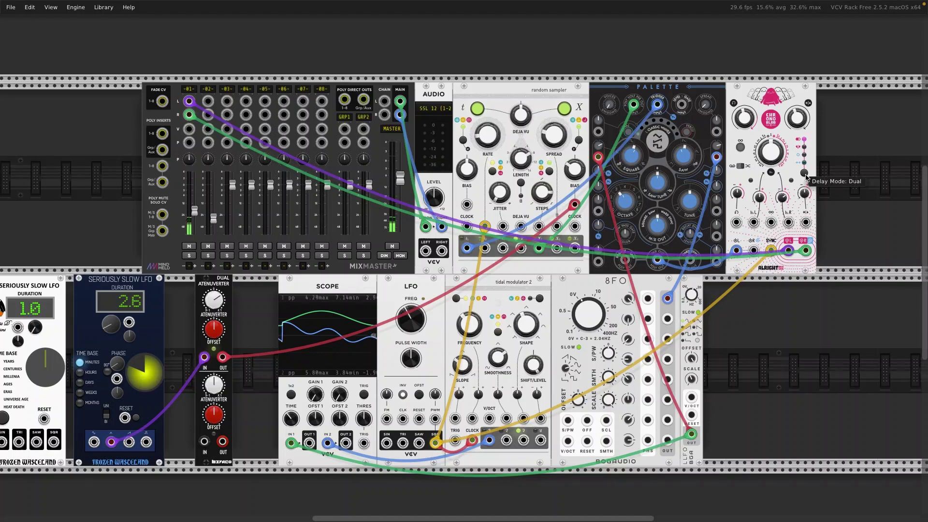
pyautogui.click(805, 176)
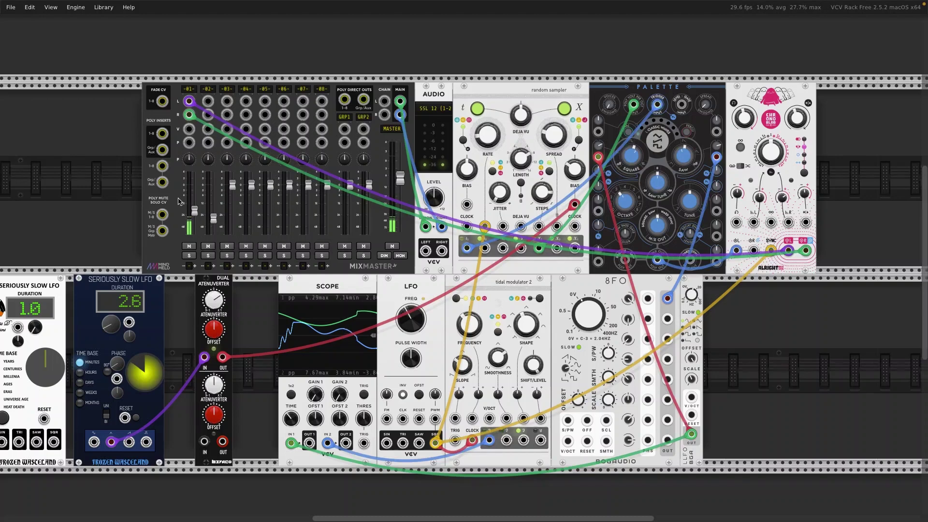
pyautogui.moveTo(194, 211); pyautogui.dragTo(194, 214)
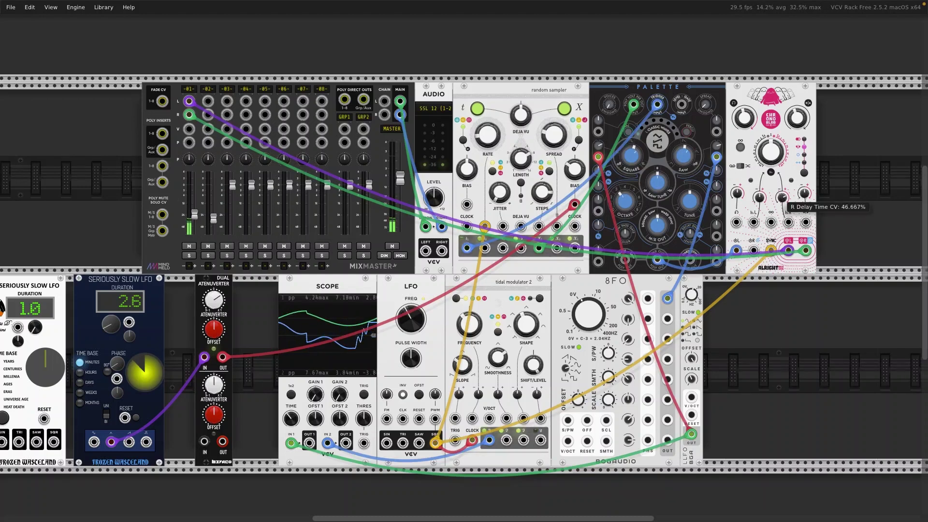
# Step: Change Chronoblob2's sync prescaler and rebalance its feedback and dry/wet mix, with dry/wet at about 0.65
pyautogui.rightClick(791, 167)
pyautogui.click(830, 406)
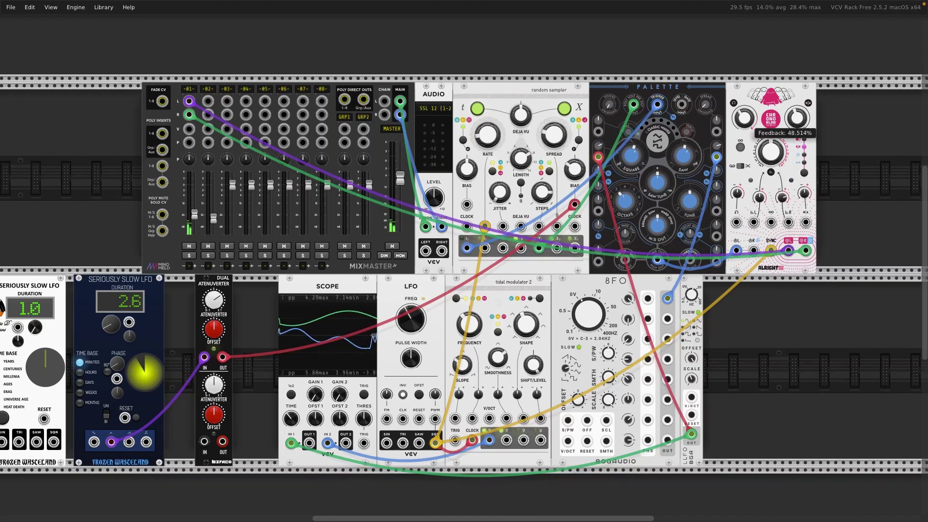
pyautogui.moveTo(802, 120)
pyautogui.moveTo(802, 120); pyautogui.dragTo(801, 126)
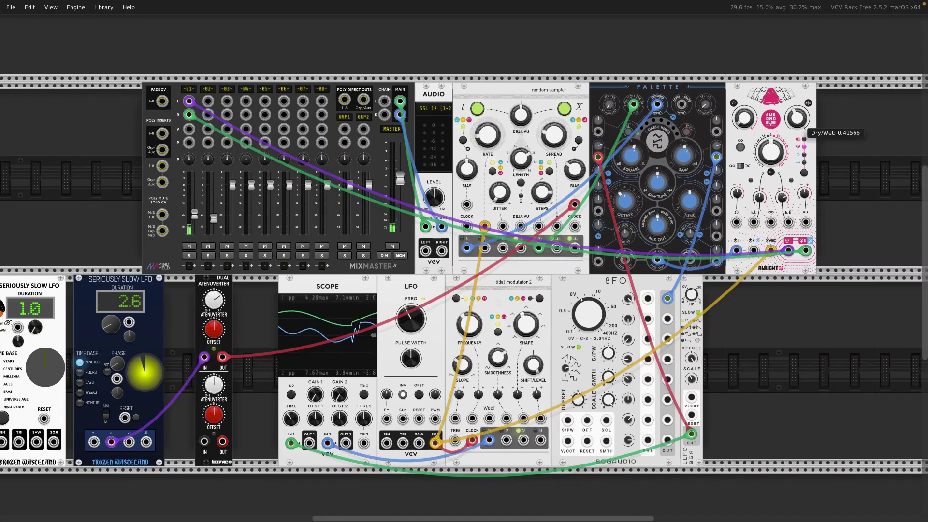
pyautogui.moveTo(801, 123); pyautogui.dragTo(802, 114)
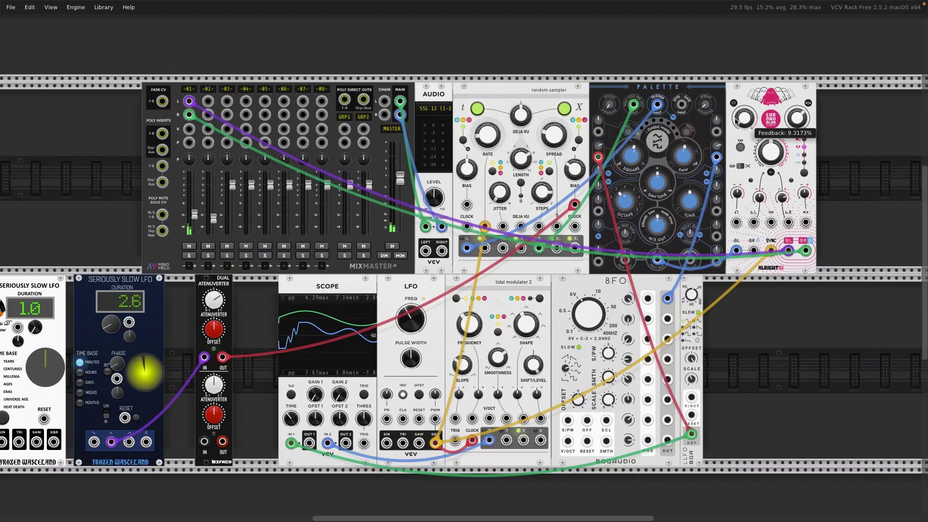
pyautogui.moveTo(739, 121); pyautogui.dragTo(758, 129)
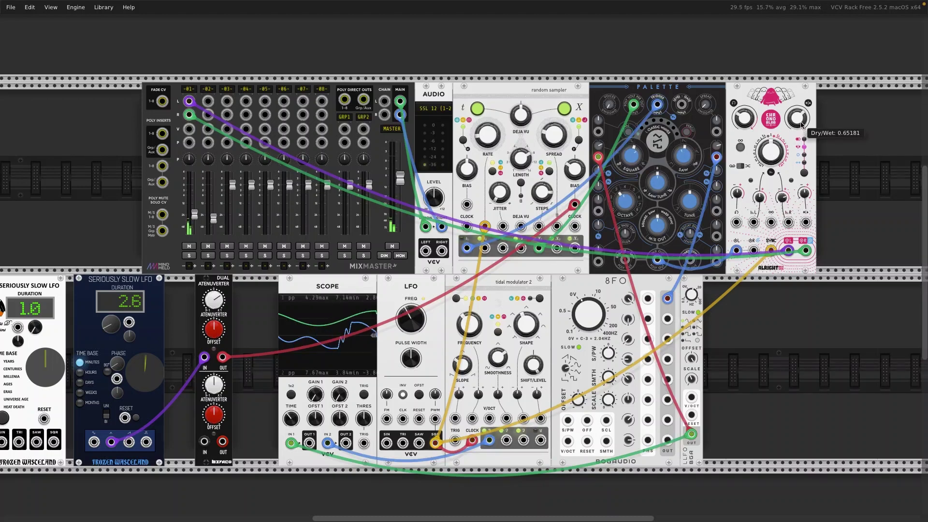
# Step: Patch 8FO's third and sixth outputs into Chronoblob2's Feedback and Dry/Wet CV inputs, with Dry/Wet CV at about 37%
pyautogui.moveTo(736, 222); pyautogui.dragTo(667, 339)
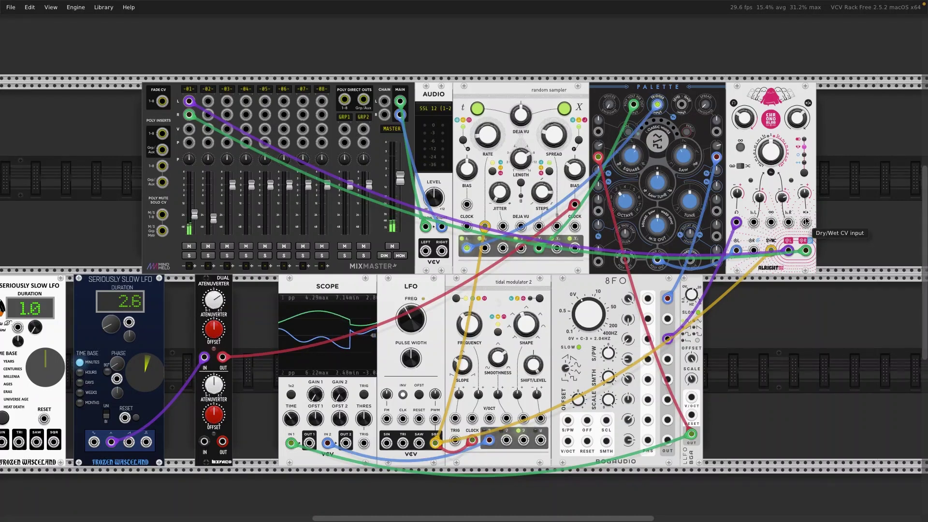
pyautogui.moveTo(806, 221); pyautogui.dragTo(667, 399)
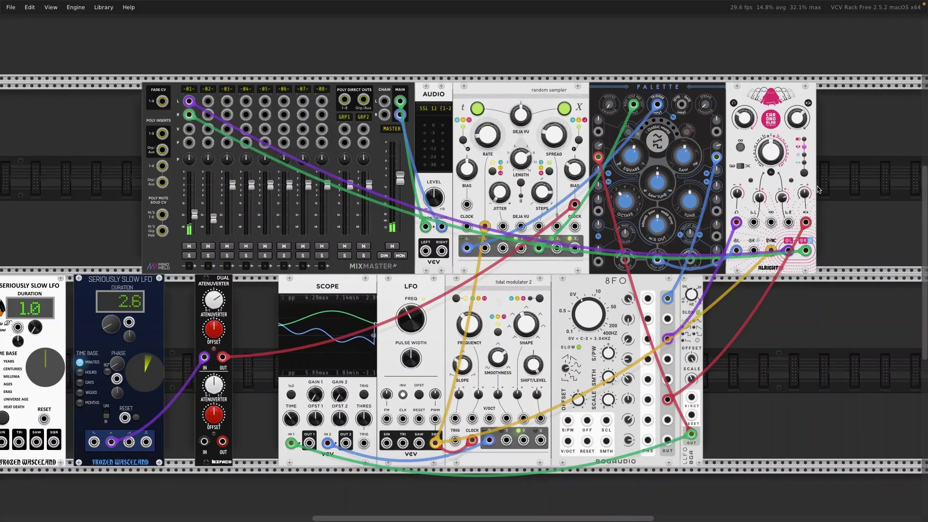
pyautogui.moveTo(804, 193); pyautogui.dragTo(804, 191)
pyautogui.moveTo(736, 193); pyautogui.dragTo(736, 193)
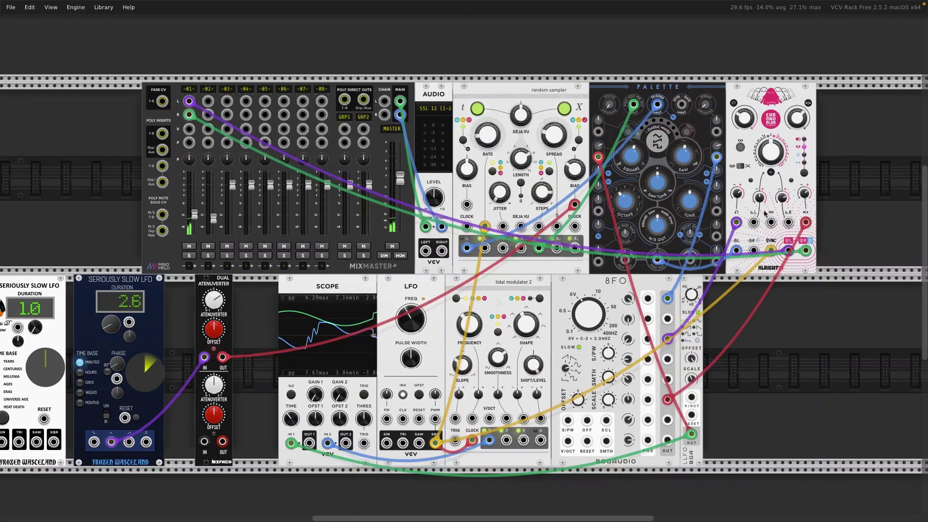
pyautogui.moveTo(809, 195); pyautogui.dragTo(807, 194)
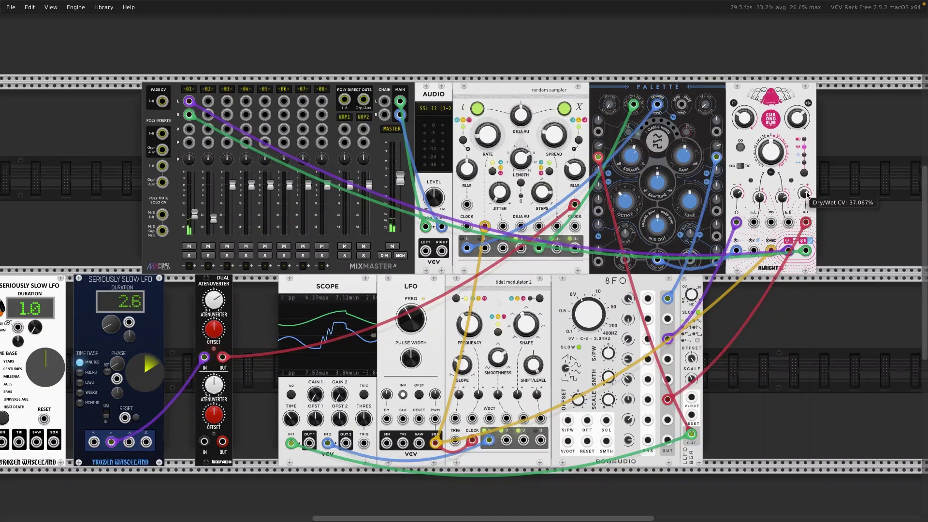
# Step: Raise the random sampler's deja vu probability to about 0.37 and set 8FO's frequency to about 0.44 Hz
pyautogui.hscroll(-2, 709, 298)
pyautogui.hscroll(-4, 709, 298)
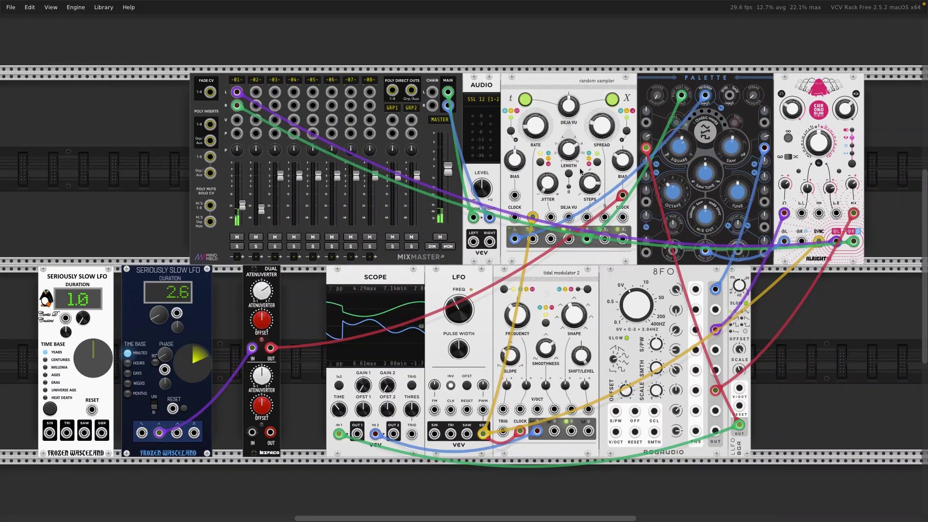
pyautogui.moveTo(572, 107)
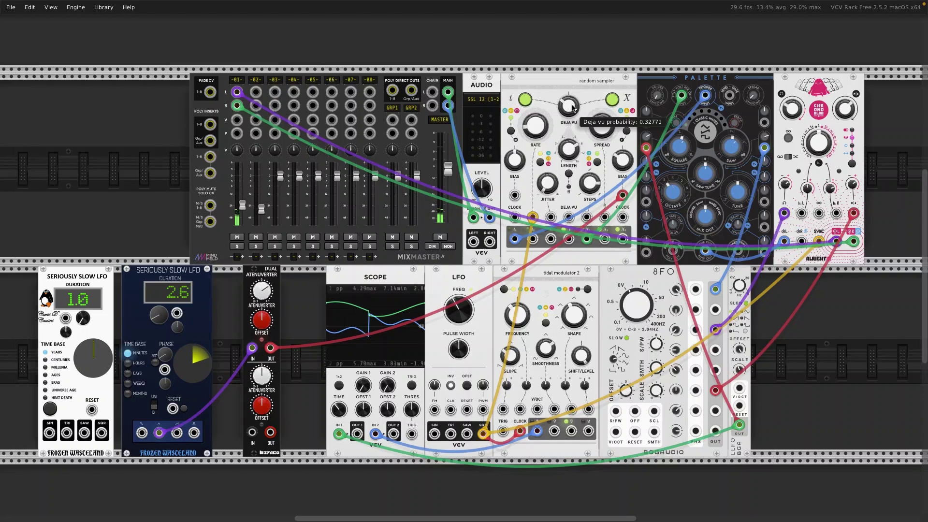
pyautogui.moveTo(626, 164)
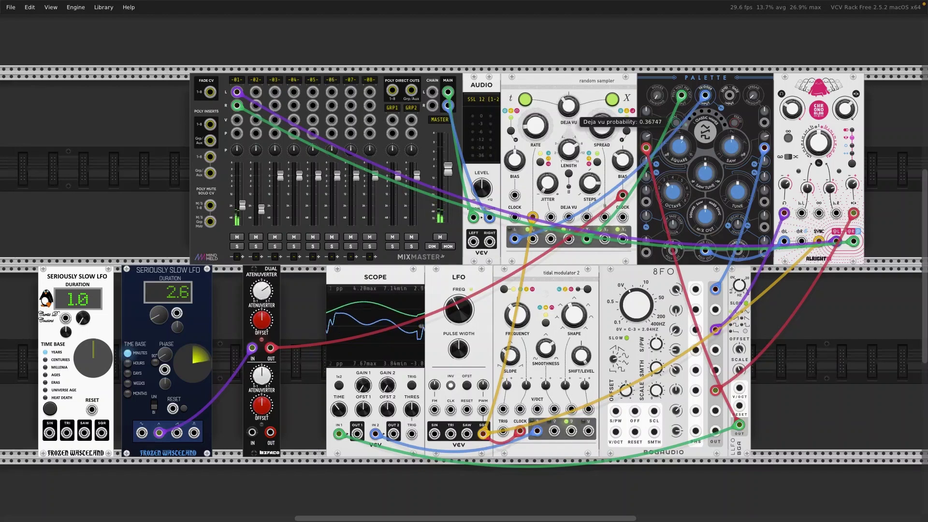
pyautogui.moveTo(568, 106); pyautogui.dragTo(568, 91)
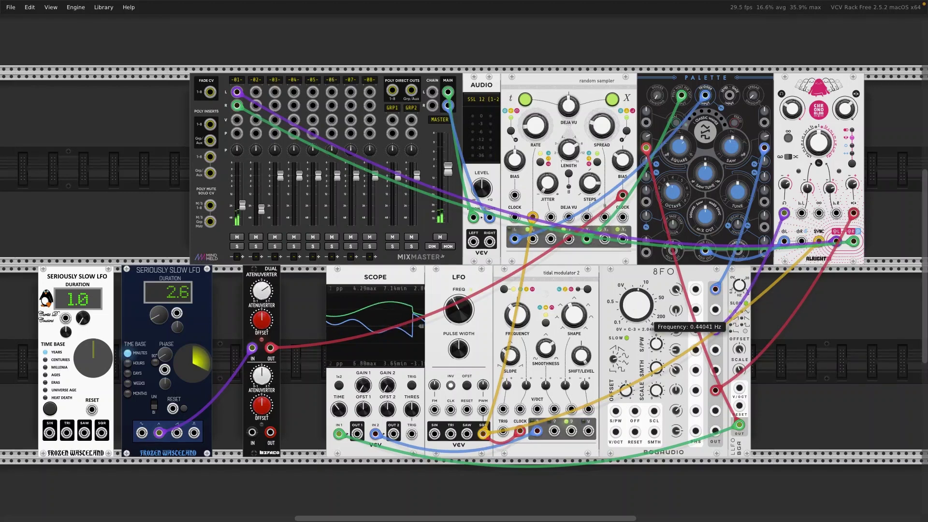
pyautogui.moveTo(637, 305); pyautogui.dragTo(636, 286)
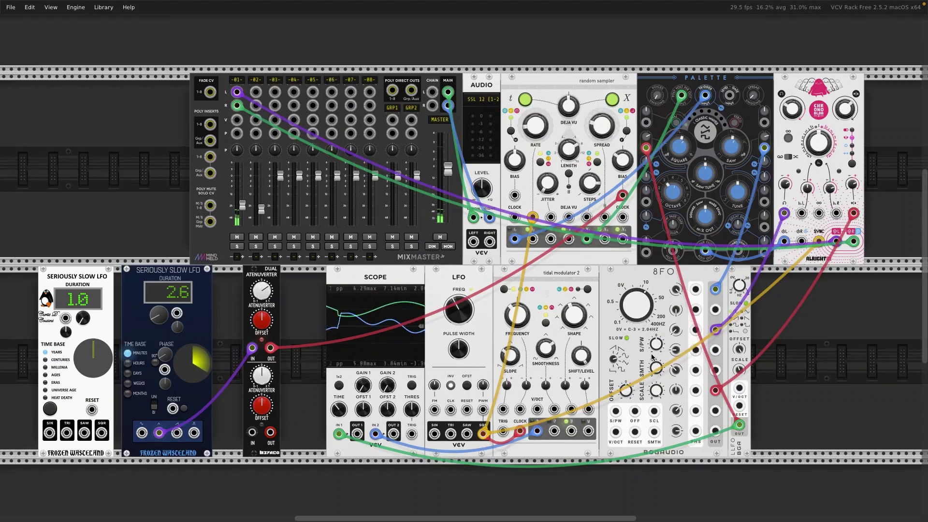